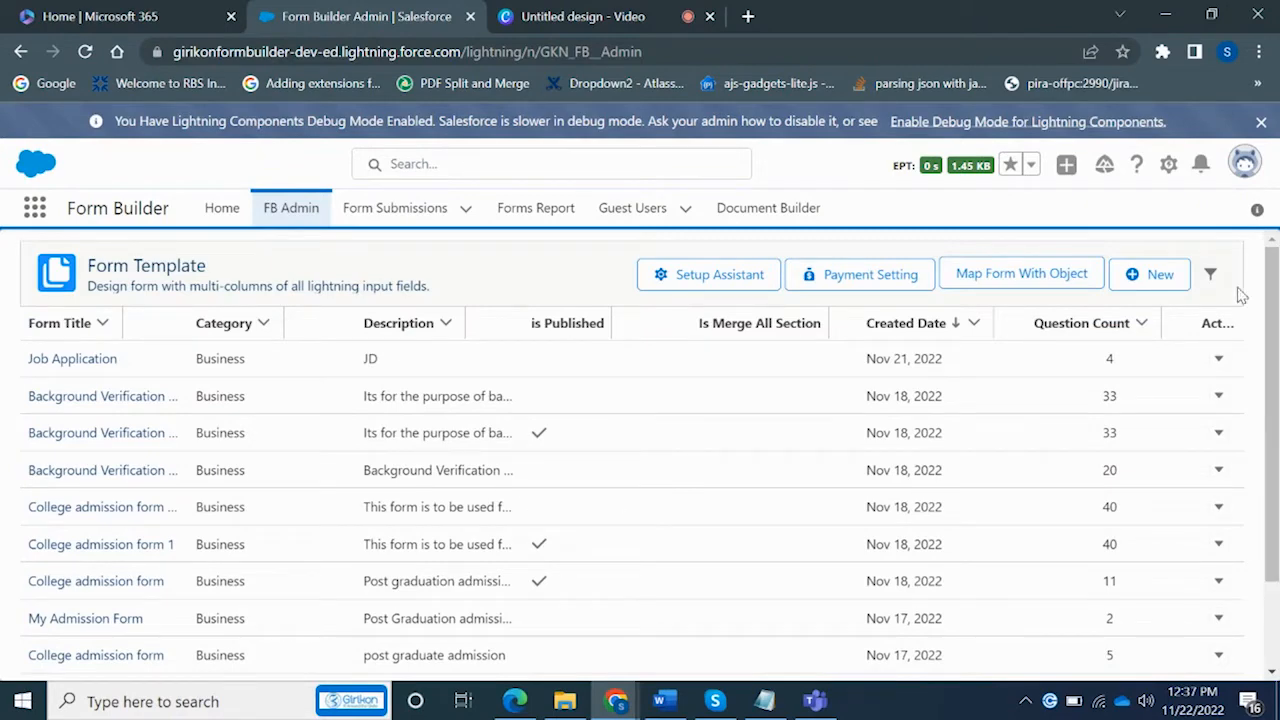
Start a new 1 Column form template, then abandon it
{"action": "left_click", "coordinate": [1160, 276]}
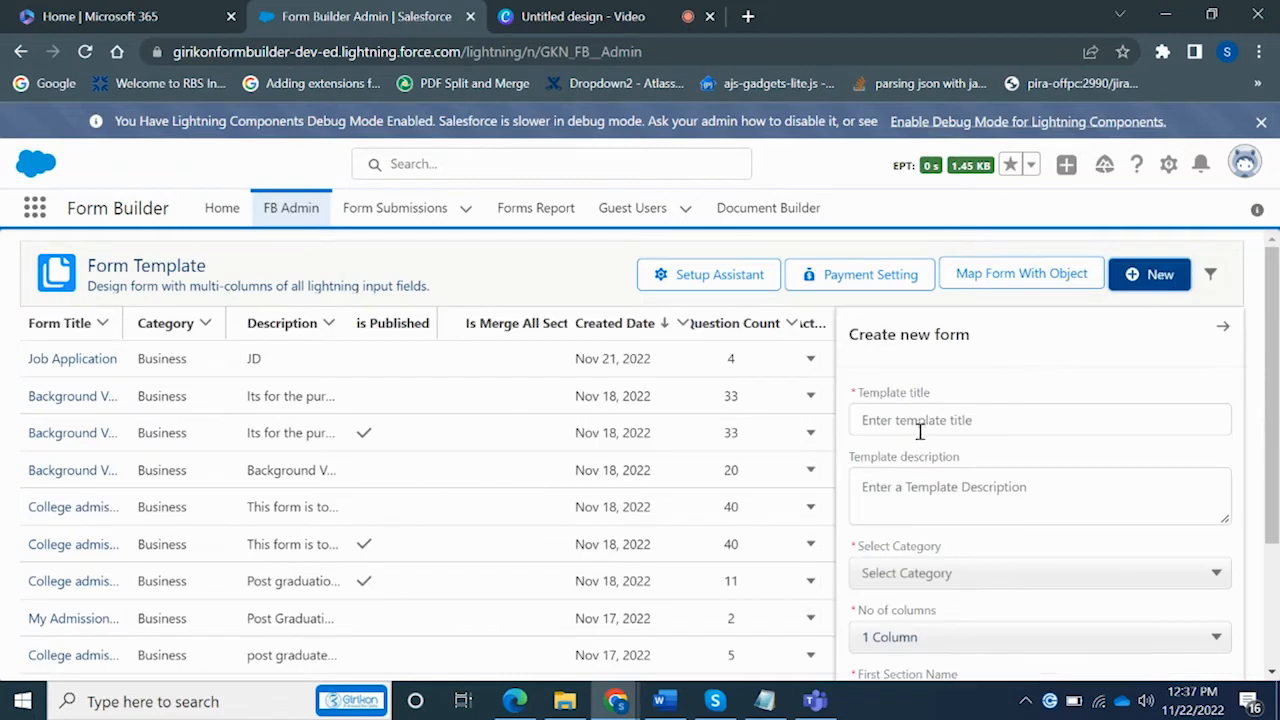
{"action": "left_click_drag", "start_coordinate": [1270, 400], "coordinate": [1270, 528]}
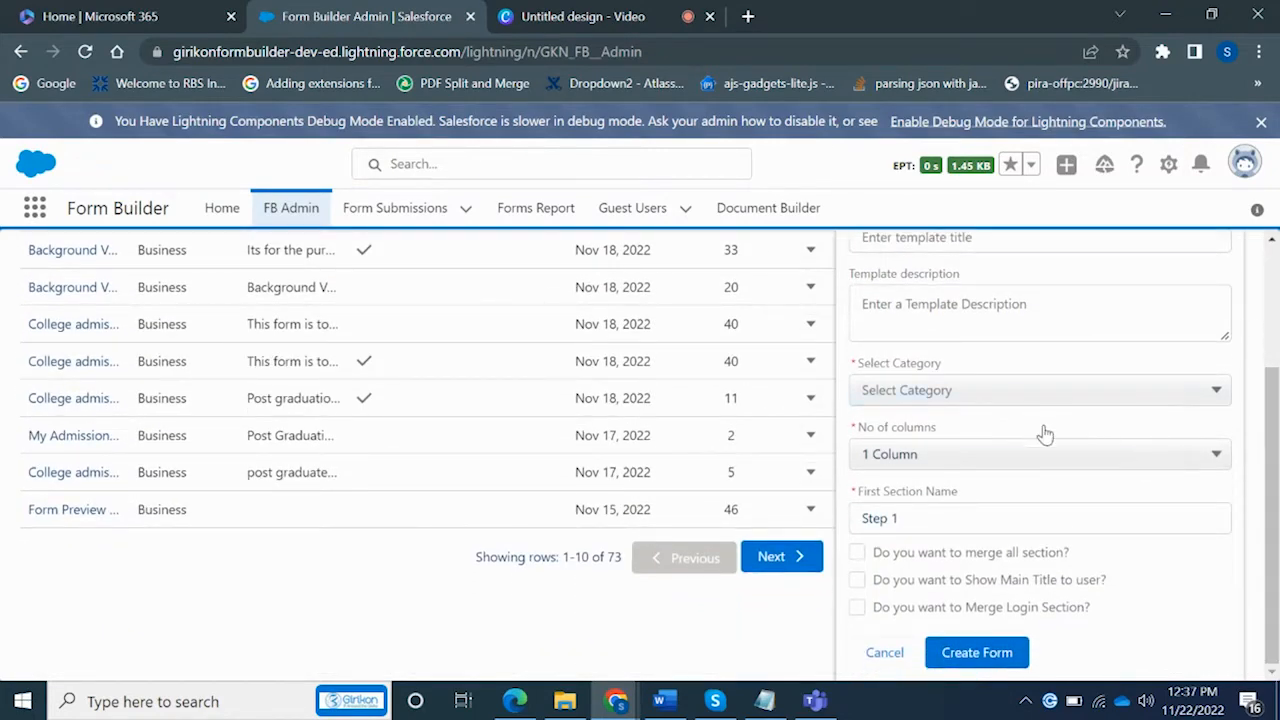
{"action": "left_click", "coordinate": [1088, 468]}
{"action": "left_click", "coordinate": [1088, 468]}
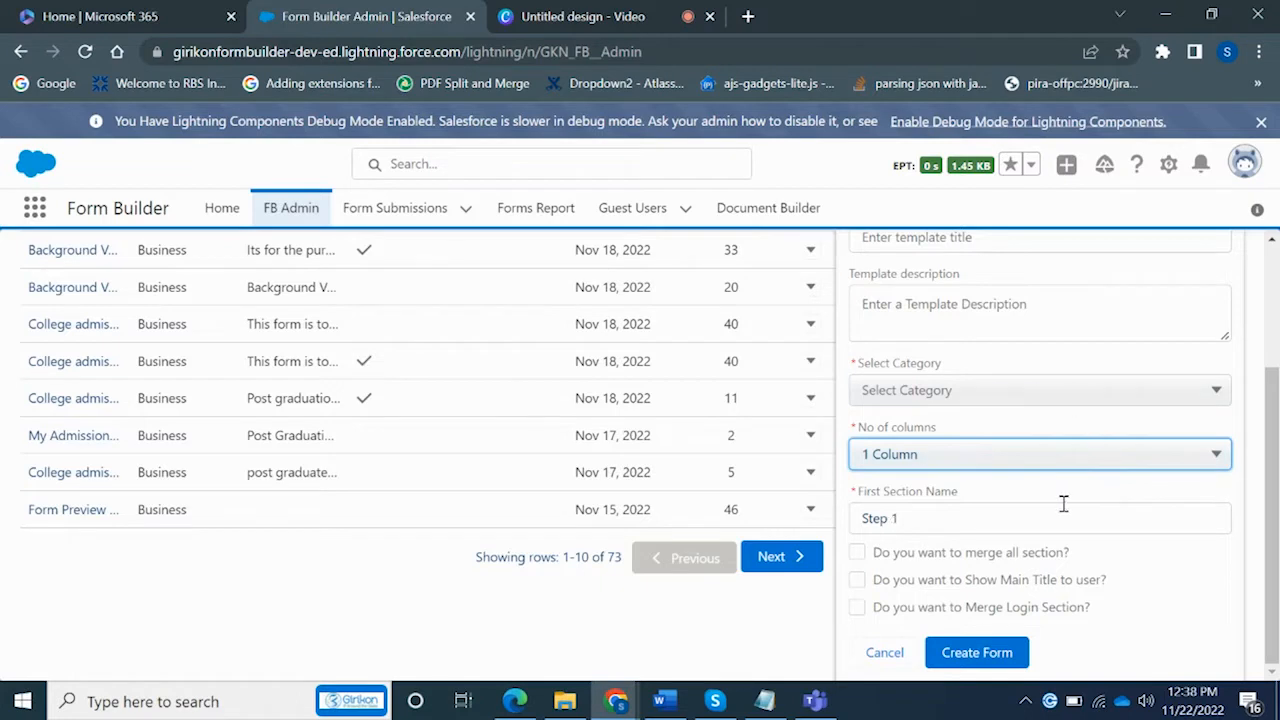
{"action": "left_click", "coordinate": [889, 656]}
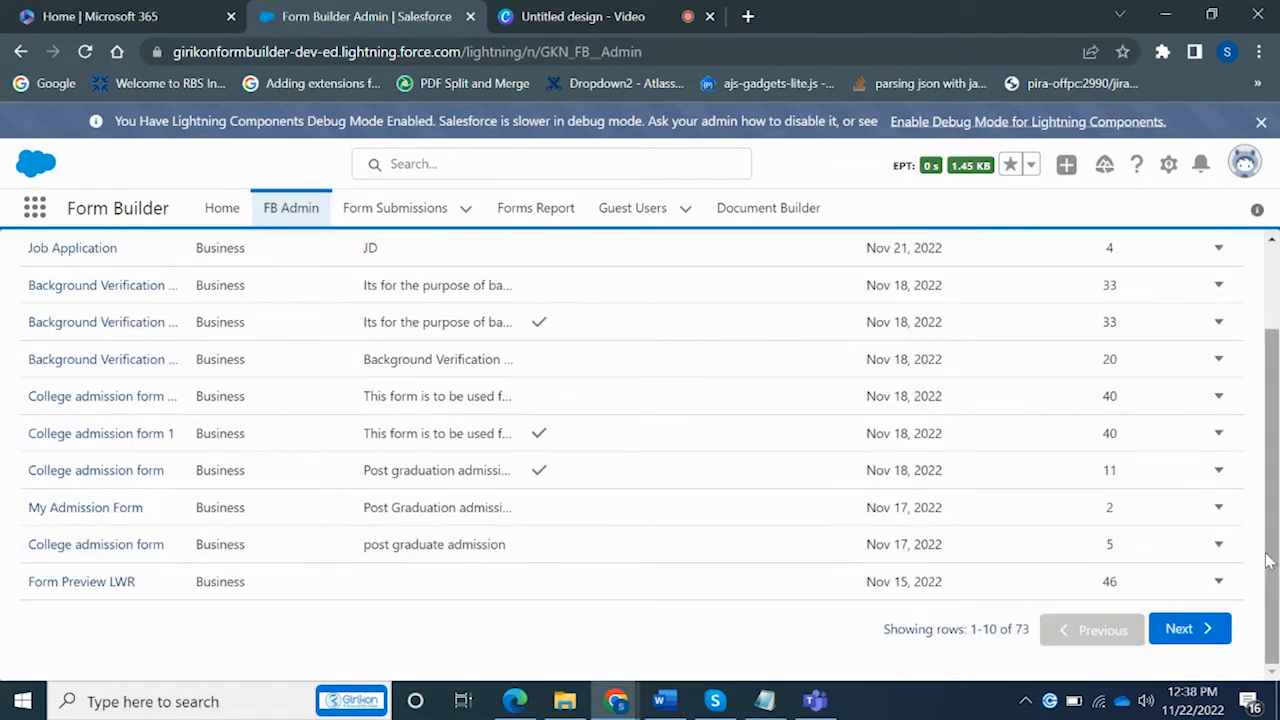
Preview the published Background Verification form, then close the preview
{"action": "left_click_drag", "start_coordinate": [1268, 562], "coordinate": [1275, 470]}
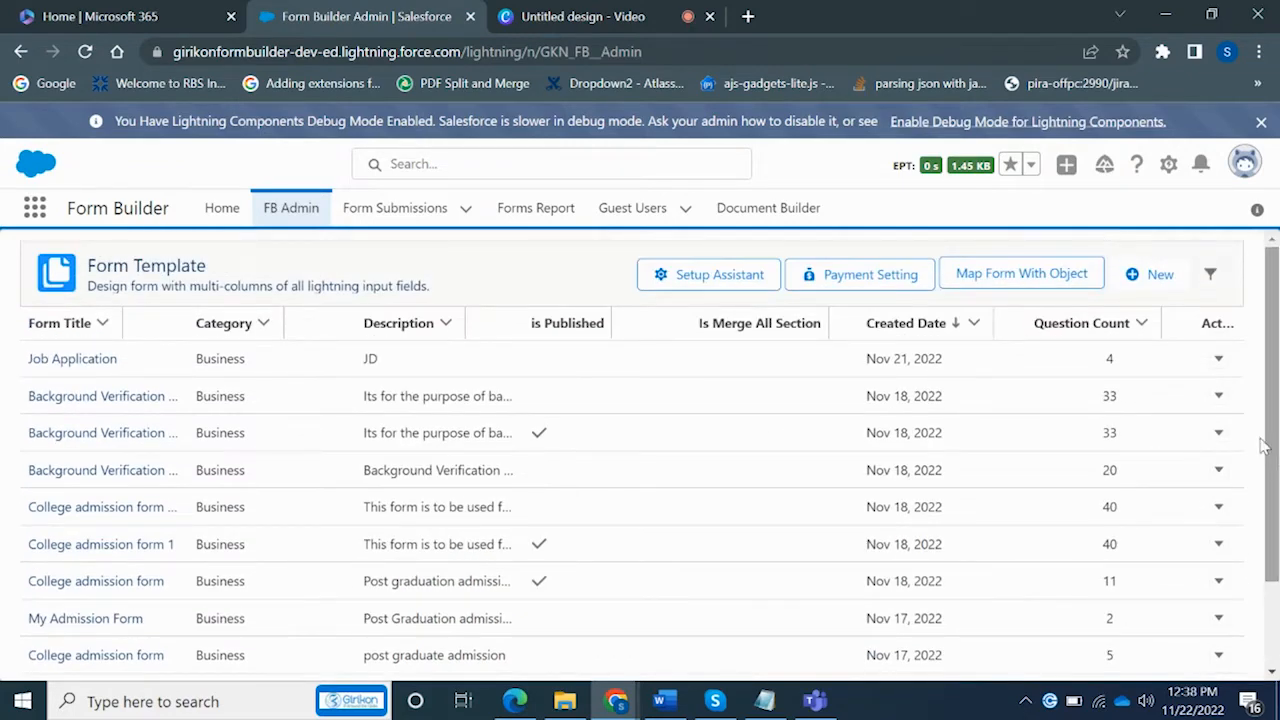
{"action": "left_click", "coordinate": [1219, 435]}
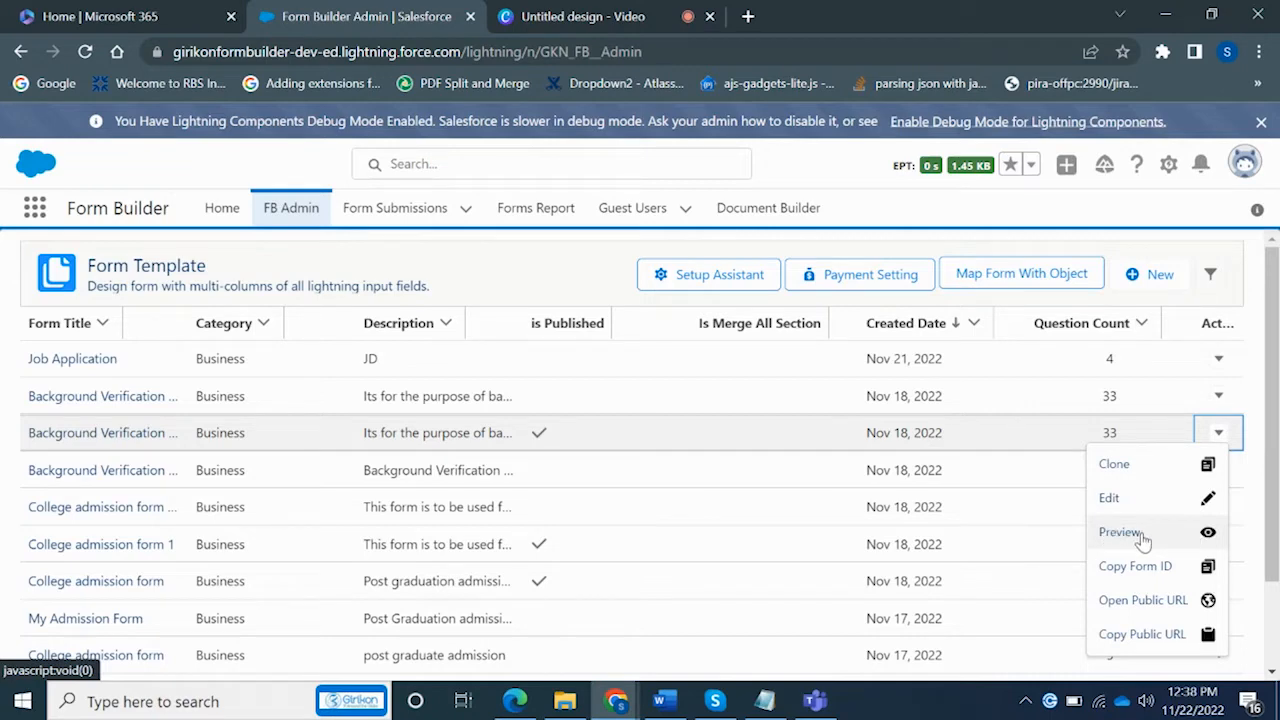
{"action": "left_click", "coordinate": [1141, 540]}
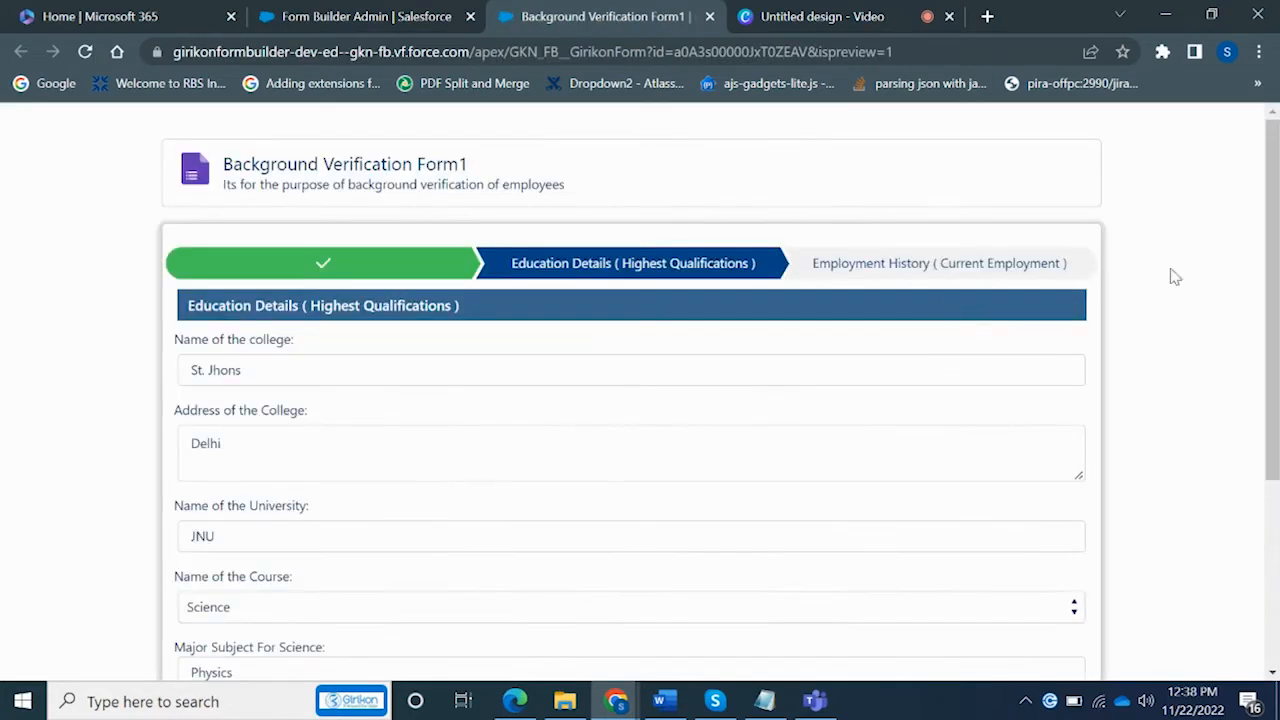
{"action": "left_click_drag", "start_coordinate": [1273, 272], "coordinate": [1268, 210]}
{"action": "left_click", "coordinate": [710, 17]}
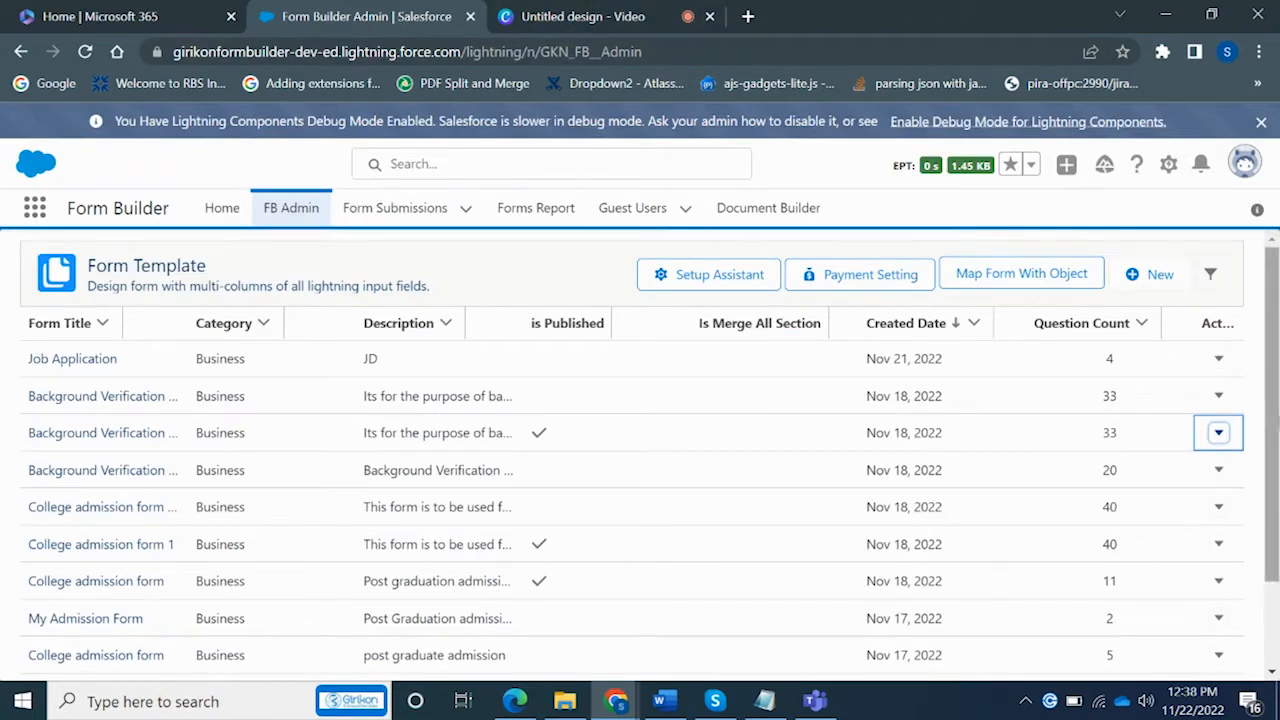
Try editing the published form, dismiss the 'You can not edit published form!' warning, and open the unpublished row's actions
{"action": "left_click", "coordinate": [1219, 433]}
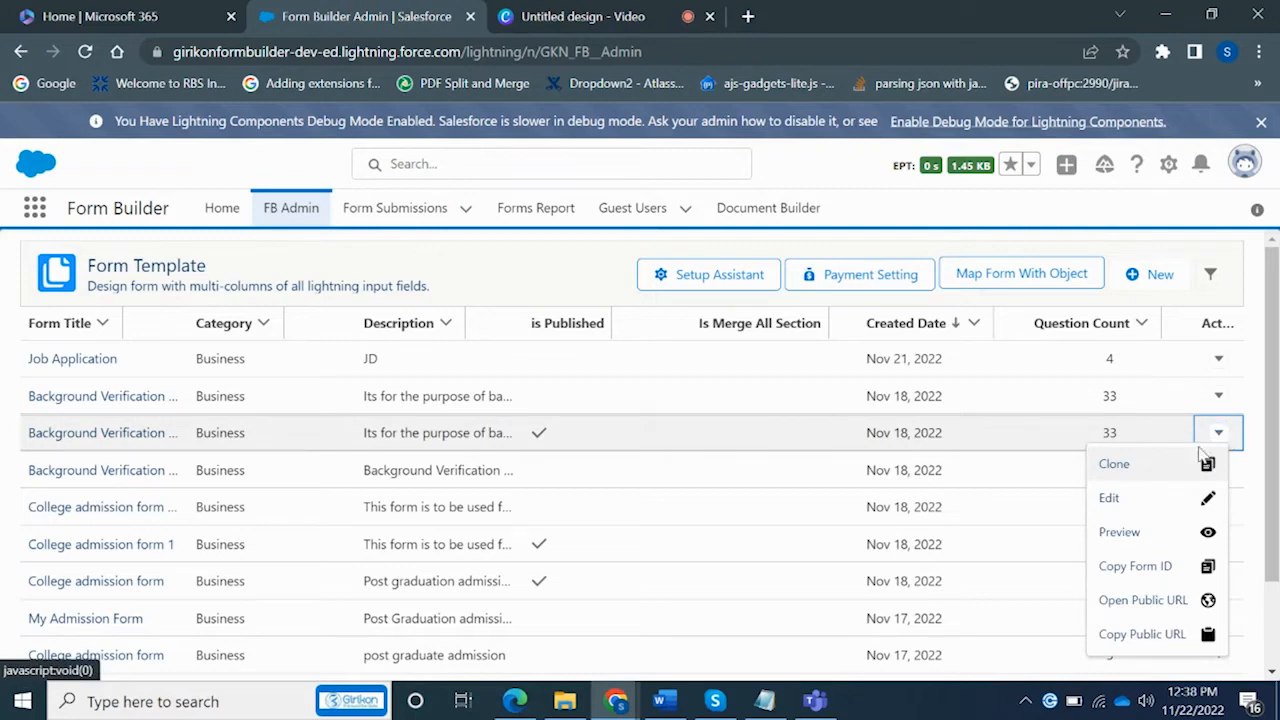
{"action": "left_click", "coordinate": [1116, 498]}
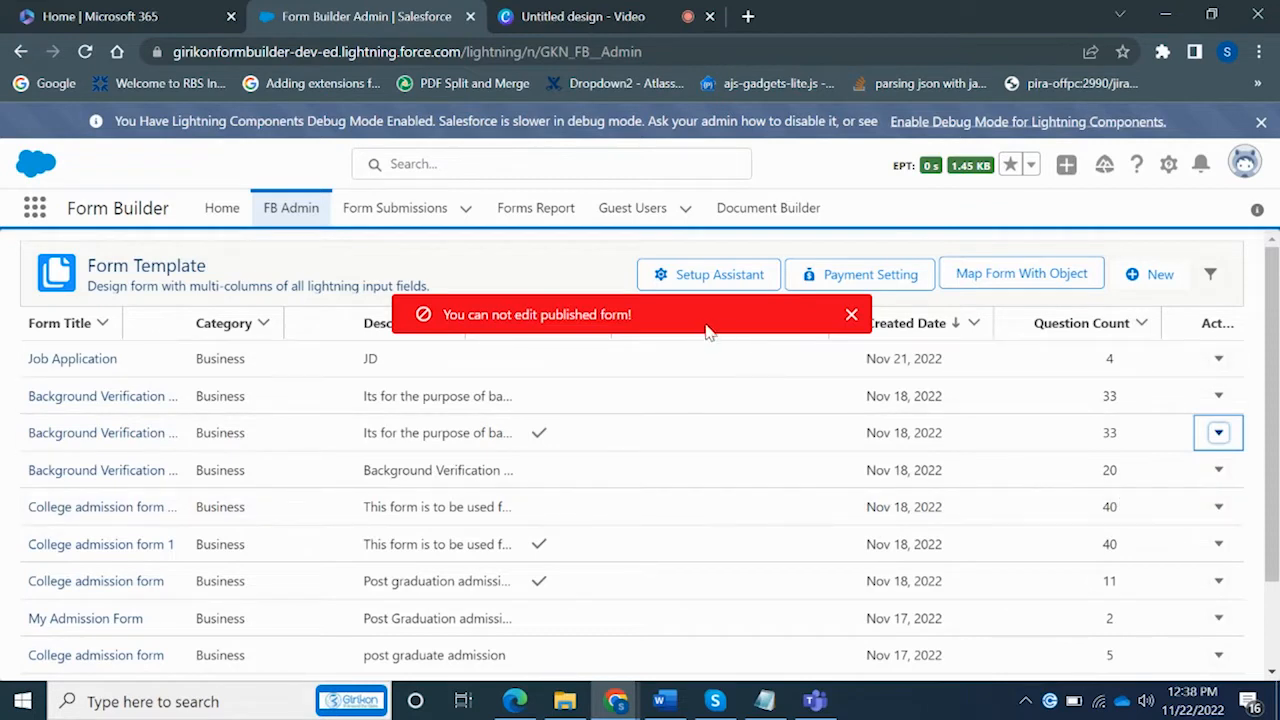
{"action": "left_click", "coordinate": [851, 315]}
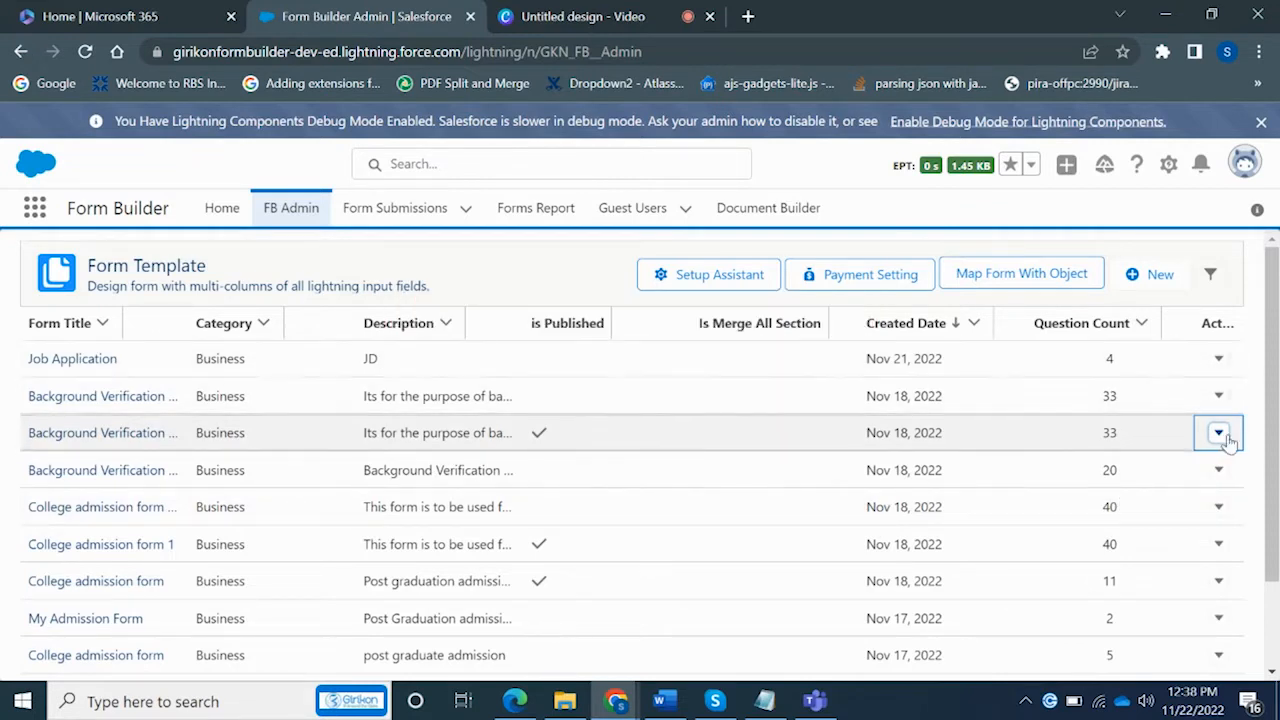
{"action": "left_click", "coordinate": [1218, 436]}
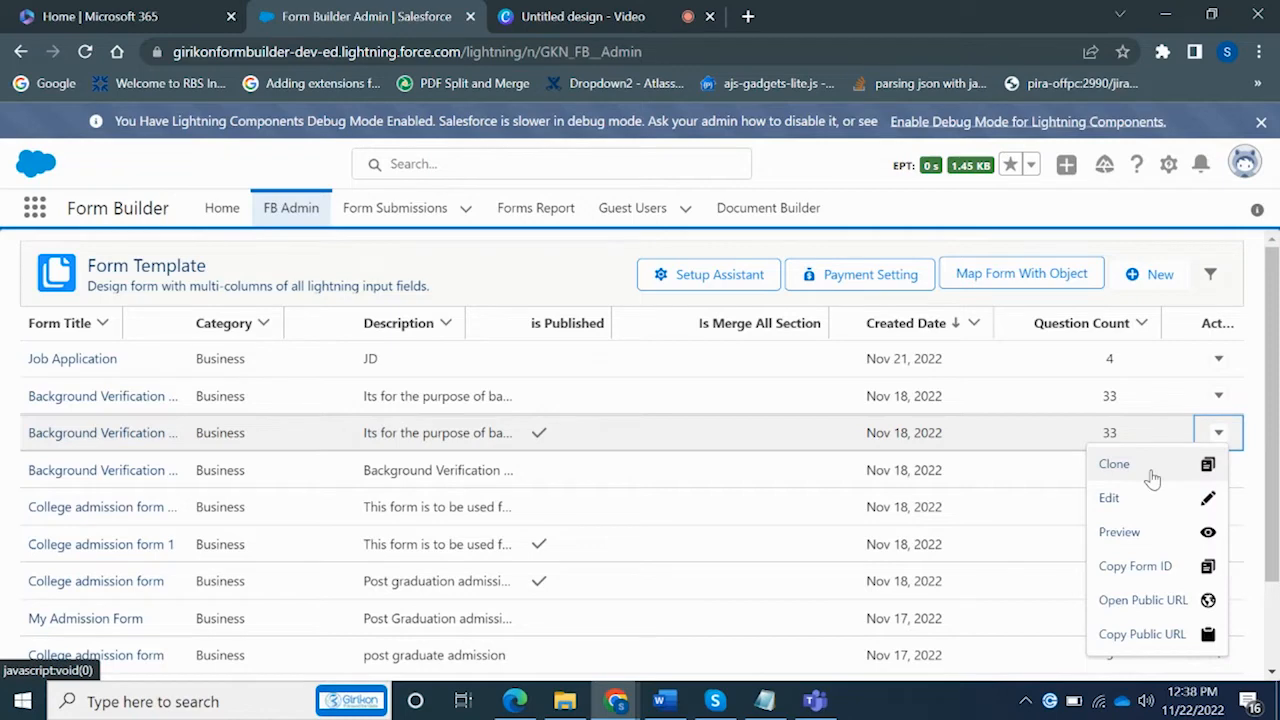
{"action": "left_click", "coordinate": [1220, 398]}
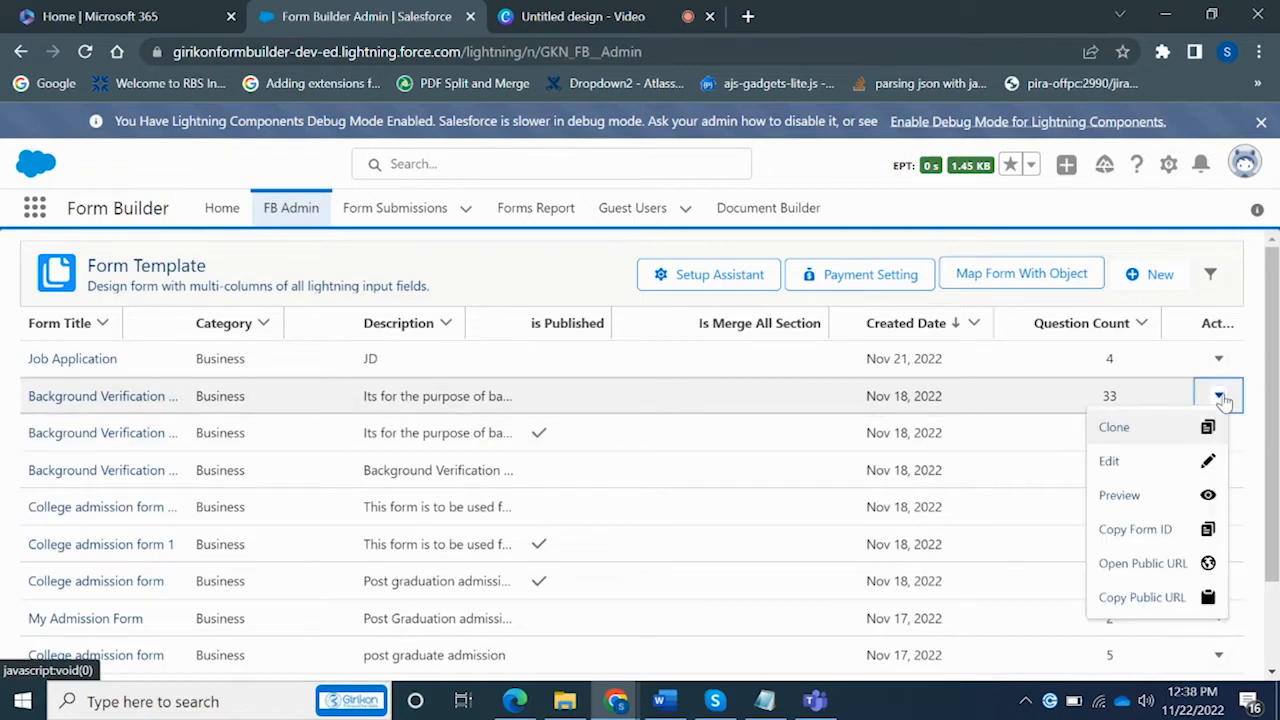
Open Background Verification Form1_clone in the editor, try adding a Textarea, and preview it in another tab
{"action": "left_click", "coordinate": [1132, 462]}
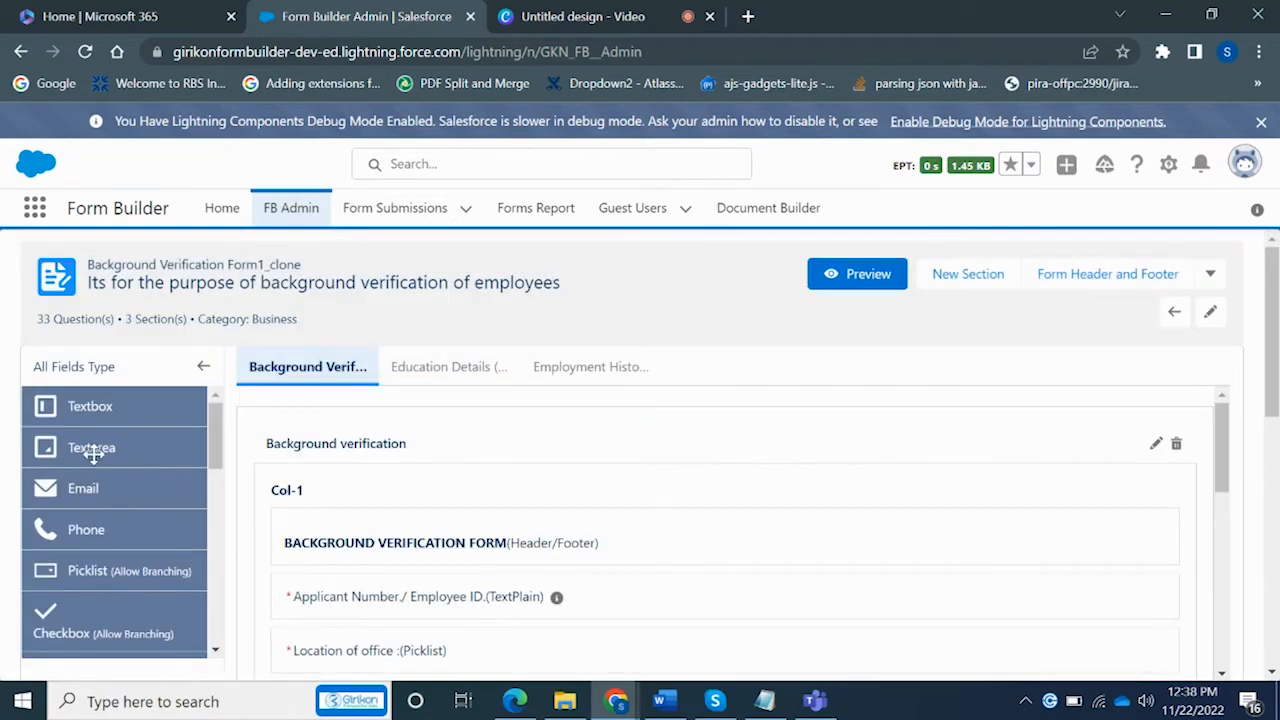
{"action": "mouse_move", "coordinate": [94, 449]}
{"action": "left_mouse_down"}
{"action": "mouse_move", "coordinate": [510, 590]}
{"action": "mouse_move", "coordinate": [429, 543]}
{"action": "mouse_move", "coordinate": [96, 451]}
{"action": "left_mouse_up"}
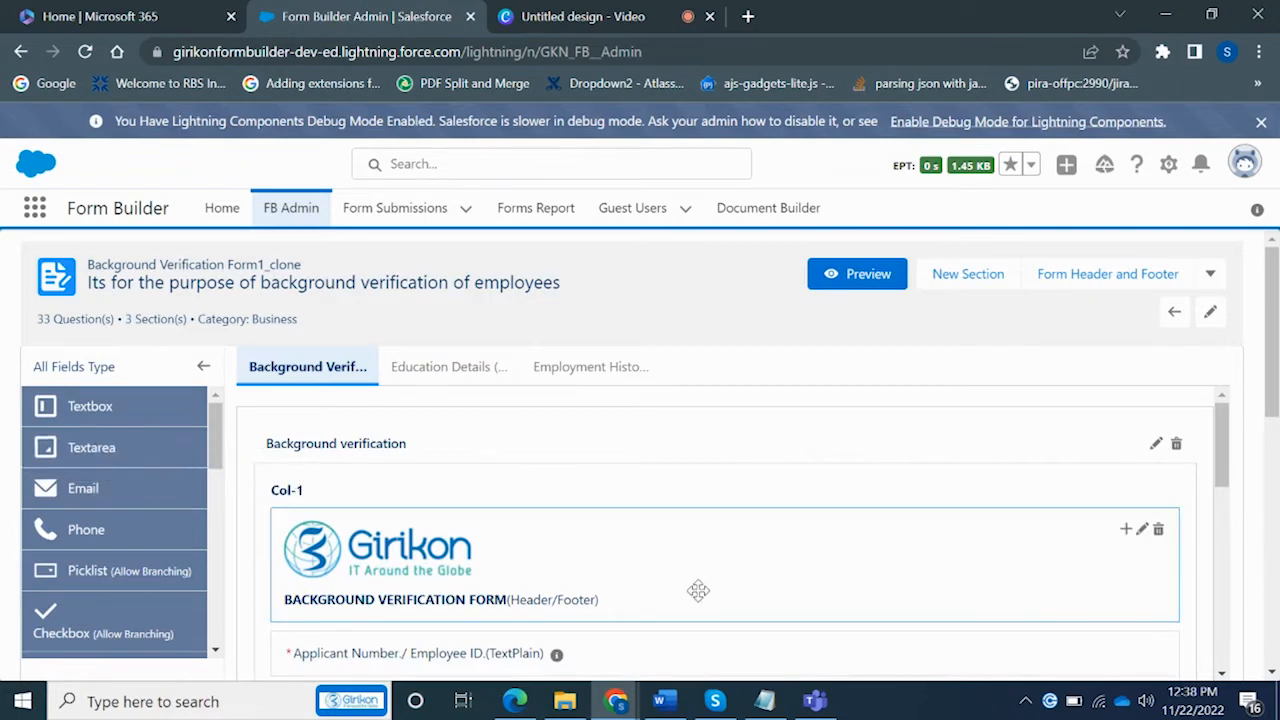
{"action": "left_click", "coordinate": [869, 279]}
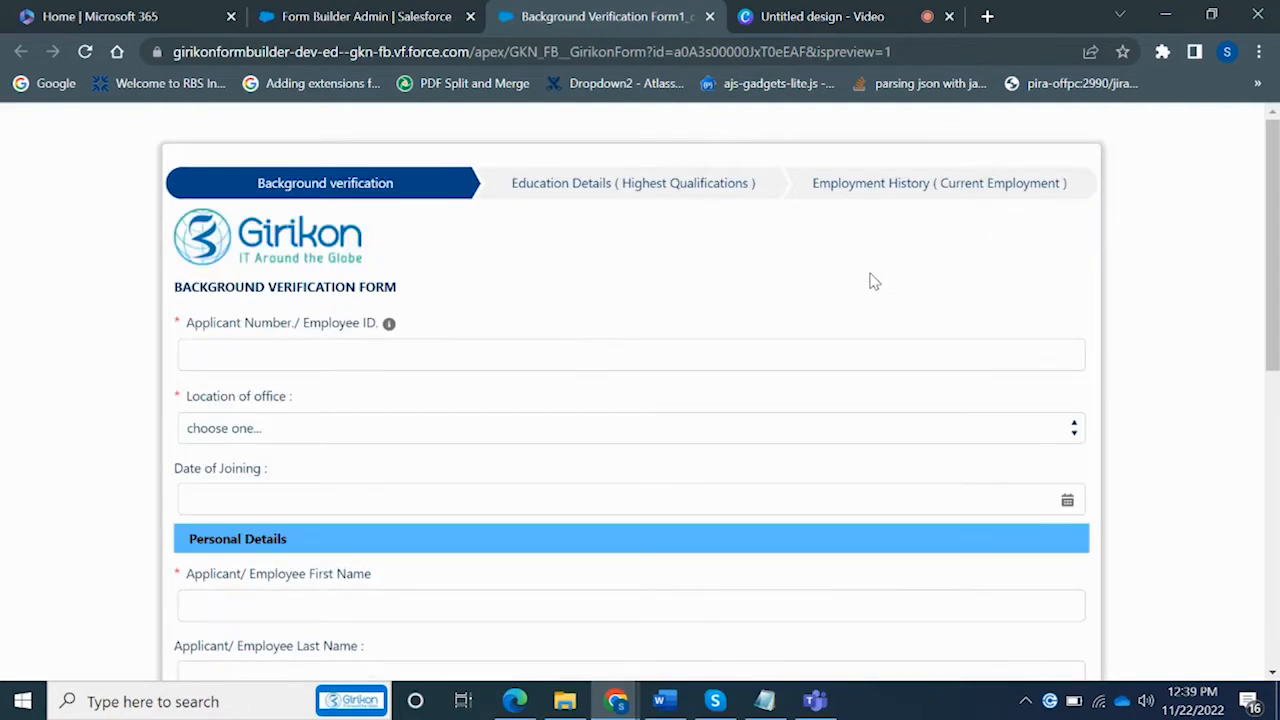
{"action": "left_click", "coordinate": [379, 31]}
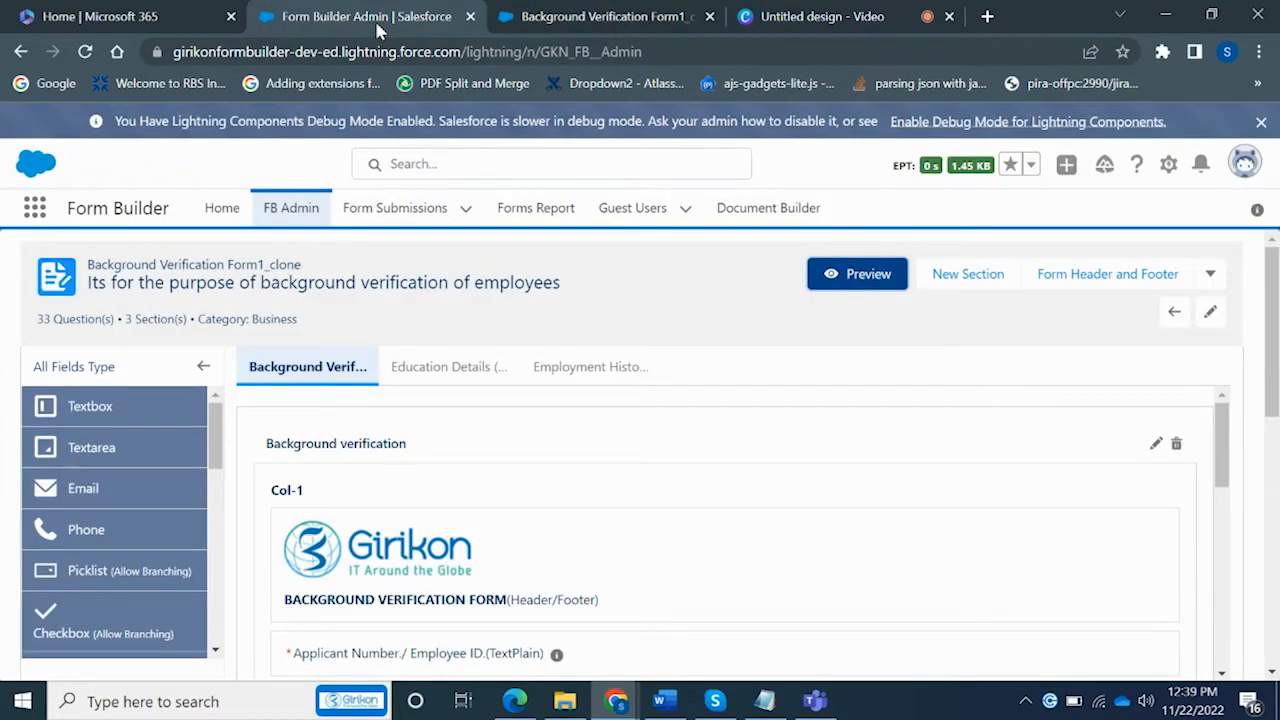
From the FB Admin list, copy the published Background Verification form's ID
{"action": "left_click", "coordinate": [300, 217]}
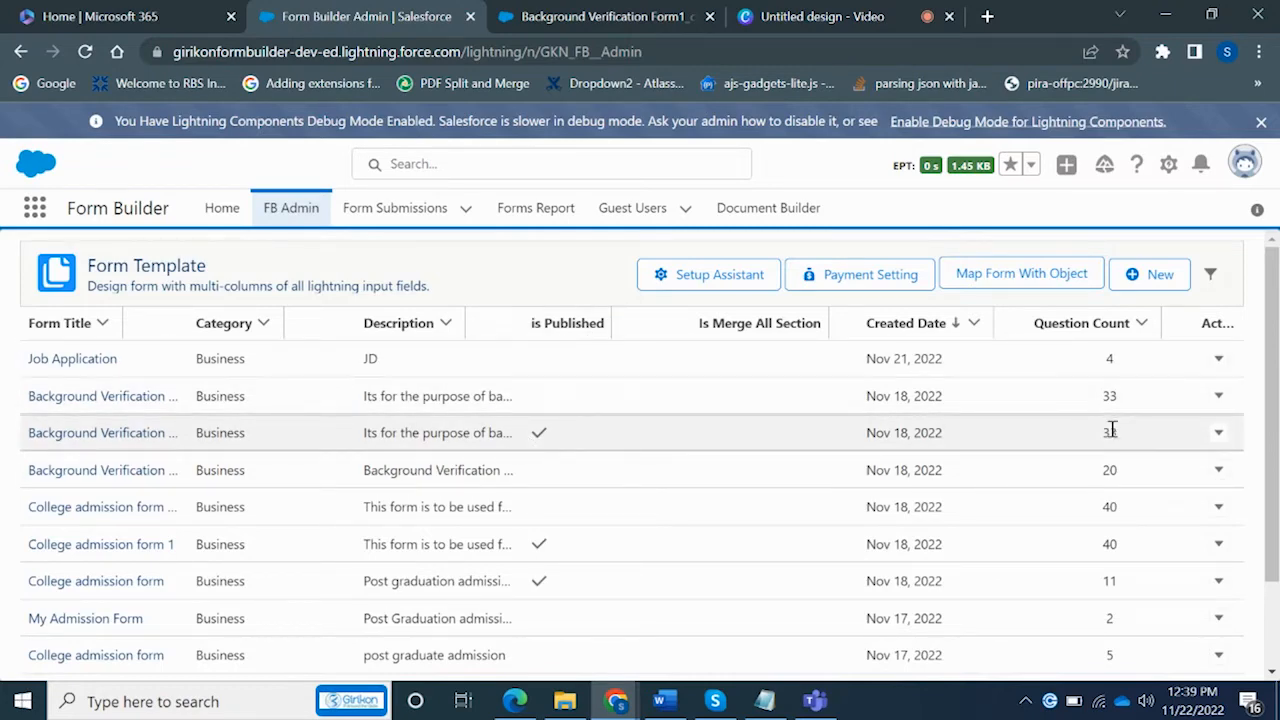
{"action": "left_click", "coordinate": [1219, 436]}
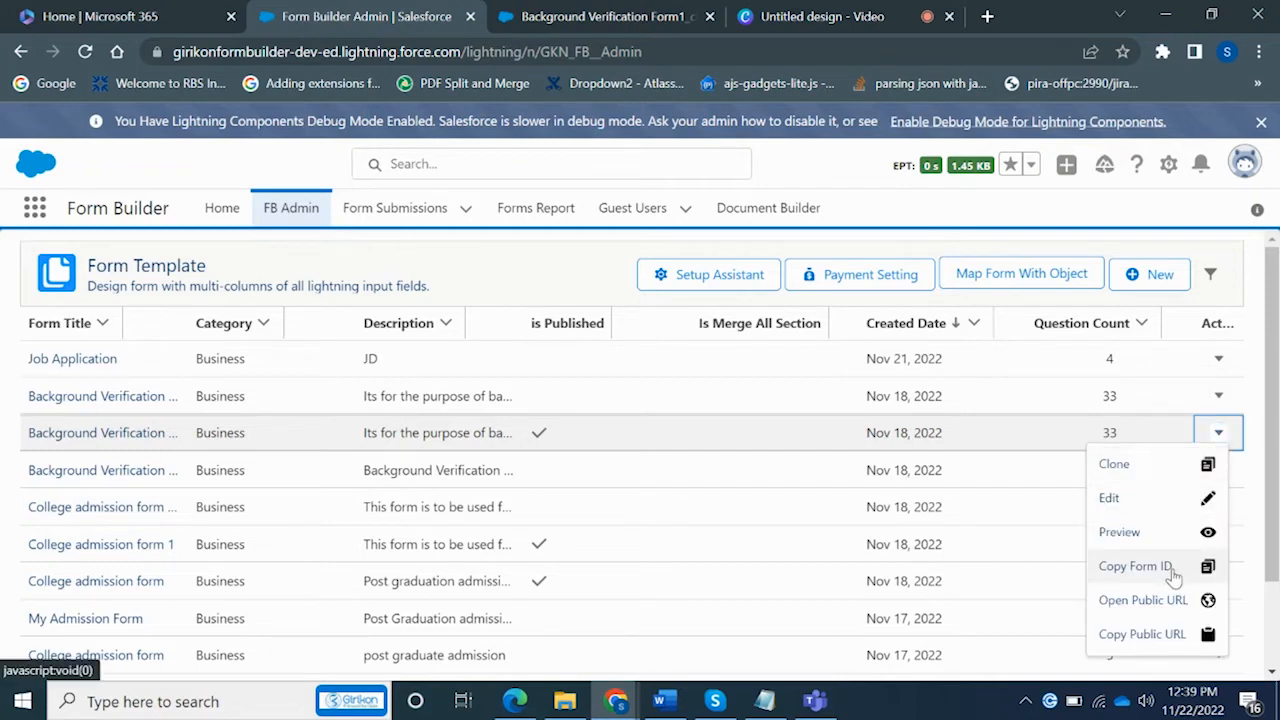
{"action": "left_click", "coordinate": [1208, 567]}
Paste the copied form ID into the untitled Notepad note and minimize it
{"action": "left_click", "coordinate": [764, 700]}
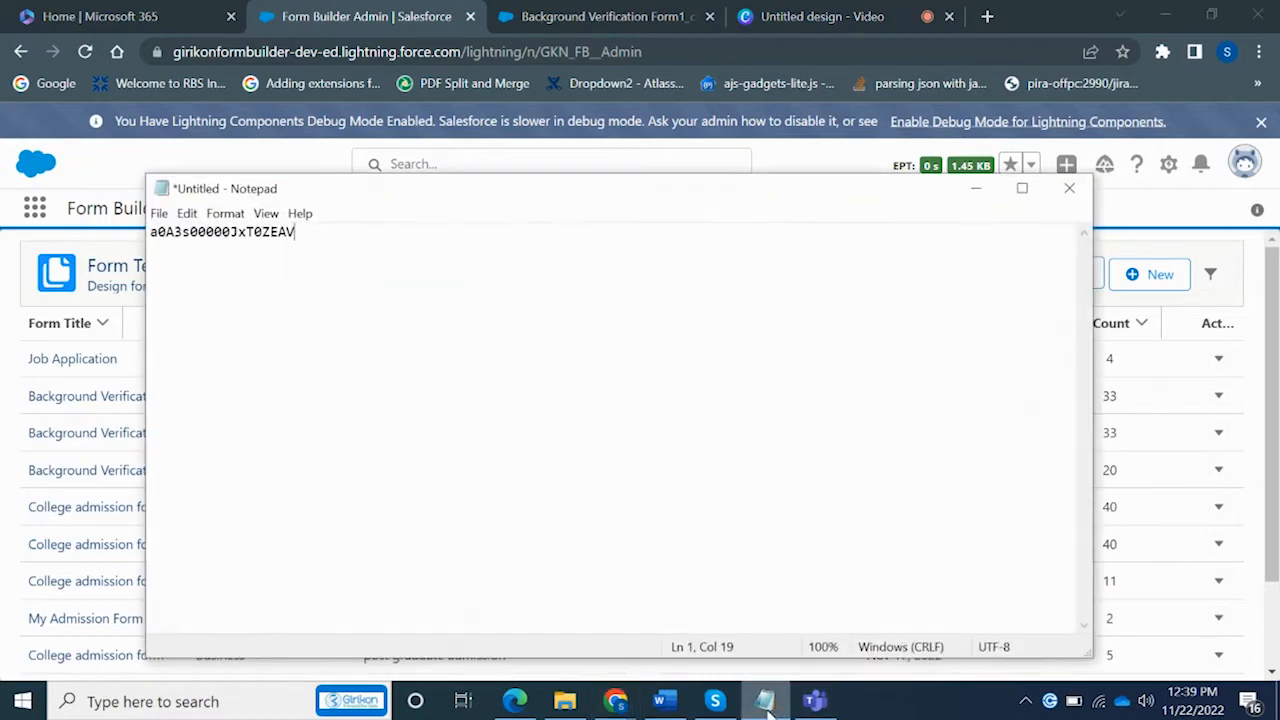
{"action": "key", "text": "ctrl+a"}
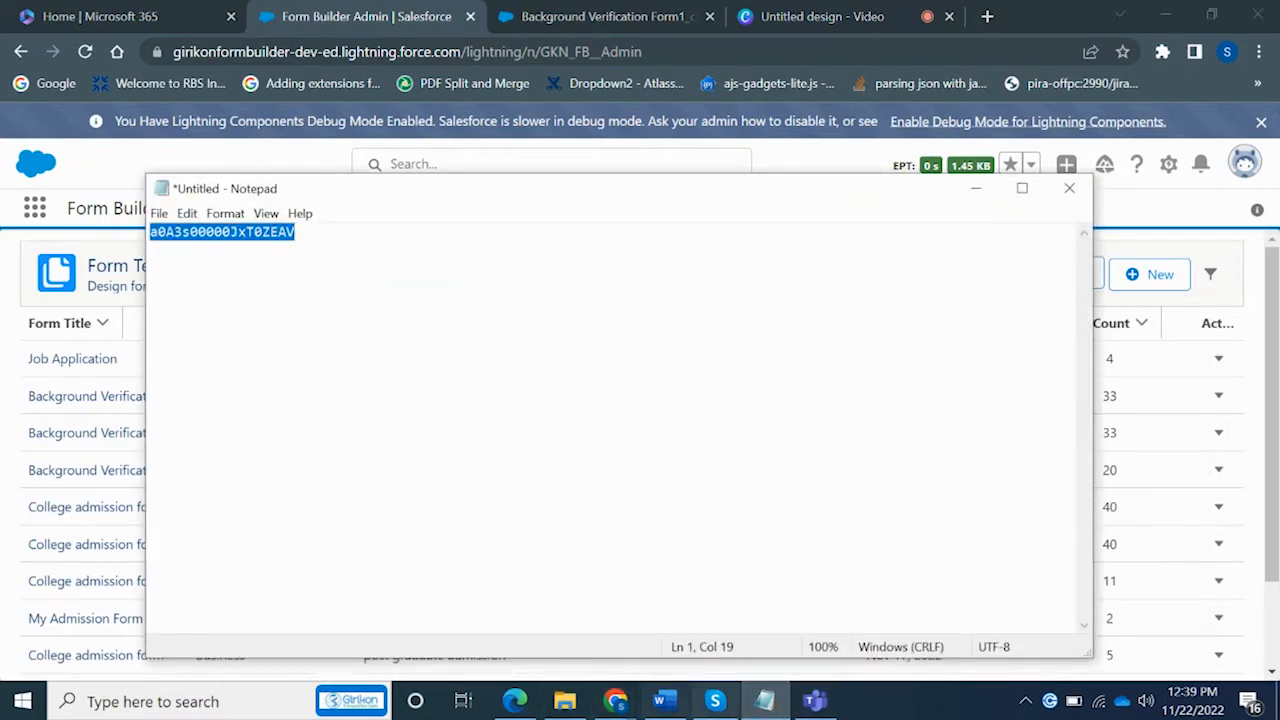
{"action": "key", "text": "ctrl+v"}
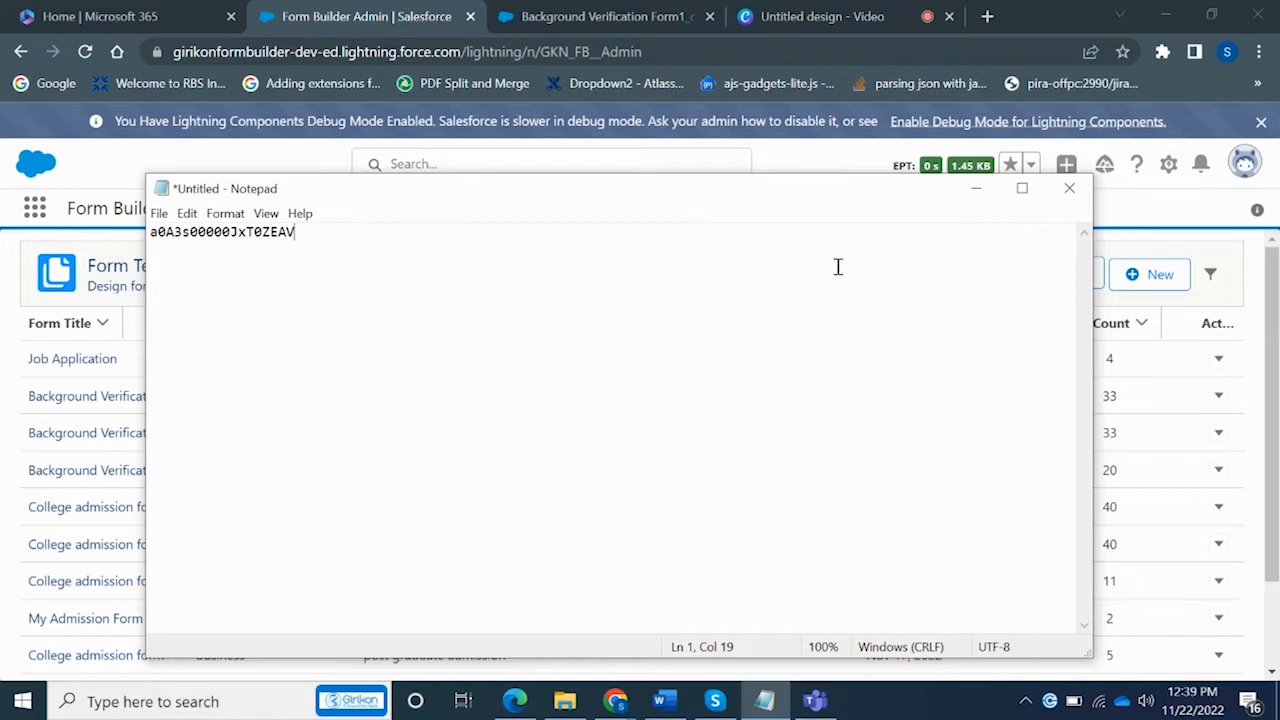
{"action": "left_click", "coordinate": [977, 192]}
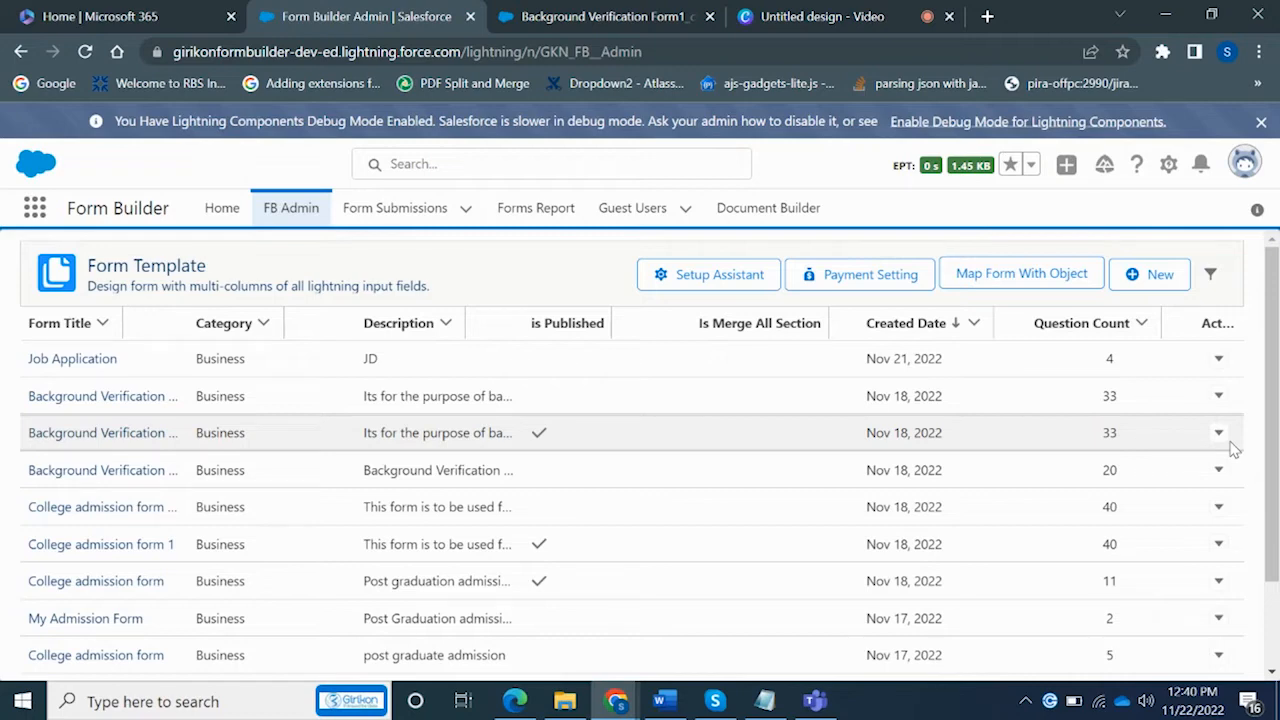
Open the Background Verification form's Public URL Sign Up page in a new tab
{"action": "scroll", "coordinate": [1268, 455], "scroll_direction": "down", "scroll_amount": 2}
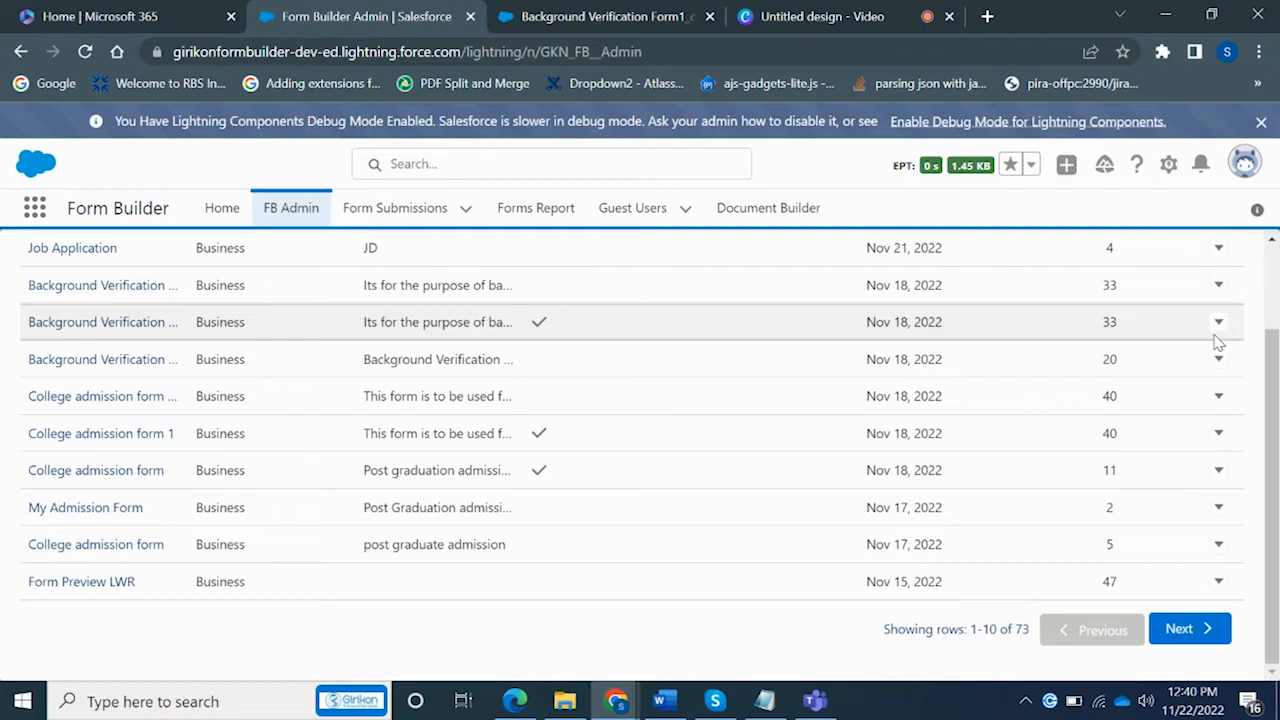
{"action": "right_click", "coordinate": [1217, 342]}
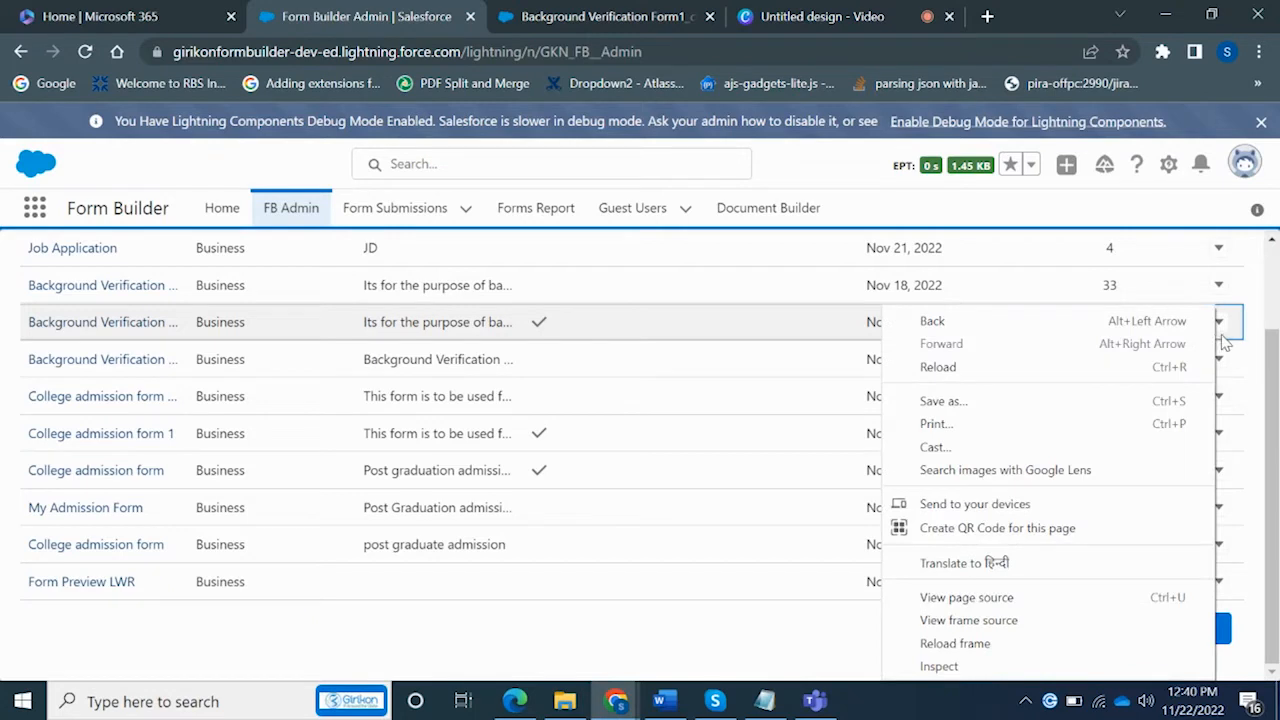
{"action": "left_click", "coordinate": [1221, 323]}
{"action": "left_click", "coordinate": [1219, 322]}
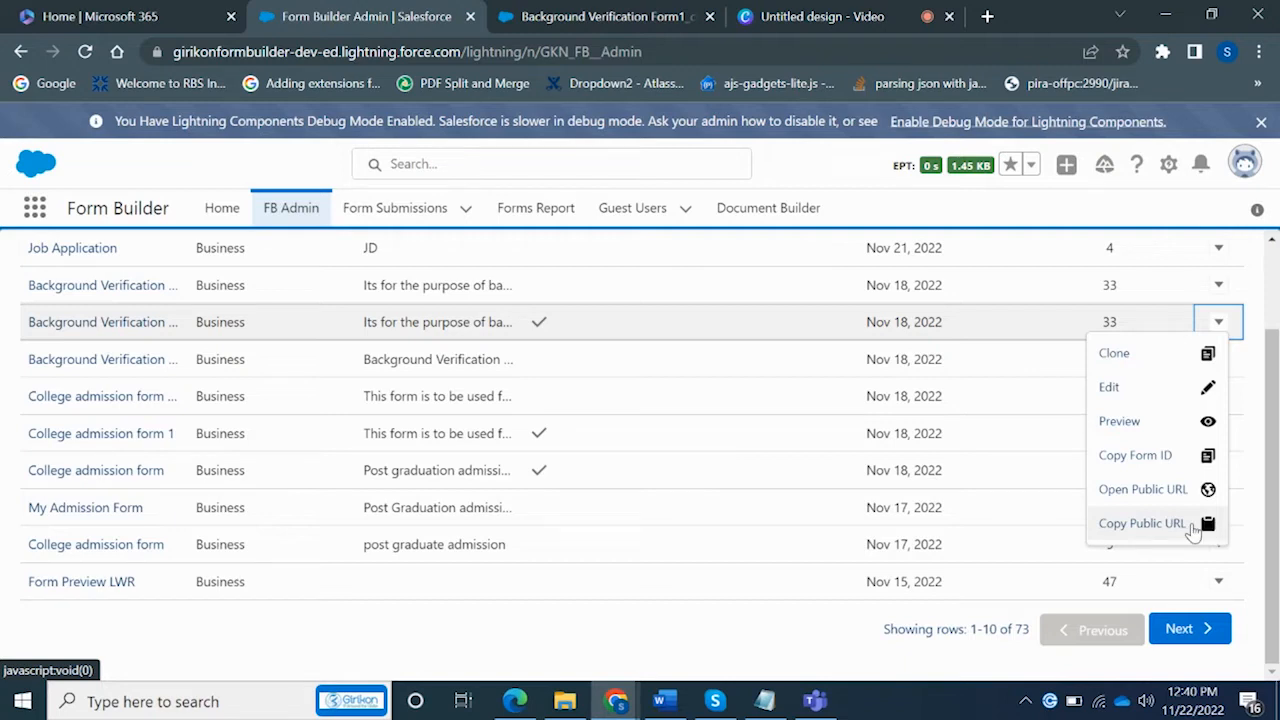
{"action": "left_click", "coordinate": [1190, 489]}
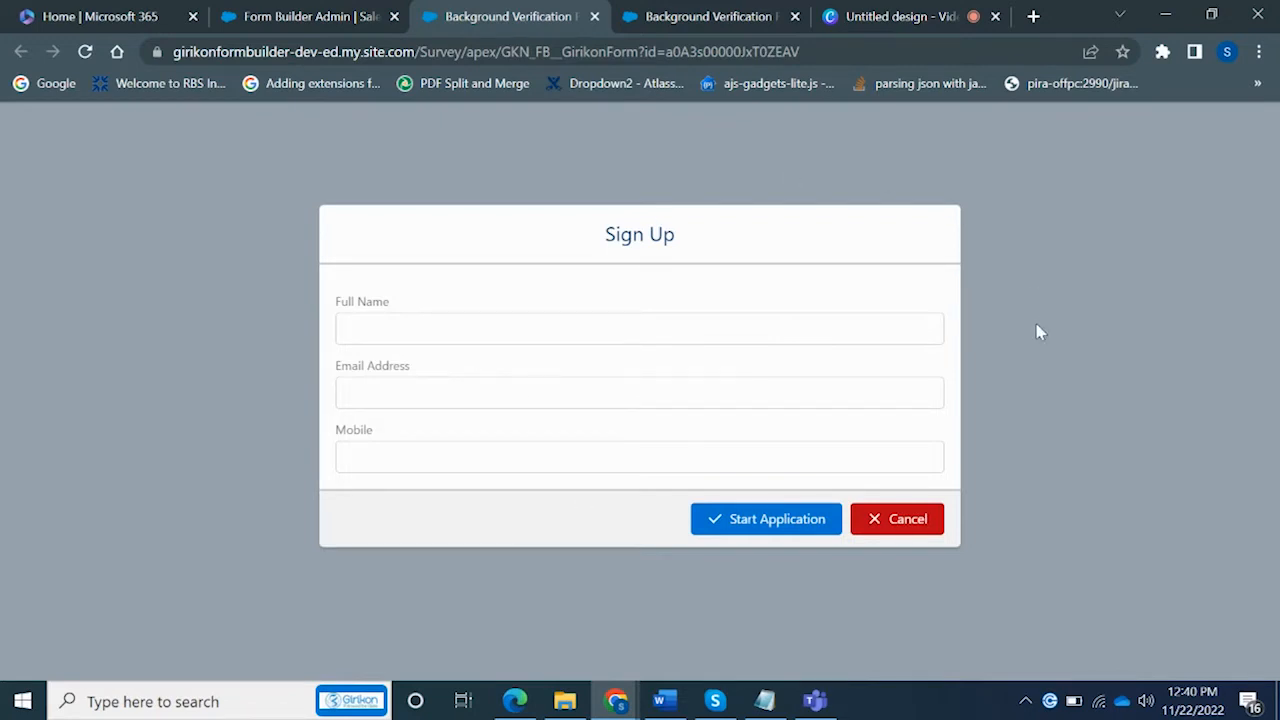
Trigger 'Complete this field.' warnings on Full Name and Email Address, then close the public tab
{"action": "left_click", "coordinate": [491, 328]}
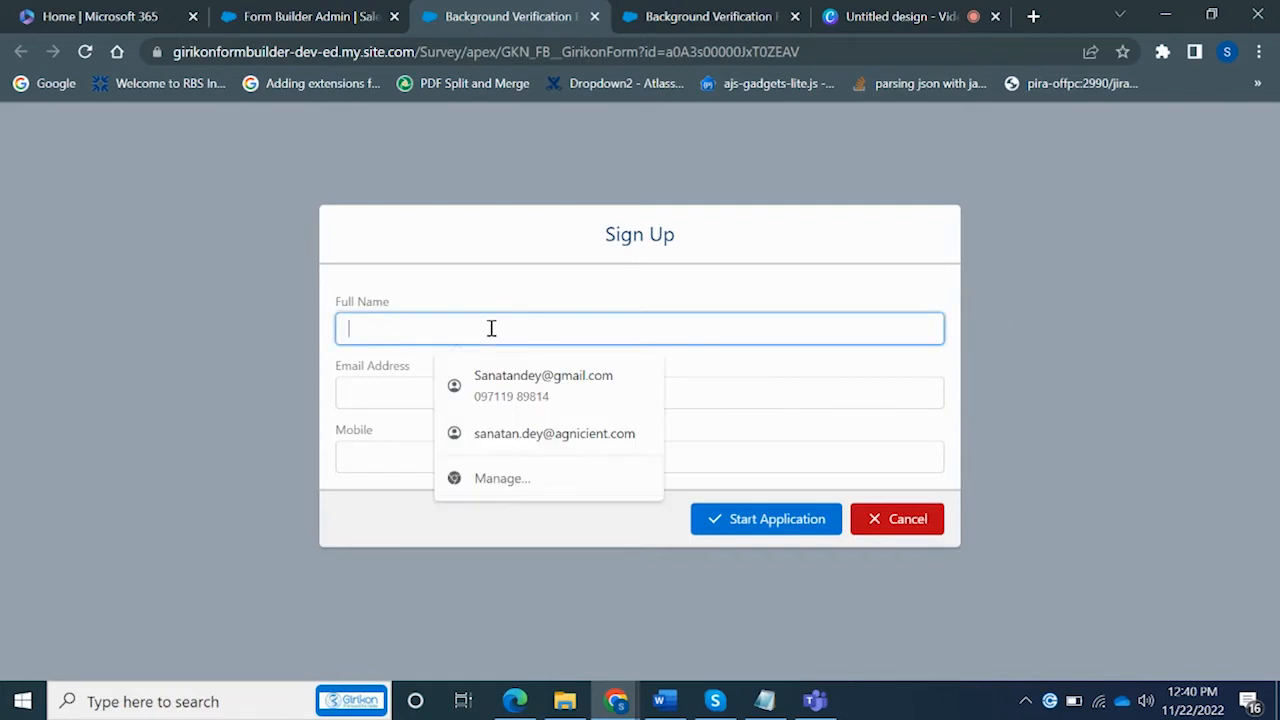
{"action": "left_click", "coordinate": [380, 388]}
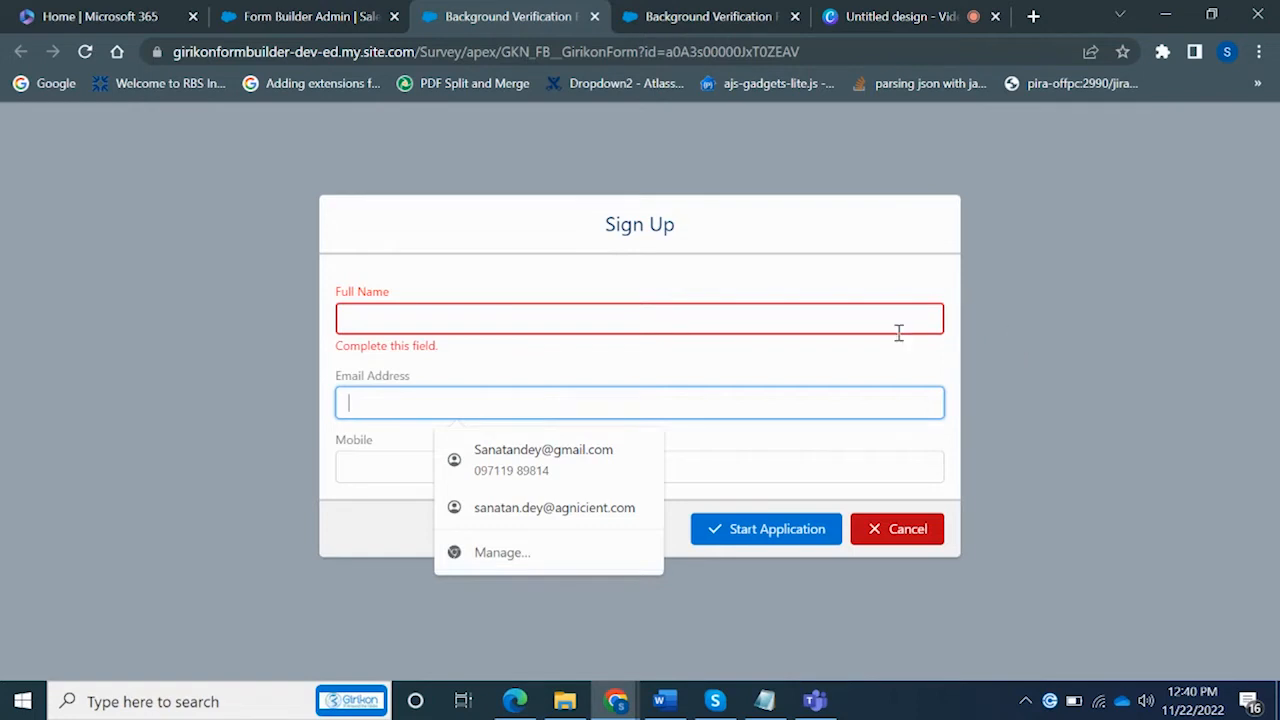
{"action": "left_click", "coordinate": [1120, 422]}
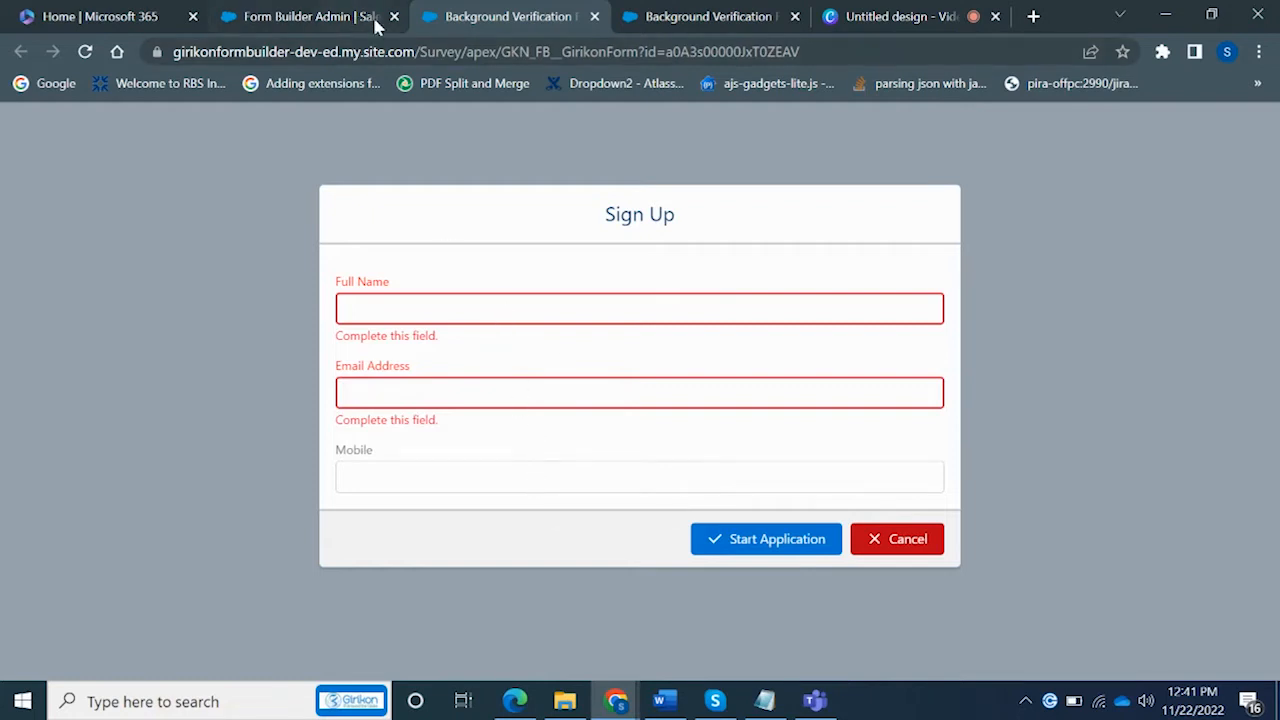
{"action": "left_click", "coordinate": [595, 17]}
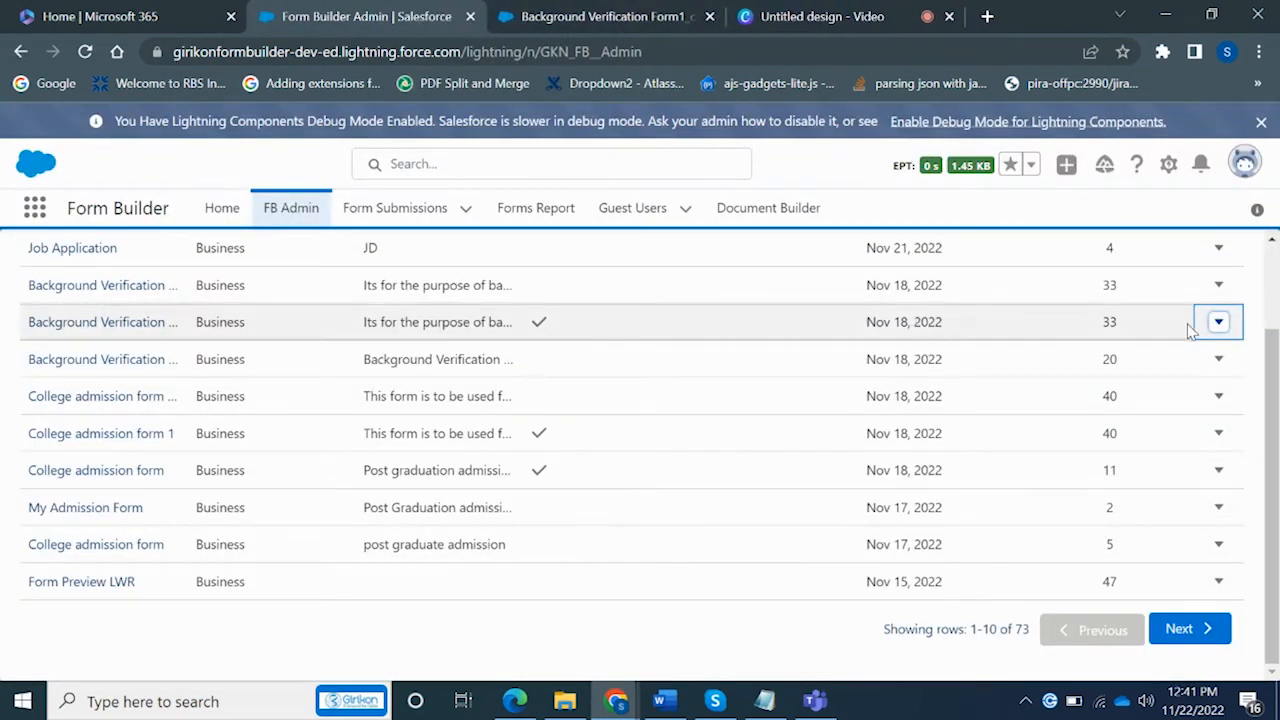
Copy the form's Public URL and load it in a new Incognito window
{"action": "left_click", "coordinate": [1217, 332]}
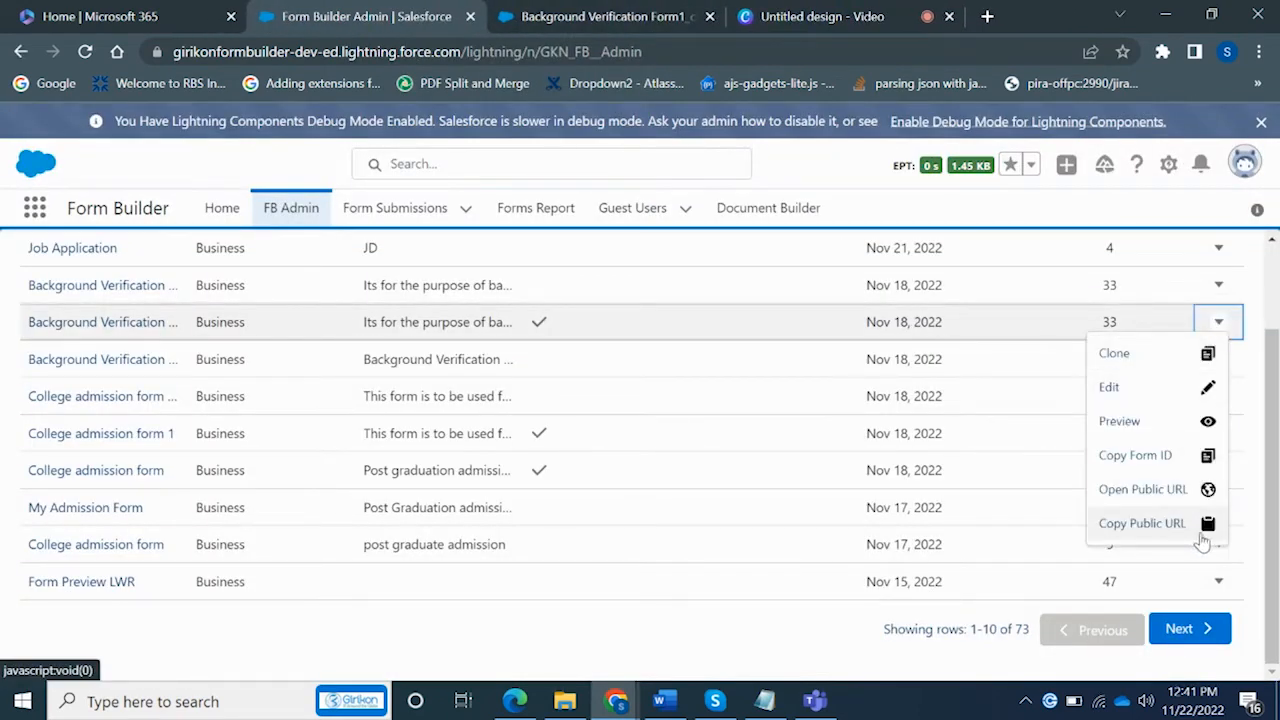
{"action": "left_click", "coordinate": [1141, 523]}
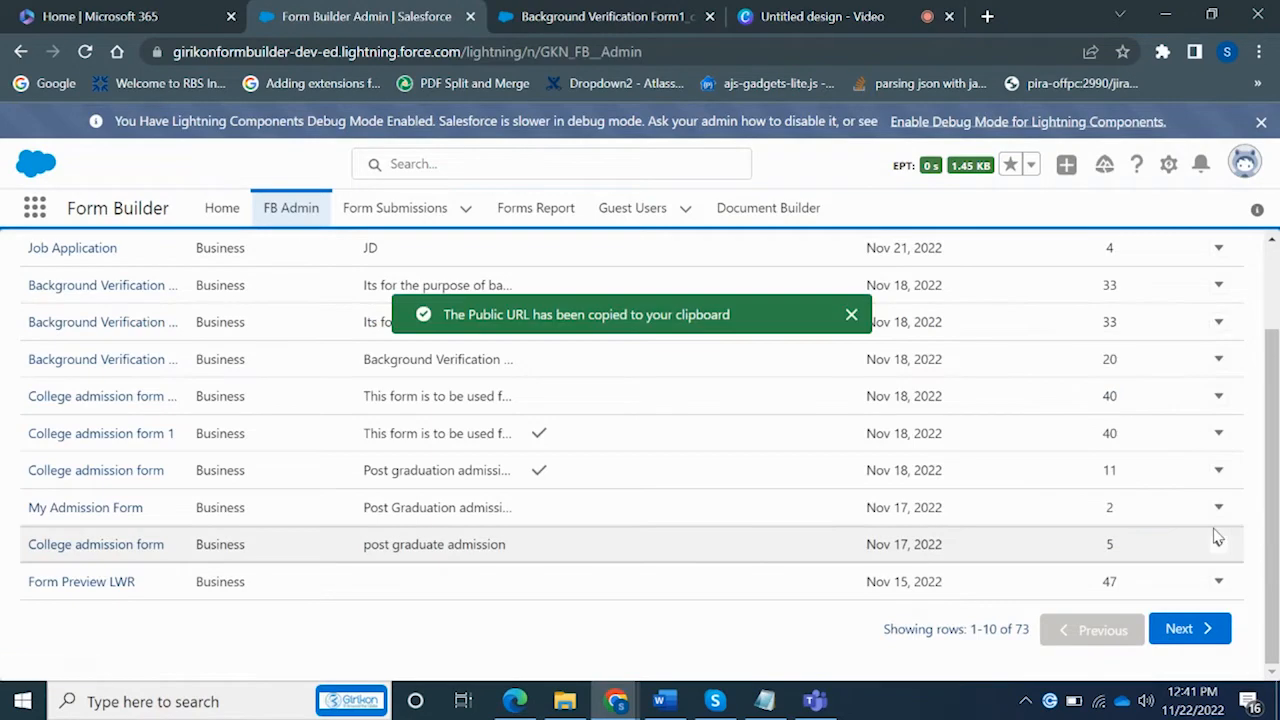
{"action": "left_click", "coordinate": [1259, 51]}
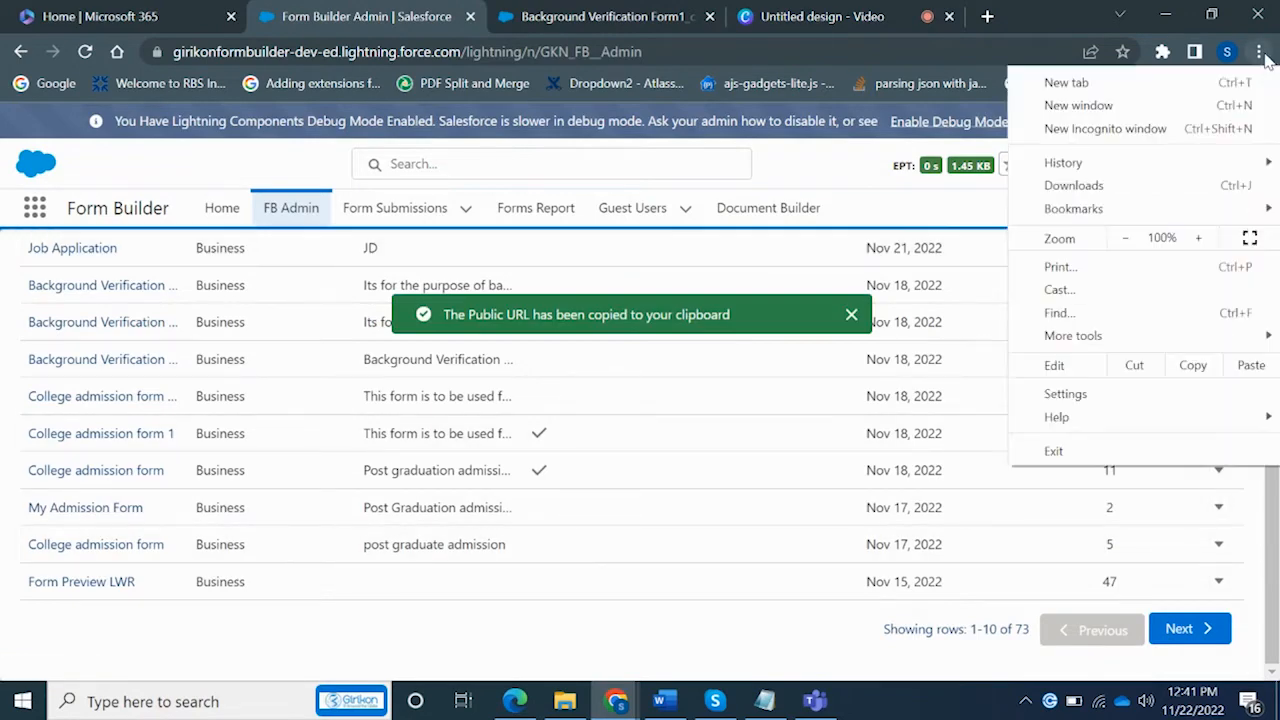
{"action": "left_click", "coordinate": [1176, 128]}
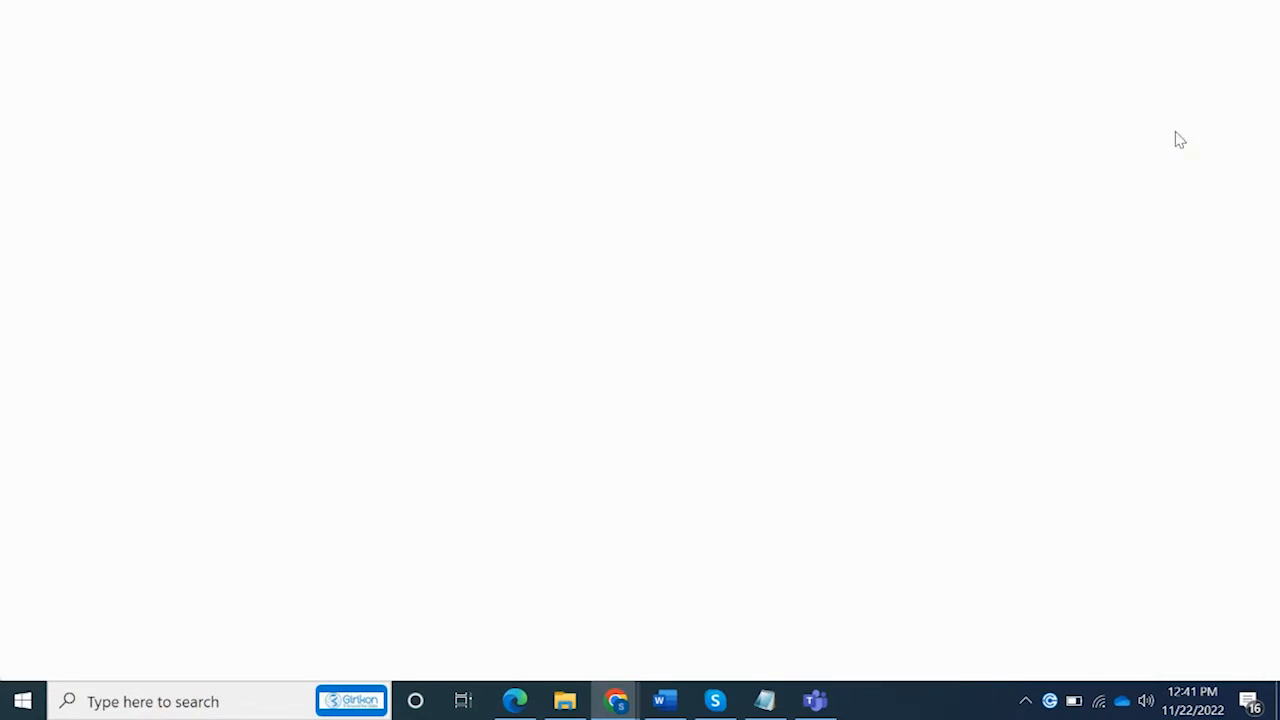
{"action": "key", "text": "ctrl+v"}
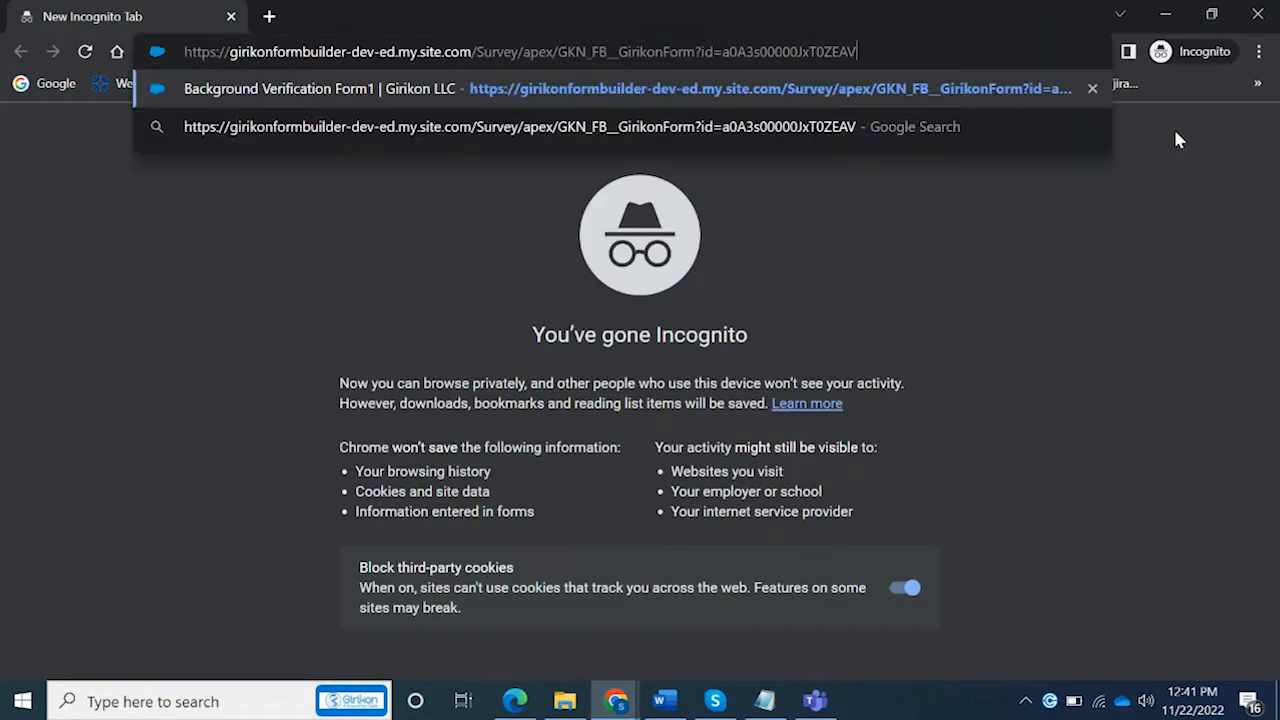
{"action": "key", "text": "Return"}
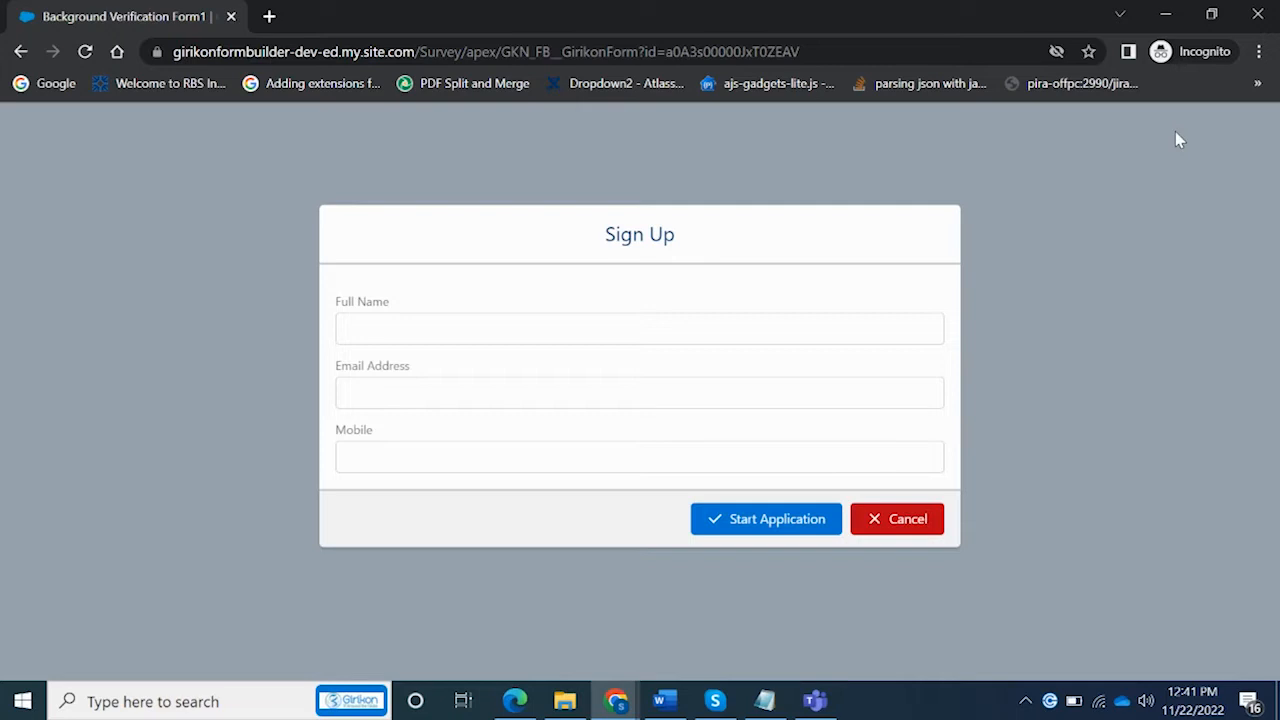
Enter the applicant's full name, e-mail address and mobile number, then start the application
{"action": "left_click", "coordinate": [568, 330]}
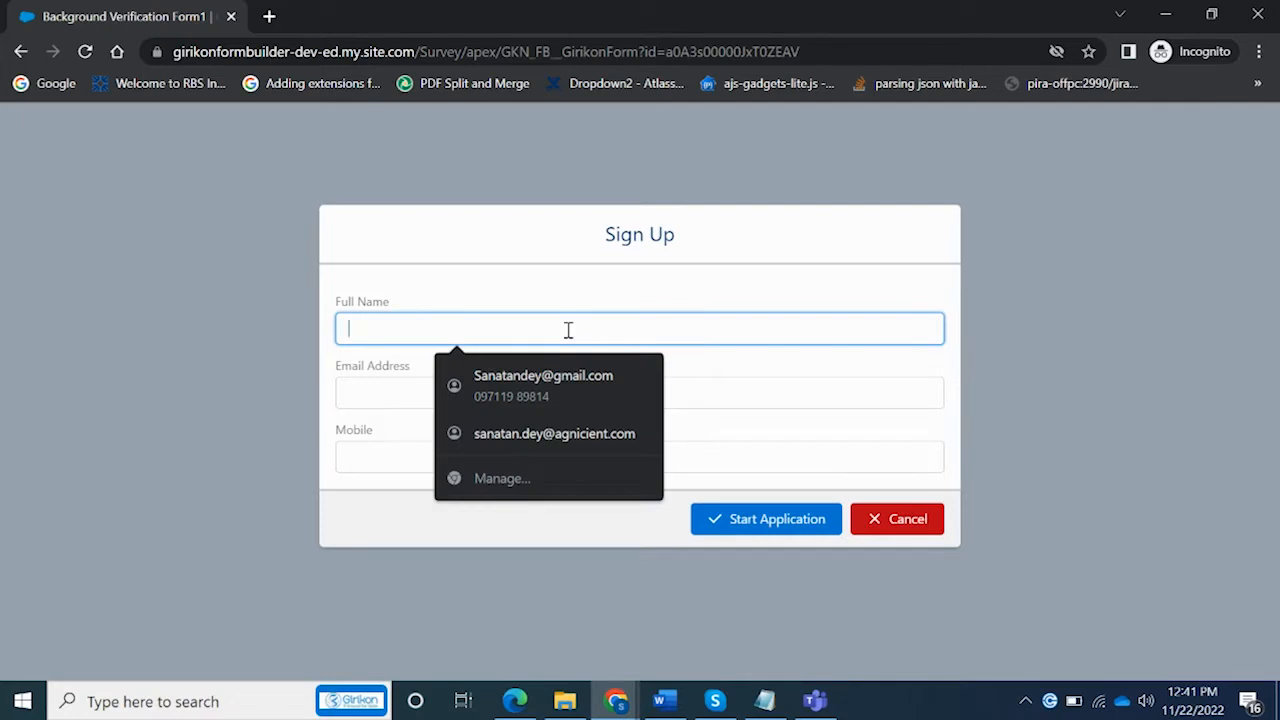
{"action": "type", "text": "Sanajay"}
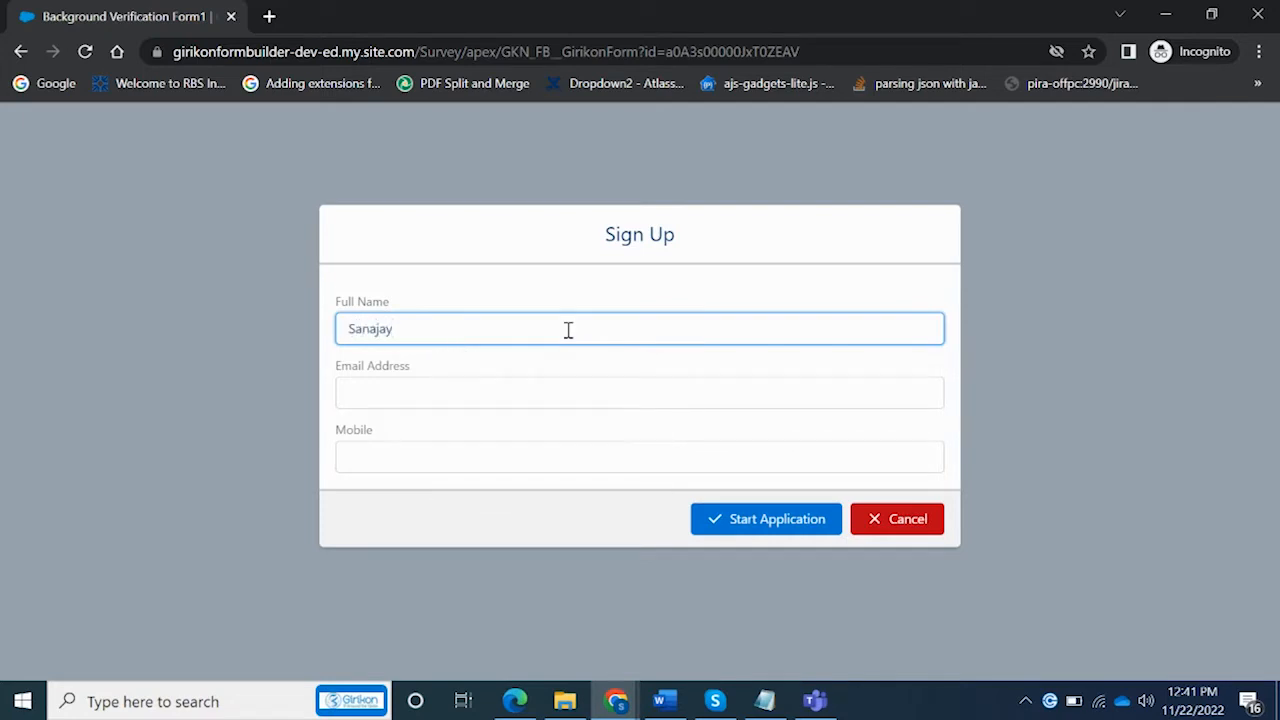
{"action": "left_click", "coordinate": [511, 415]}
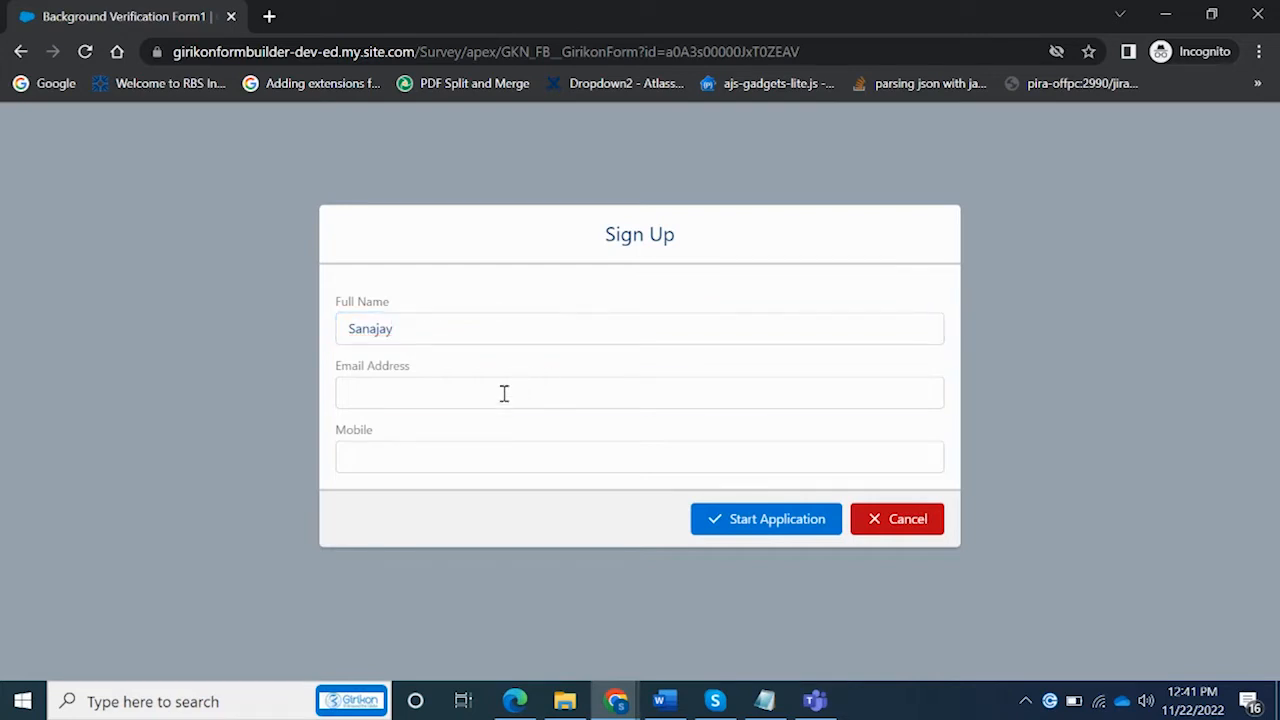
{"action": "left_click", "coordinate": [504, 393]}
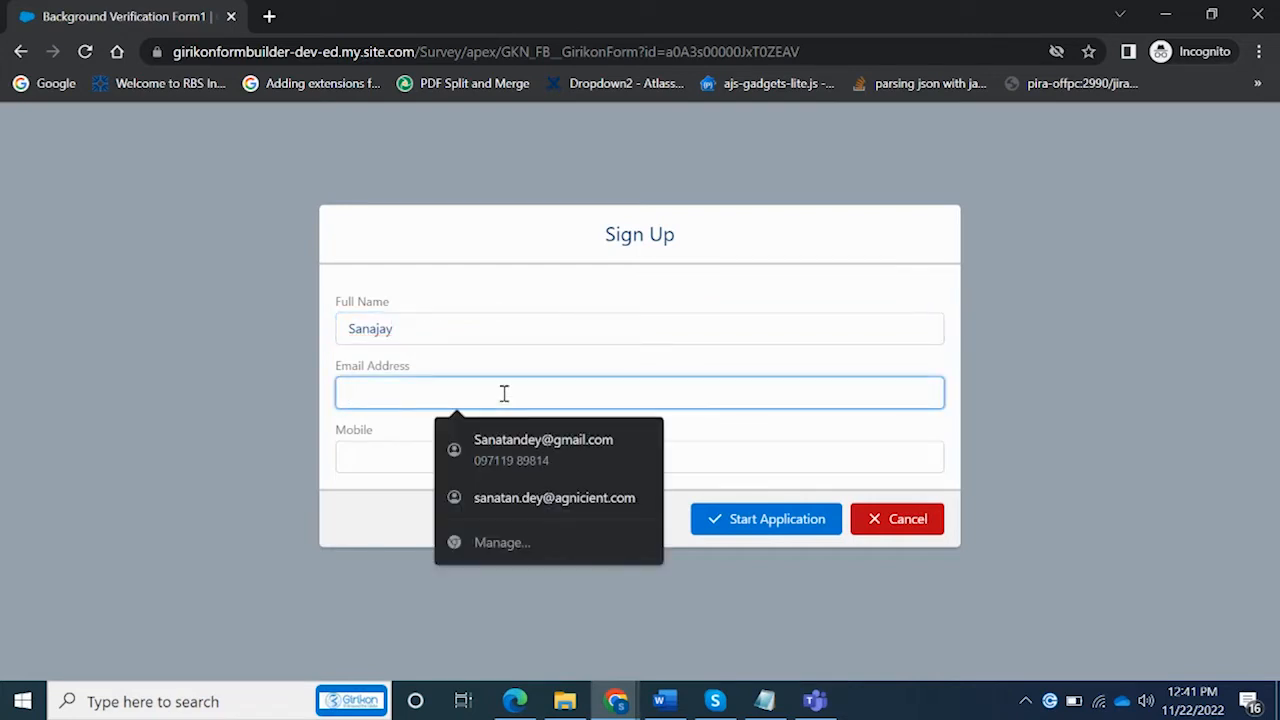
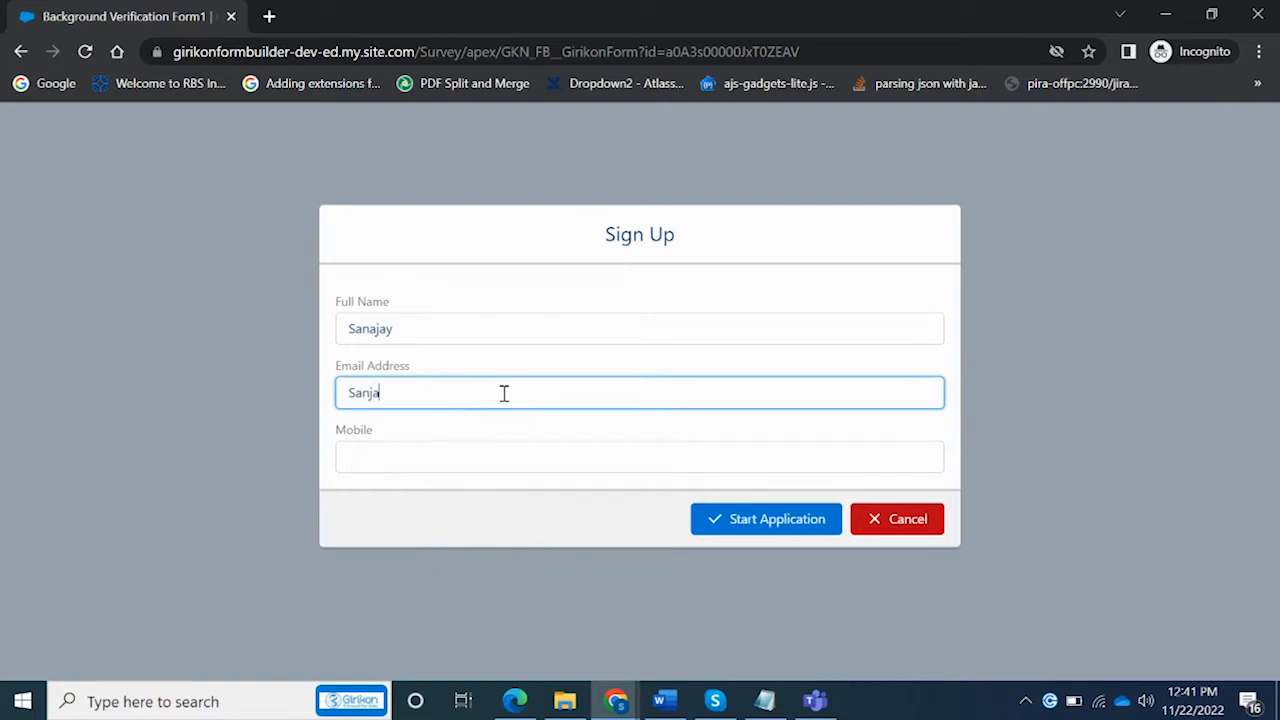
{"action": "key", "text": "Tab"}
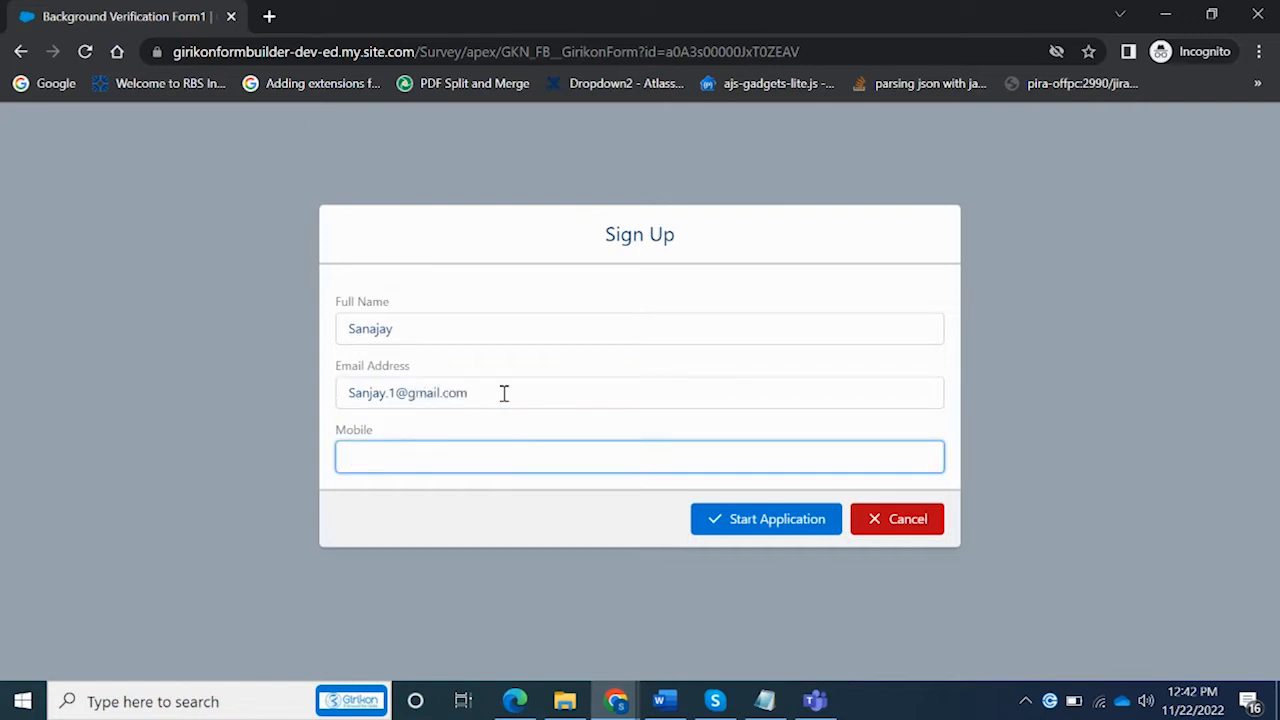
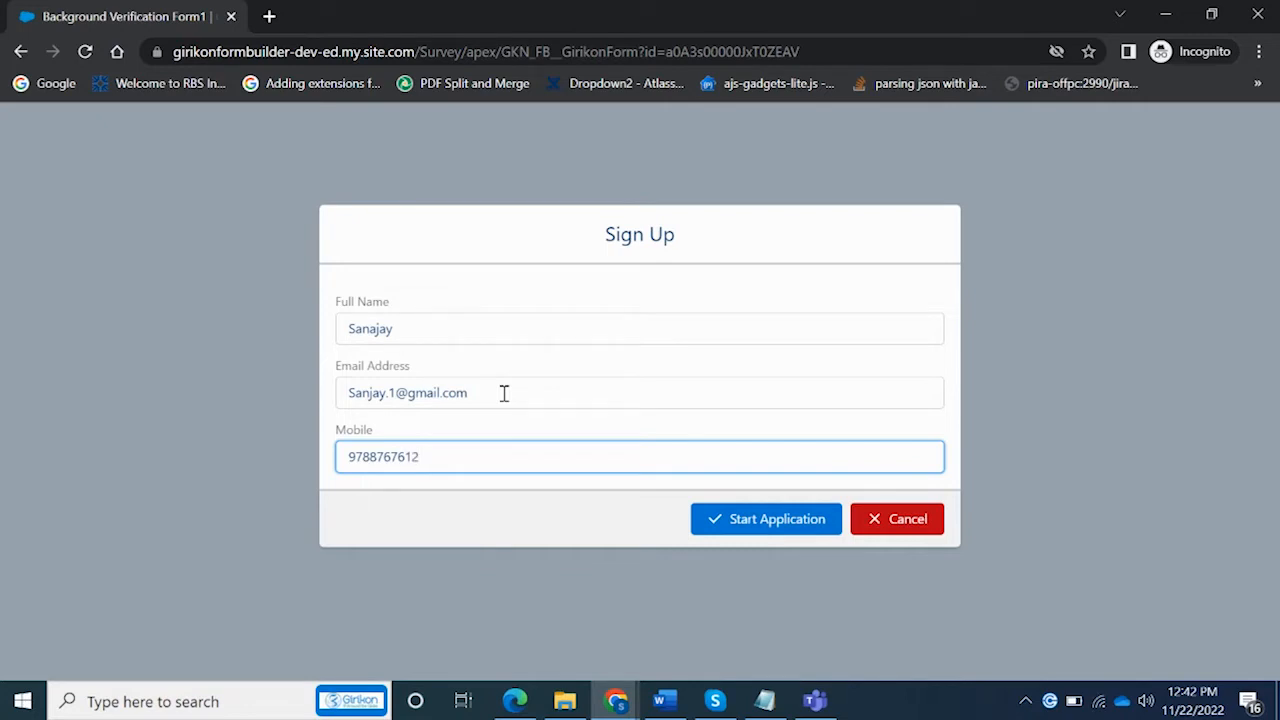
{"action": "left_click", "coordinate": [754, 533]}
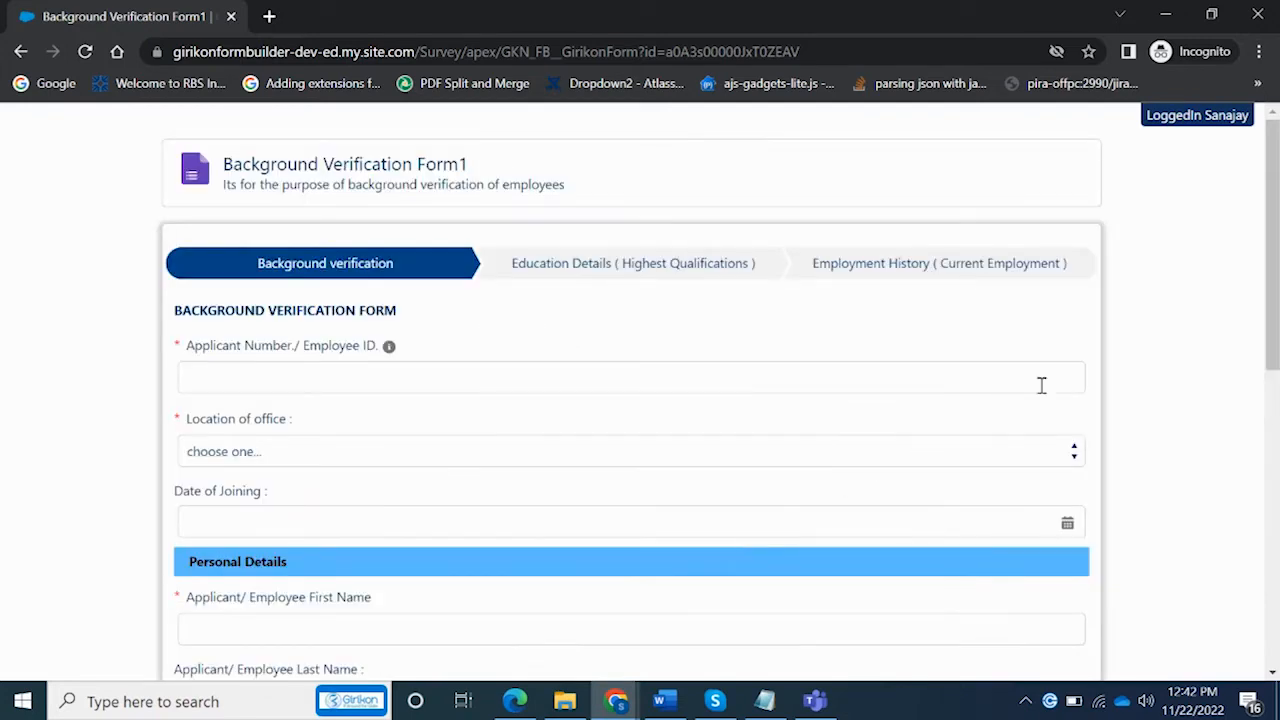
Enter Employee ID 12345 and choose Noida-India as the office location
{"action": "mouse_move", "coordinate": [1268, 360]}
{"action": "left_mouse_down"}
{"action": "mouse_move", "coordinate": [1255, 648]}
{"action": "mouse_move", "coordinate": [1266, 385]}
{"action": "left_mouse_up"}
{"action": "left_click", "coordinate": [560, 318]}
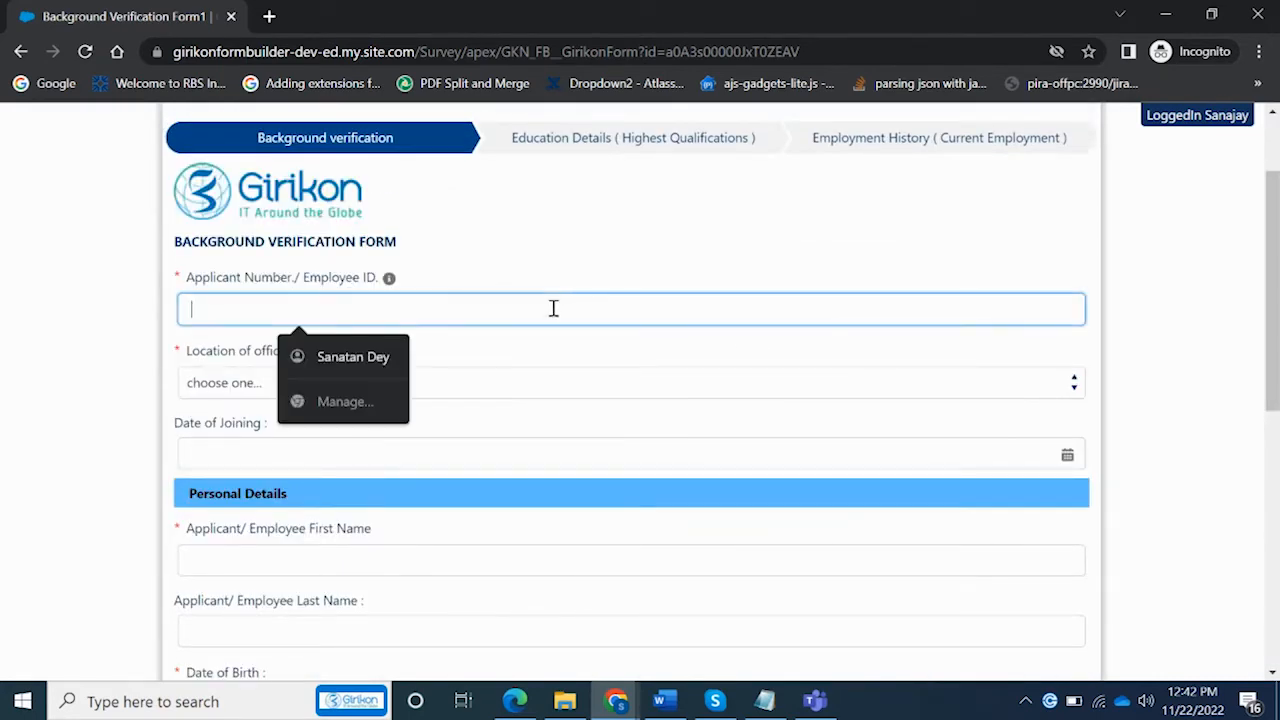
{"action": "left_click", "coordinate": [390, 279]}
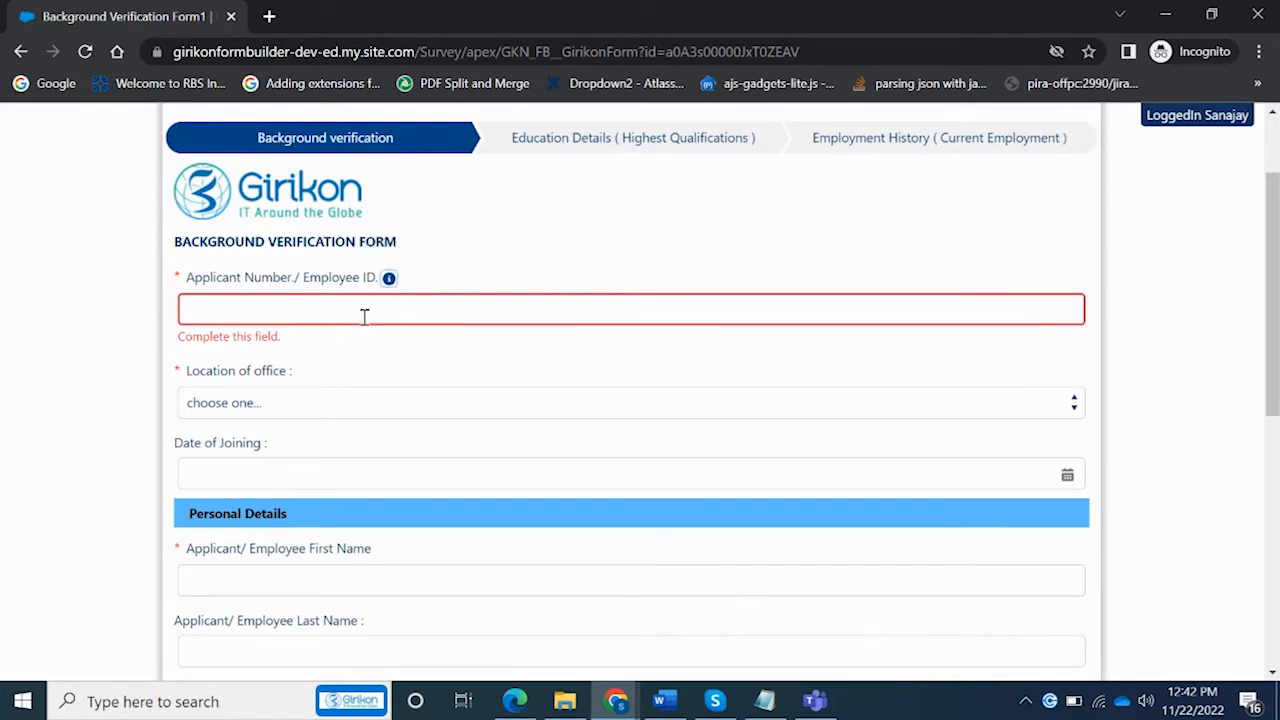
{"action": "left_click", "coordinate": [365, 316]}
{"action": "type", "text": "12"}
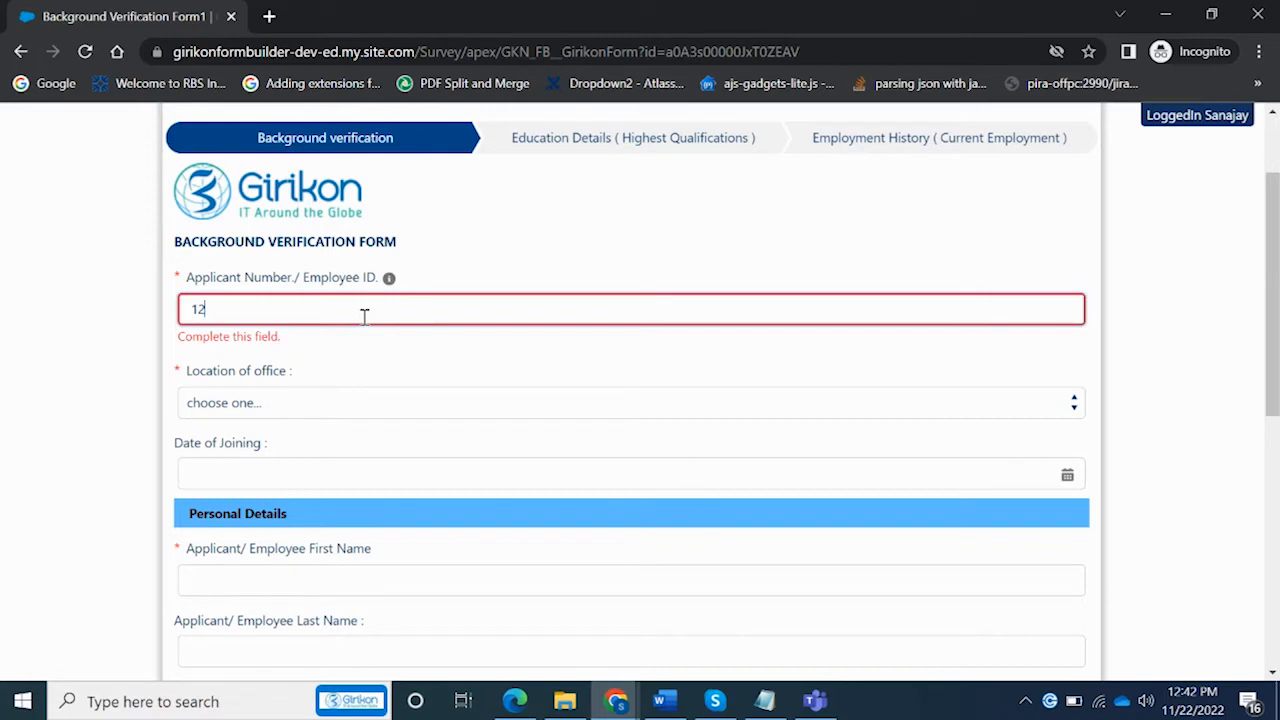
{"action": "type", "text": "345"}
{"action": "left_click", "coordinate": [376, 405]}
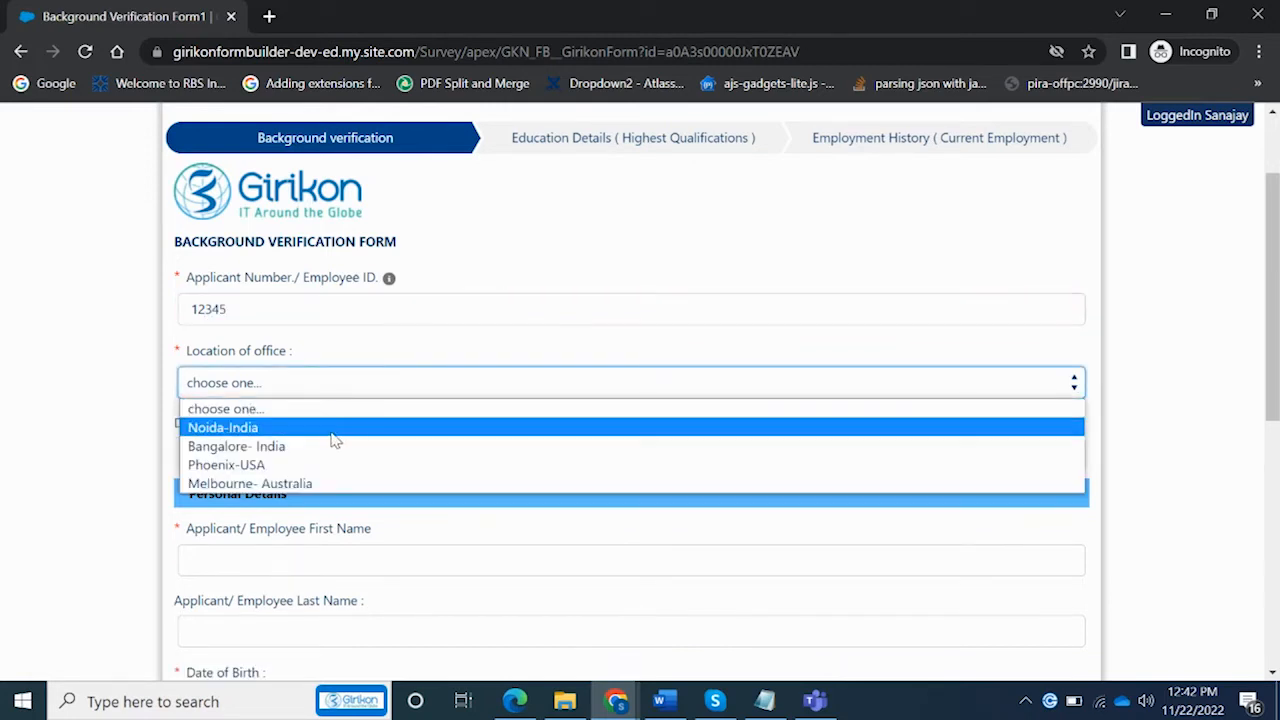
{"action": "left_click", "coordinate": [334, 430]}
Set Date of Joining to Nov 12, 1998 using the calendar
{"action": "left_click", "coordinate": [338, 455]}
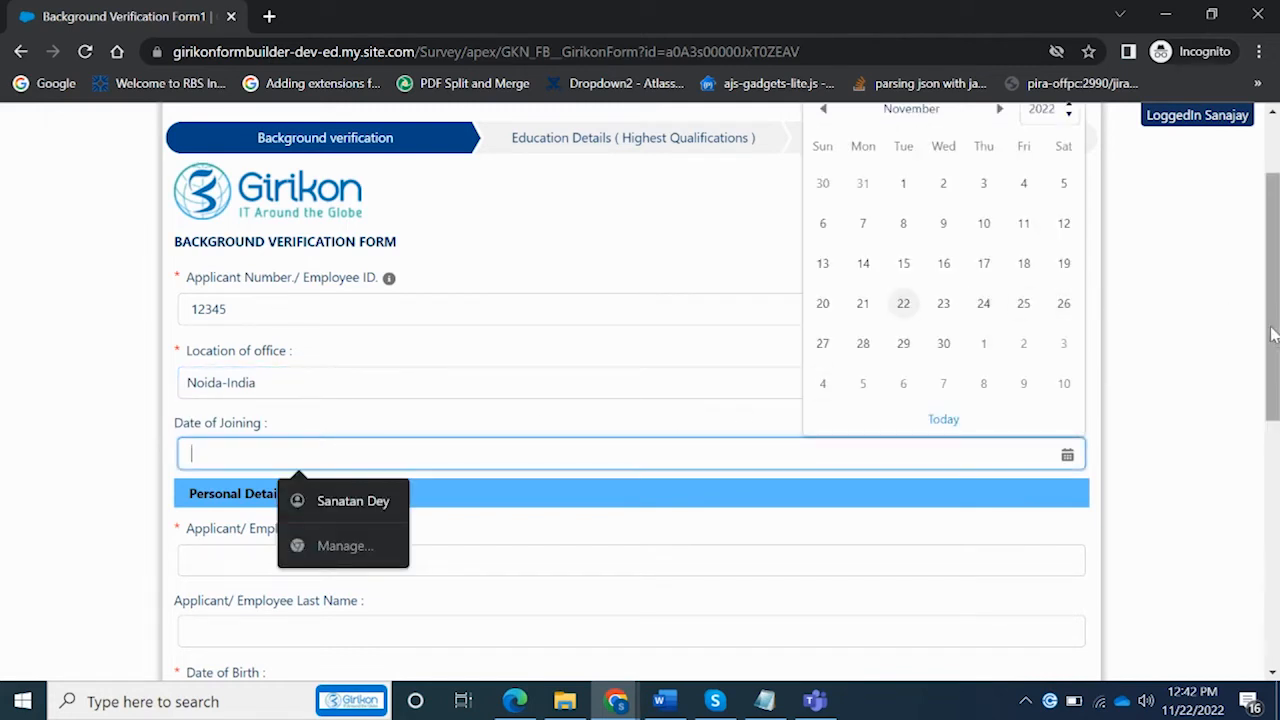
{"action": "left_click_drag", "start_coordinate": [1272, 335], "coordinate": [1271, 287]}
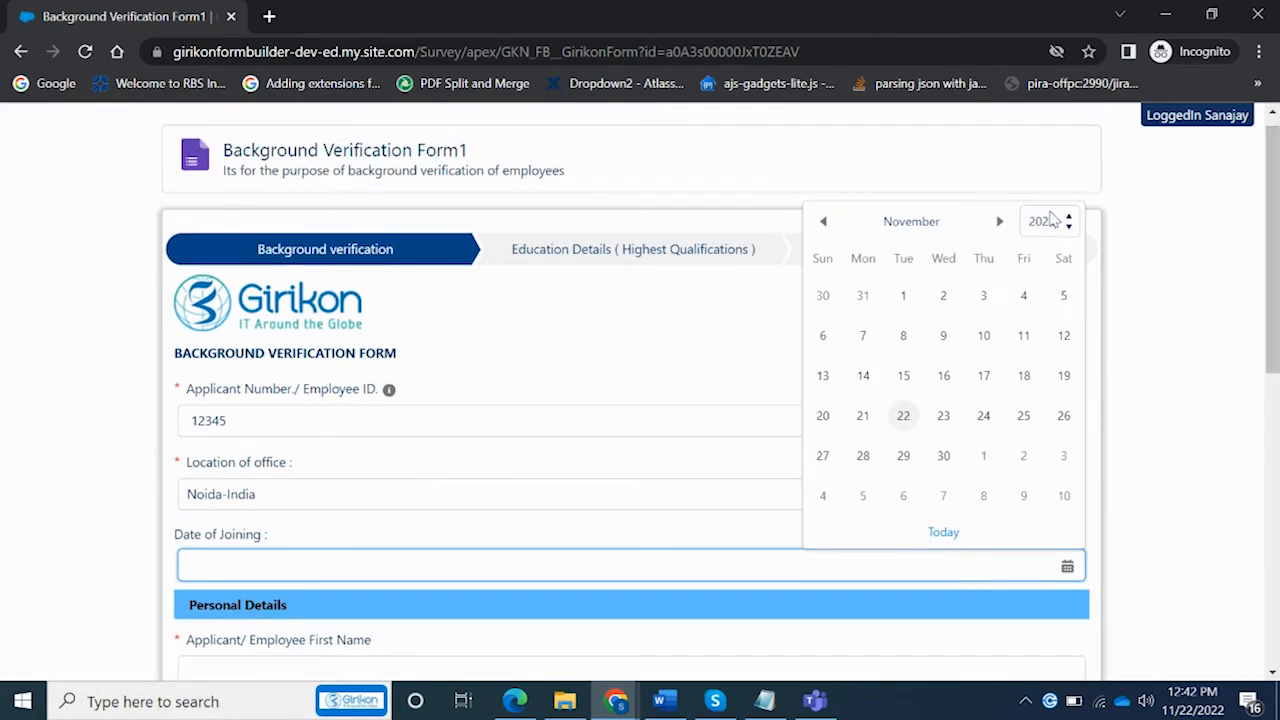
{"action": "left_click", "coordinate": [1045, 221]}
{"action": "left_click_drag", "start_coordinate": [1078, 410], "coordinate": [1080, 382]}
{"action": "left_click", "coordinate": [1043, 497]}
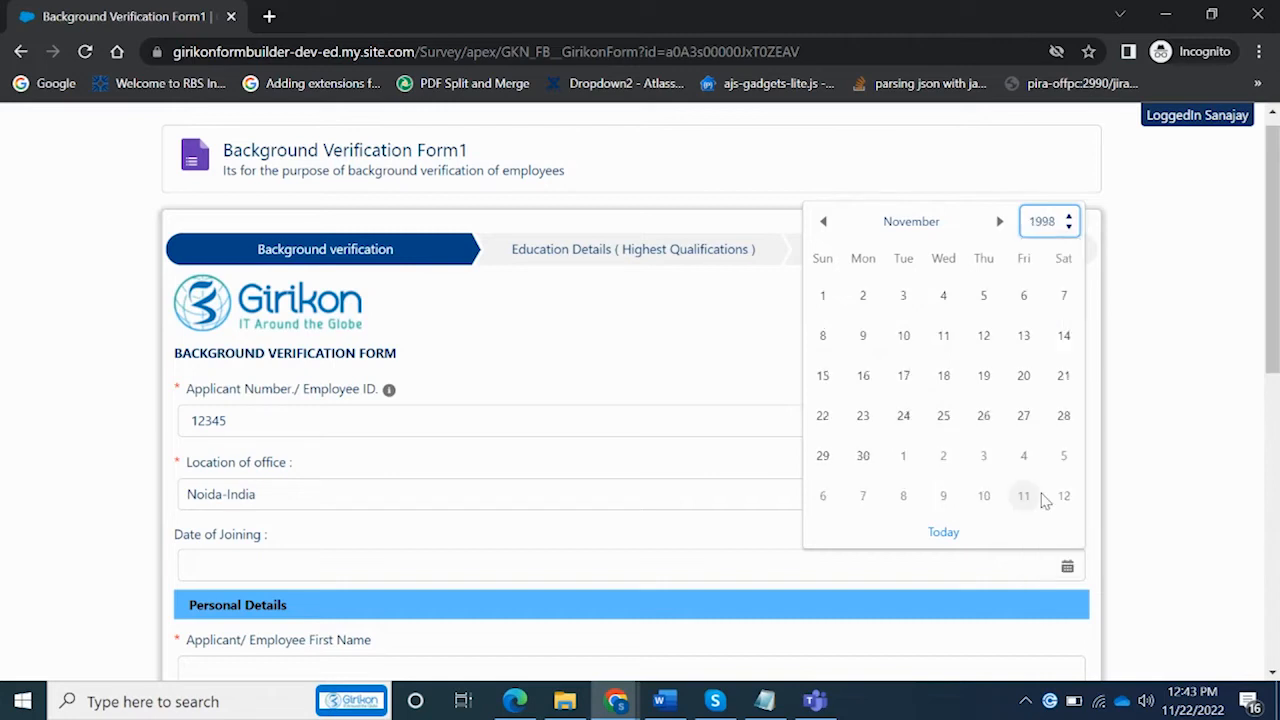
{"action": "left_click", "coordinate": [988, 342]}
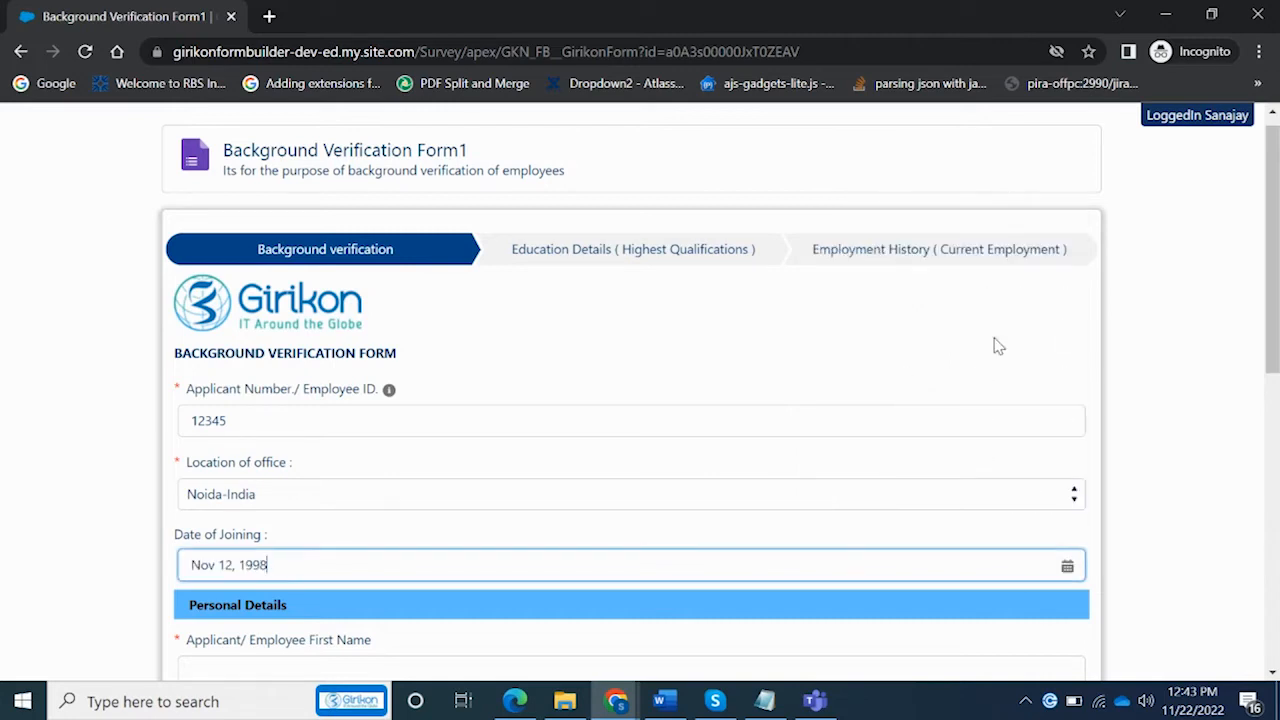
{"action": "left_click_drag", "start_coordinate": [1271, 357], "coordinate": [1257, 481]}
Fill in the applicant's first and last names and move to Date of Birth
{"action": "left_click", "coordinate": [696, 372]}
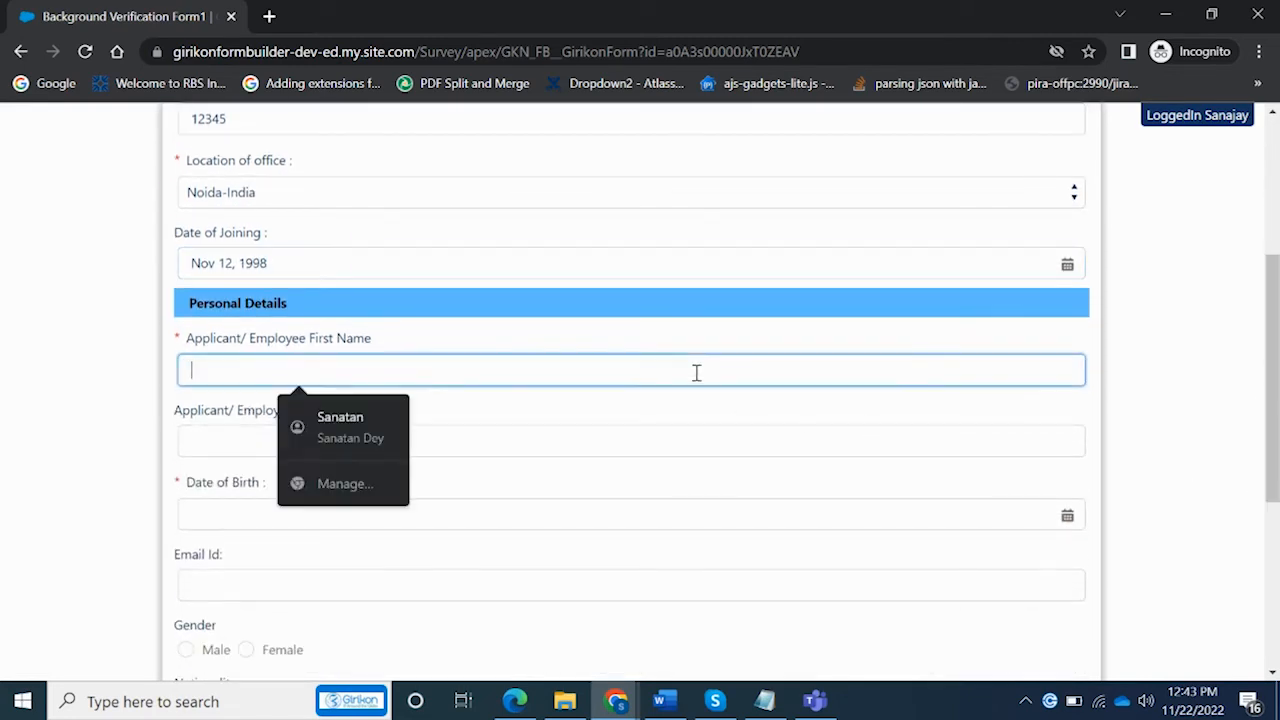
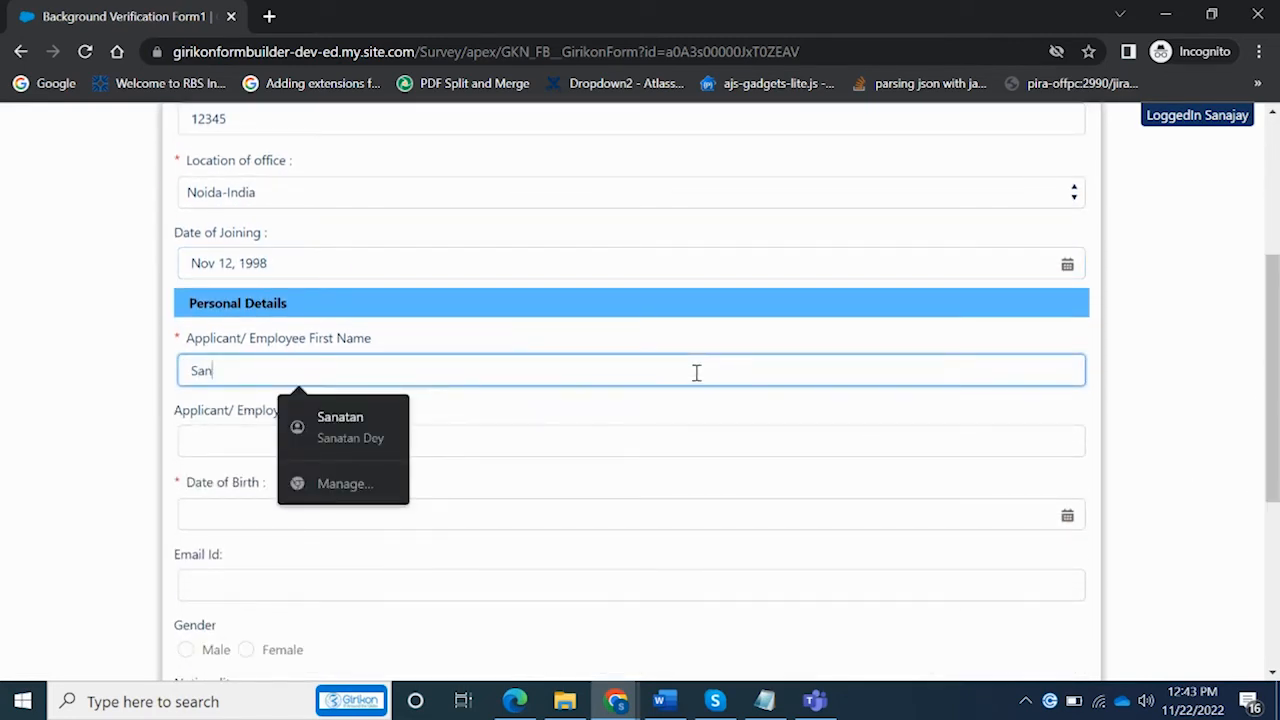
{"action": "key", "text": "Tab"}
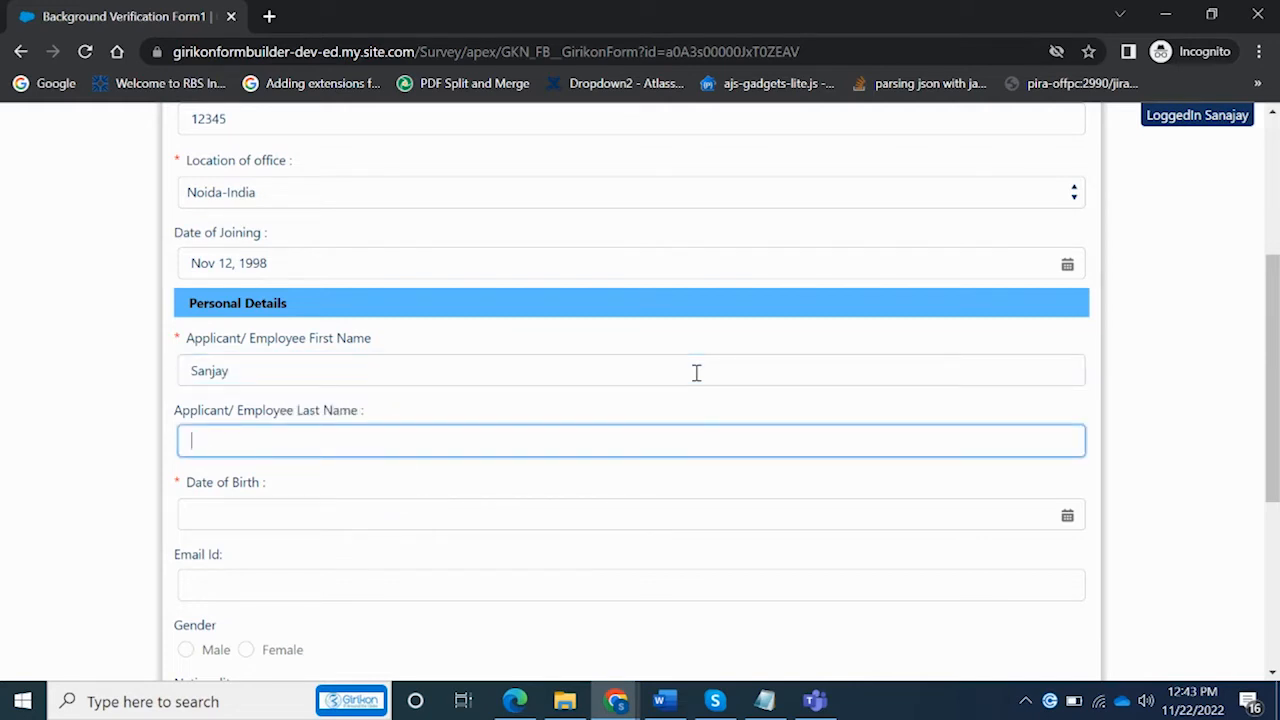
{"action": "key", "text": "Tab"}
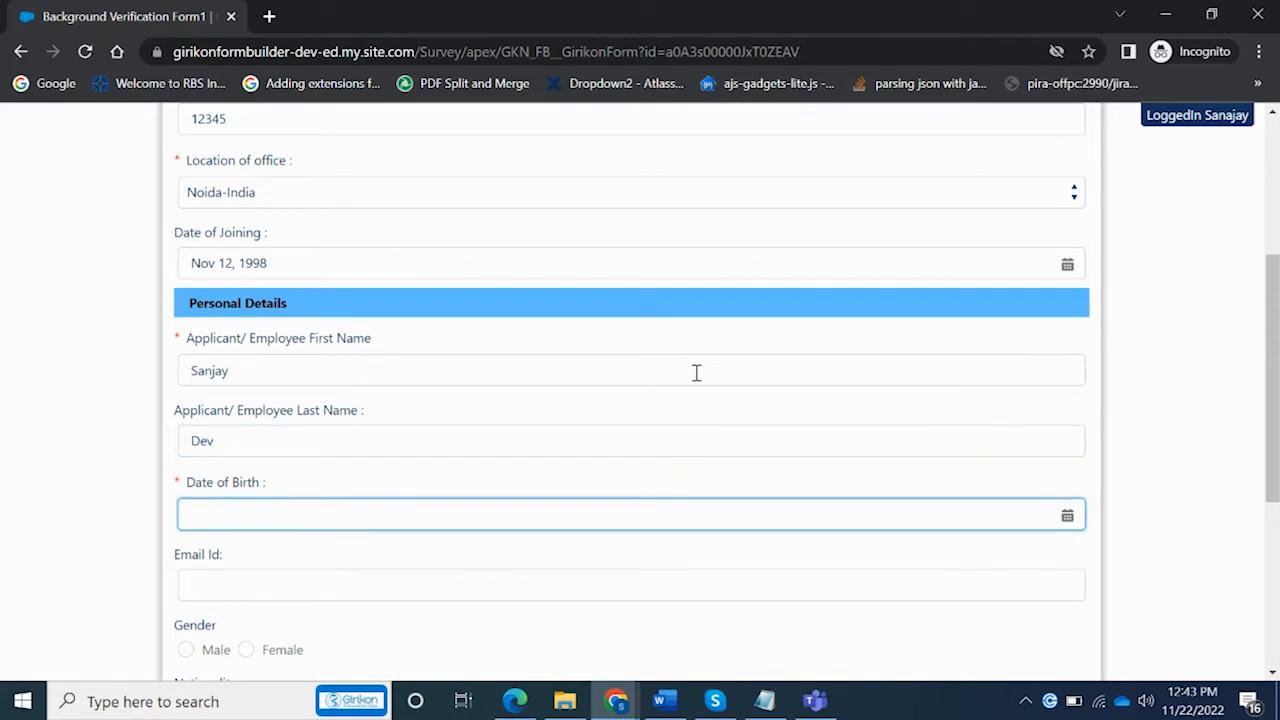
{"action": "left_click", "coordinate": [1067, 516]}
{"action": "left_click", "coordinate": [1067, 516]}
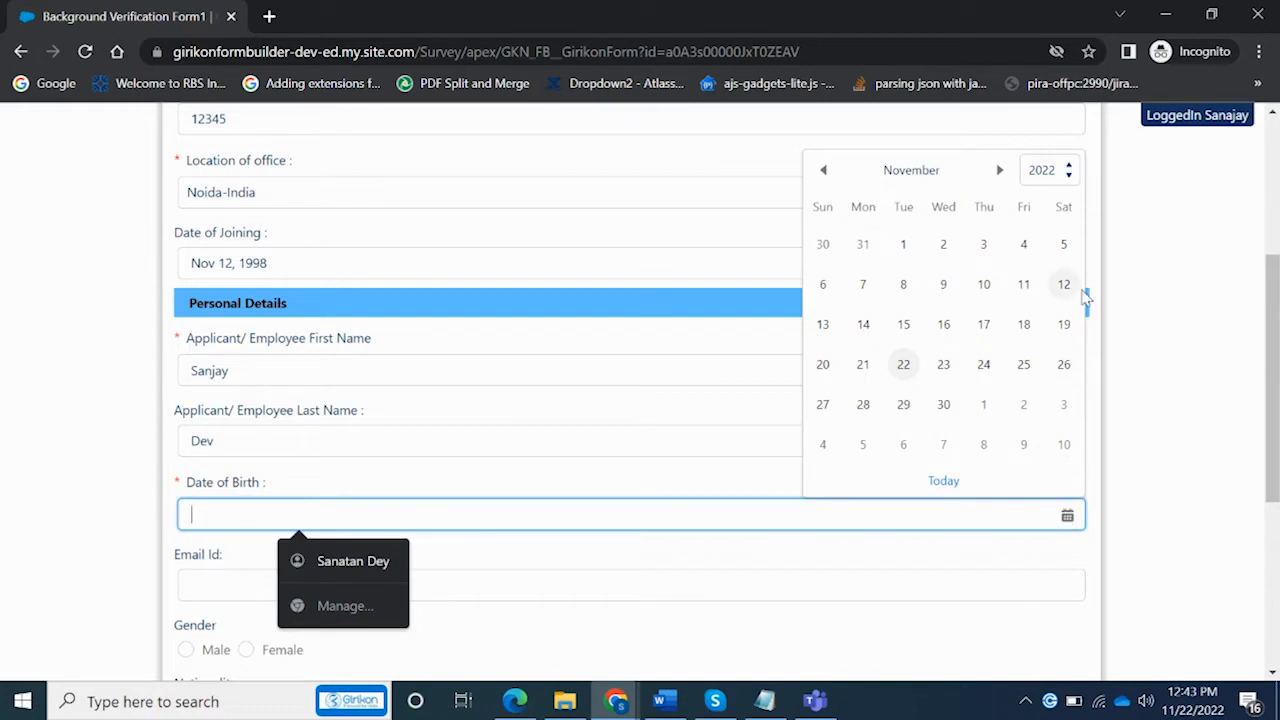
Change Date of Joining to Nov 25, 2022 via its calendar
{"action": "left_click", "coordinate": [686, 267]}
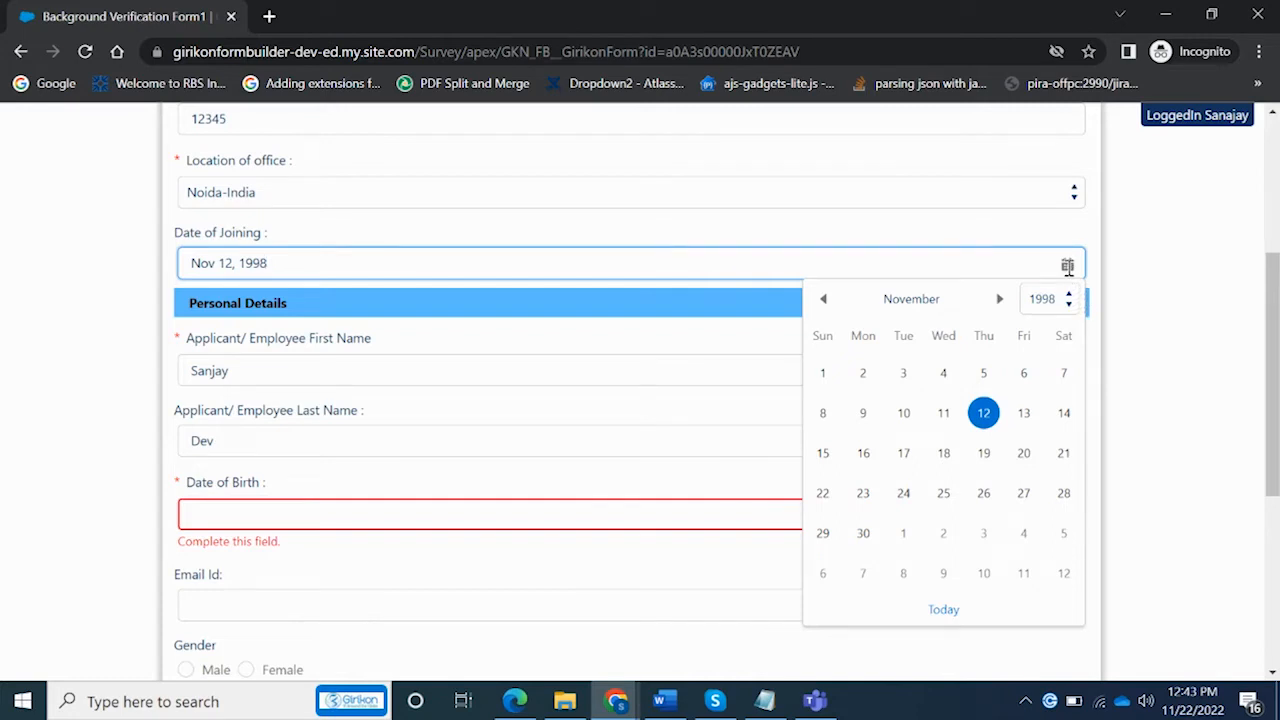
{"action": "left_click", "coordinate": [1072, 306]}
{"action": "left_click", "coordinate": [1072, 307]}
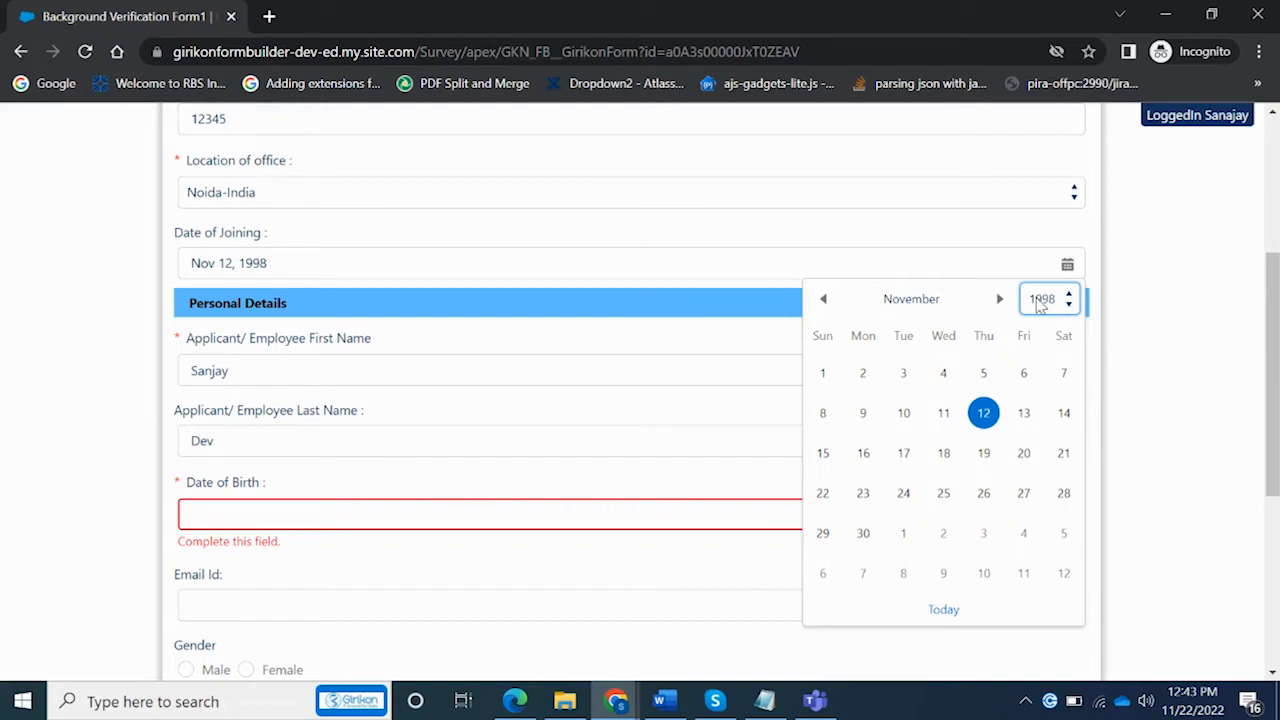
{"action": "left_click", "coordinate": [1072, 306]}
{"action": "left_click_drag", "start_coordinate": [1075, 441], "coordinate": [1083, 505]}
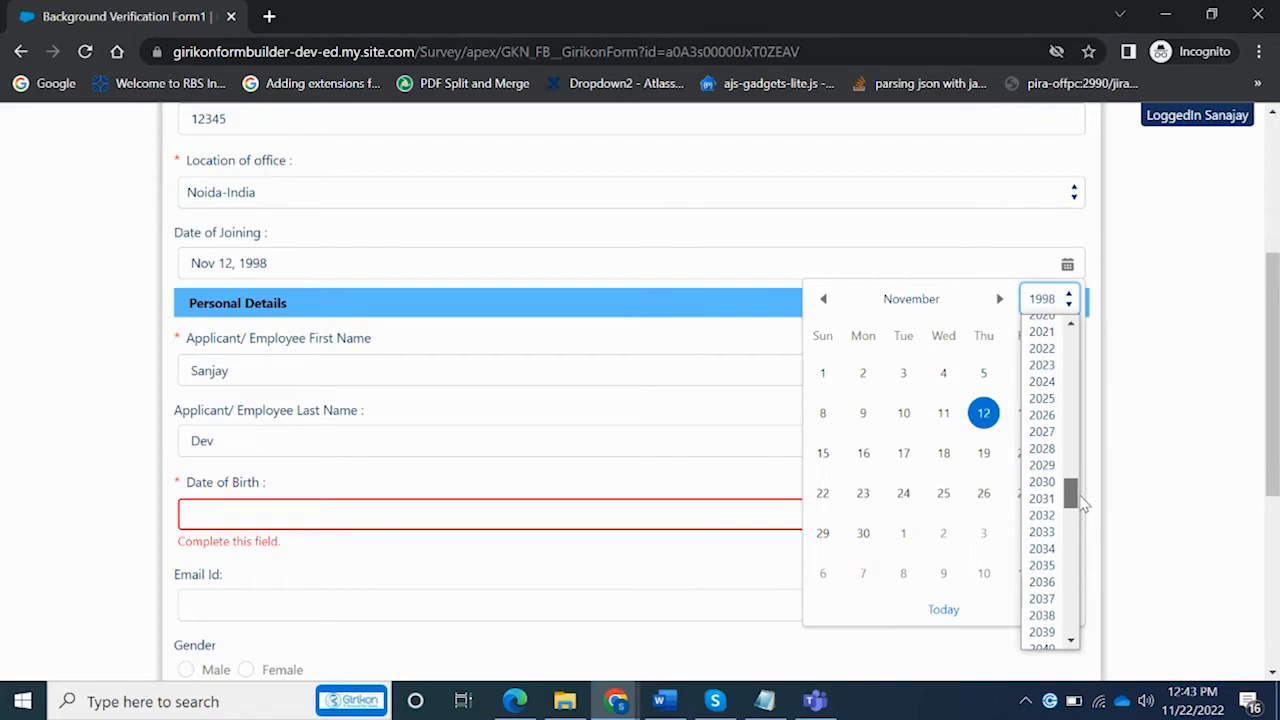
{"action": "left_click", "coordinate": [1045, 348]}
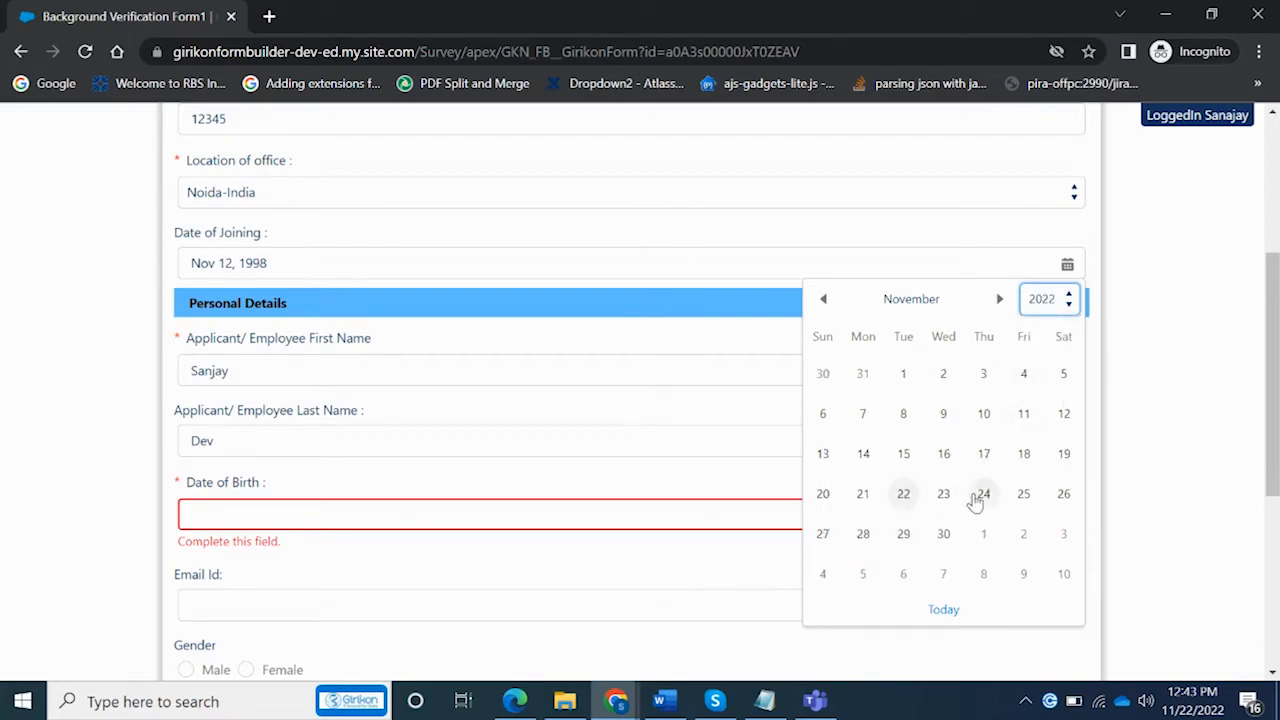
{"action": "left_click", "coordinate": [1022, 500]}
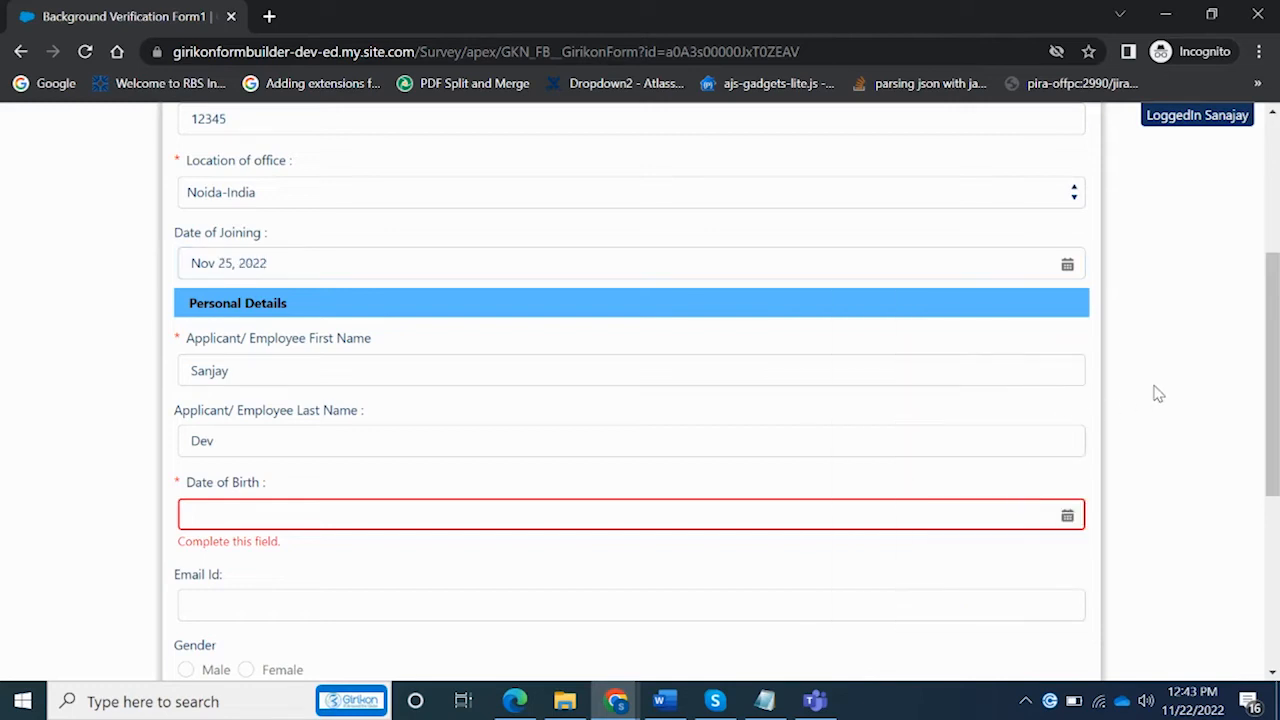
Set Date of Birth to Nov 23, 1995
{"action": "left_click", "coordinate": [907, 515]}
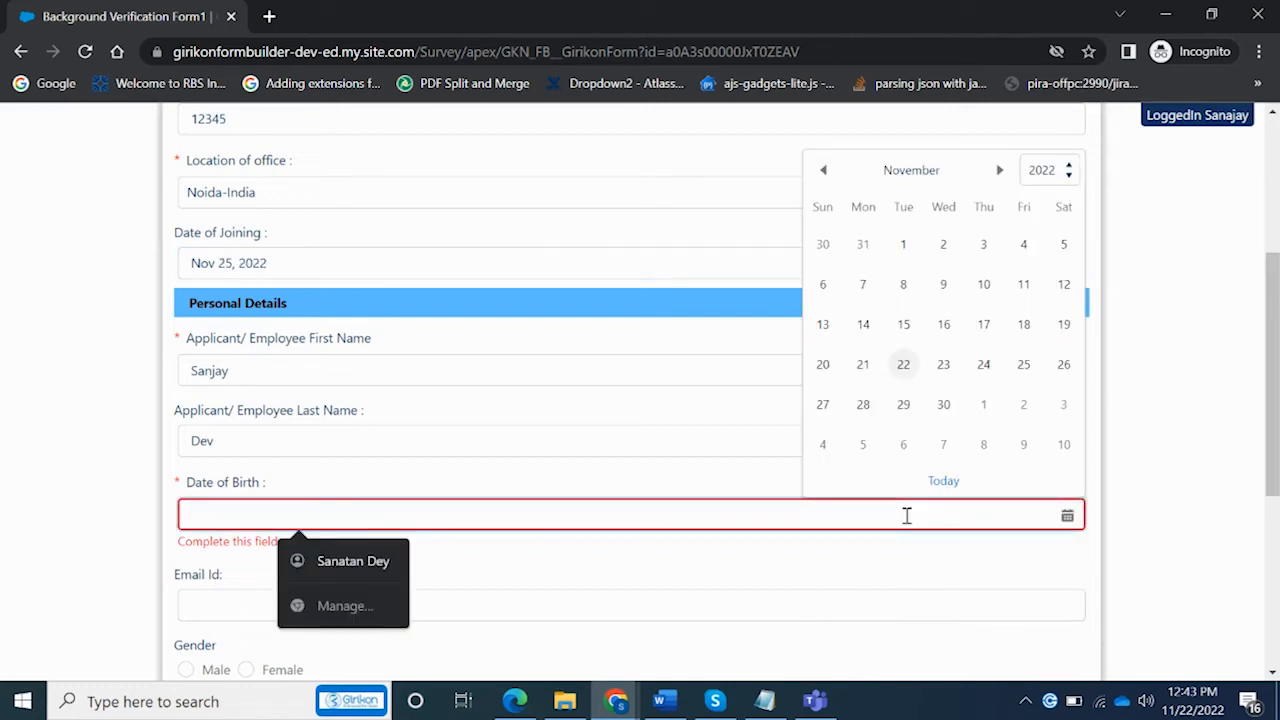
{"action": "left_click", "coordinate": [1055, 174]}
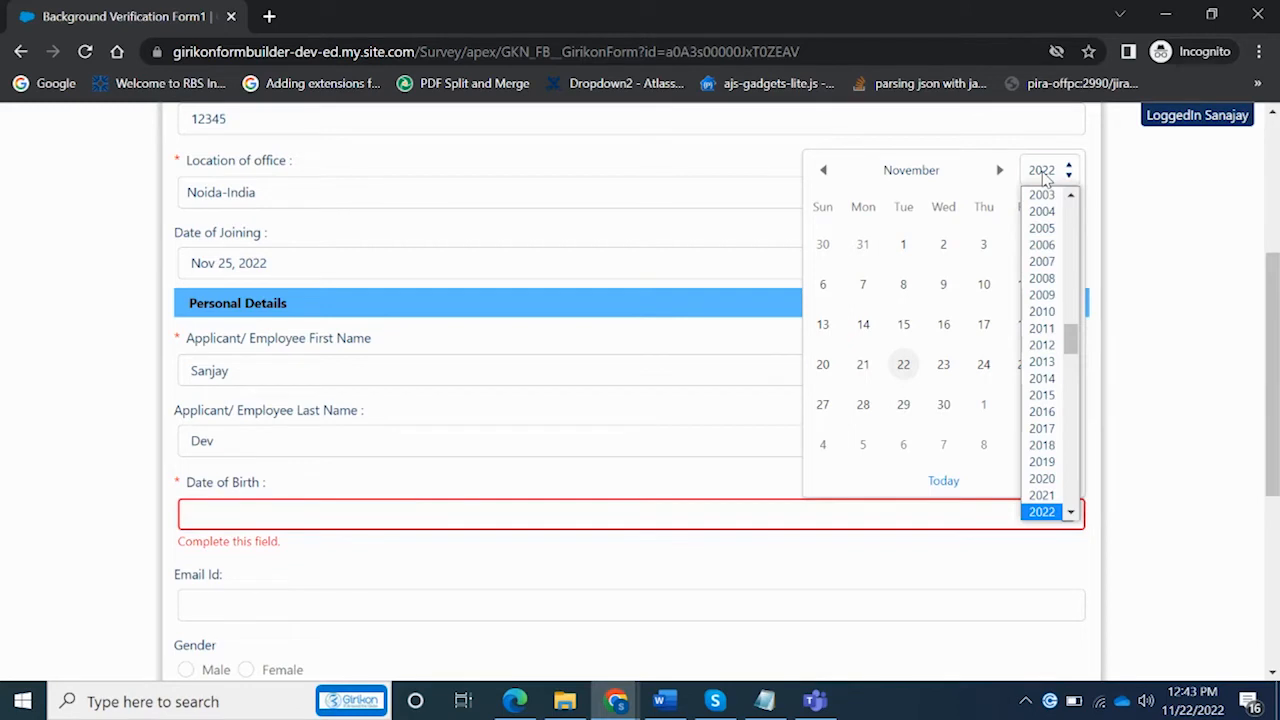
{"action": "scroll", "coordinate": [1072, 312], "scroll_direction": "up", "scroll_amount": 3}
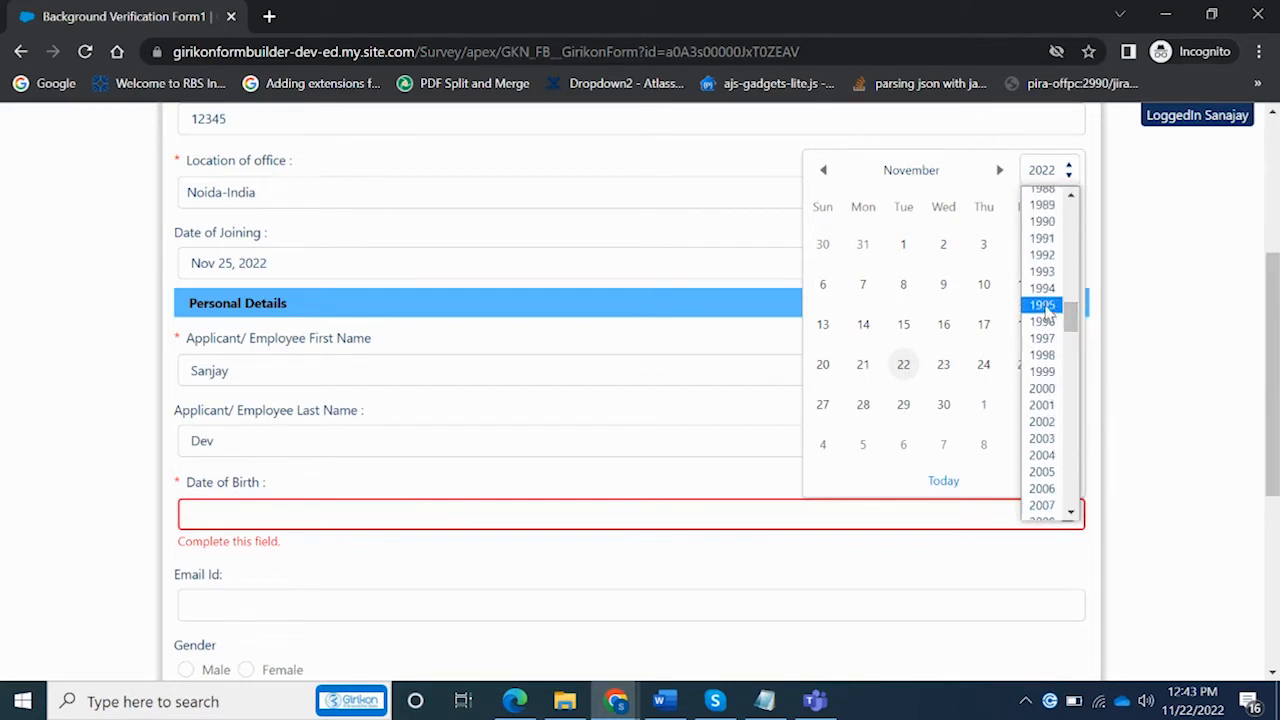
{"action": "left_click", "coordinate": [1044, 306]}
{"action": "left_click", "coordinate": [988, 367]}
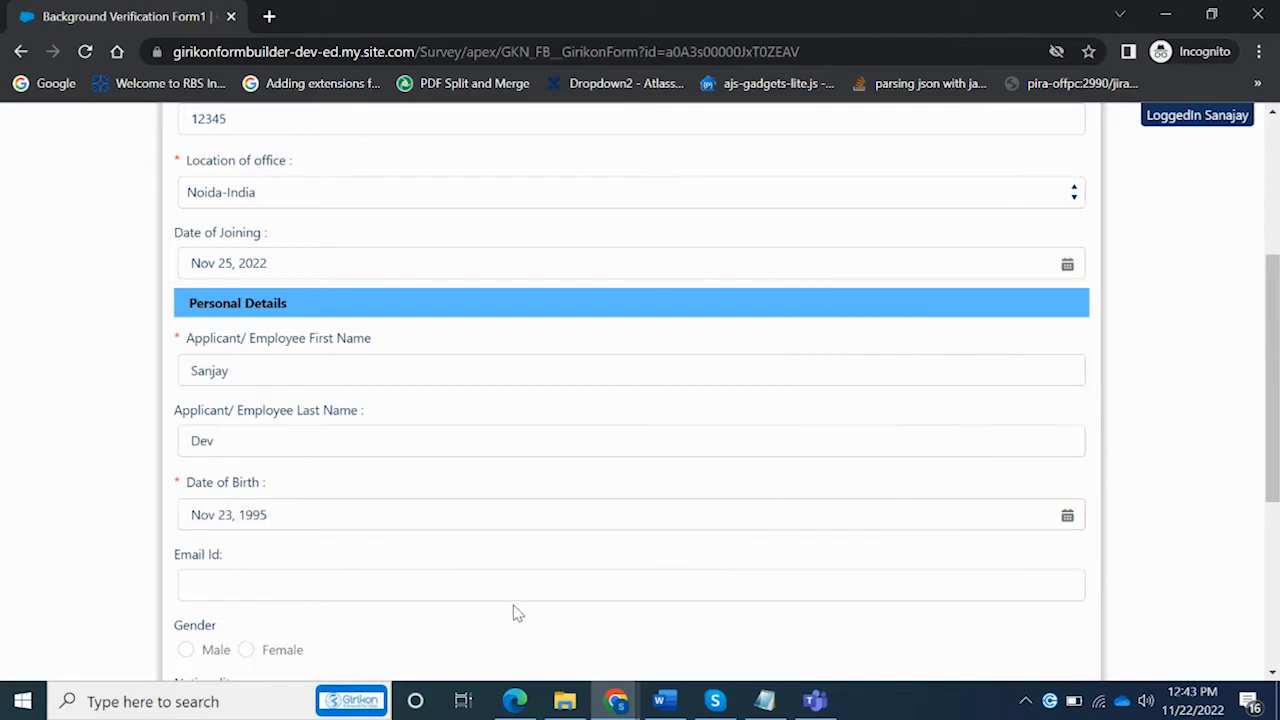
{"action": "left_click", "coordinate": [510, 589]}
Replace the invalid Email Id text with the applicant's proper e-mail address so the warning clears
{"action": "type", "text": "njjnn"}
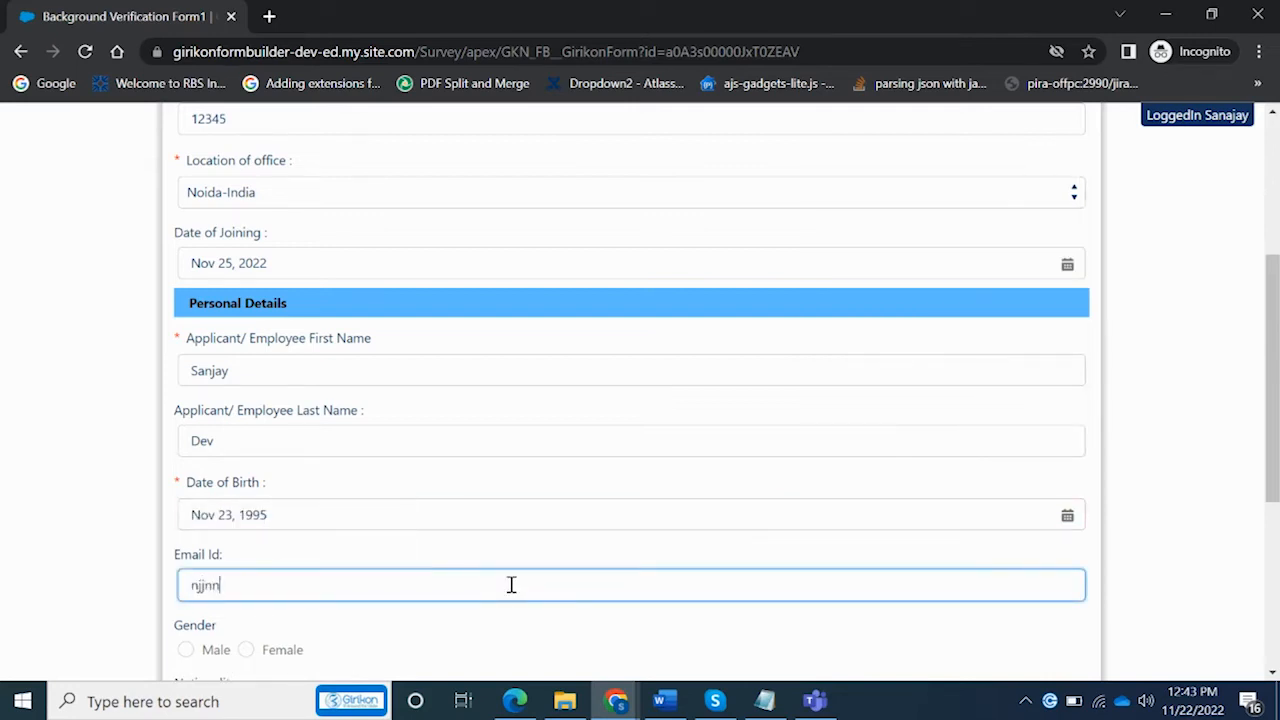
{"action": "left_click", "coordinate": [1224, 562]}
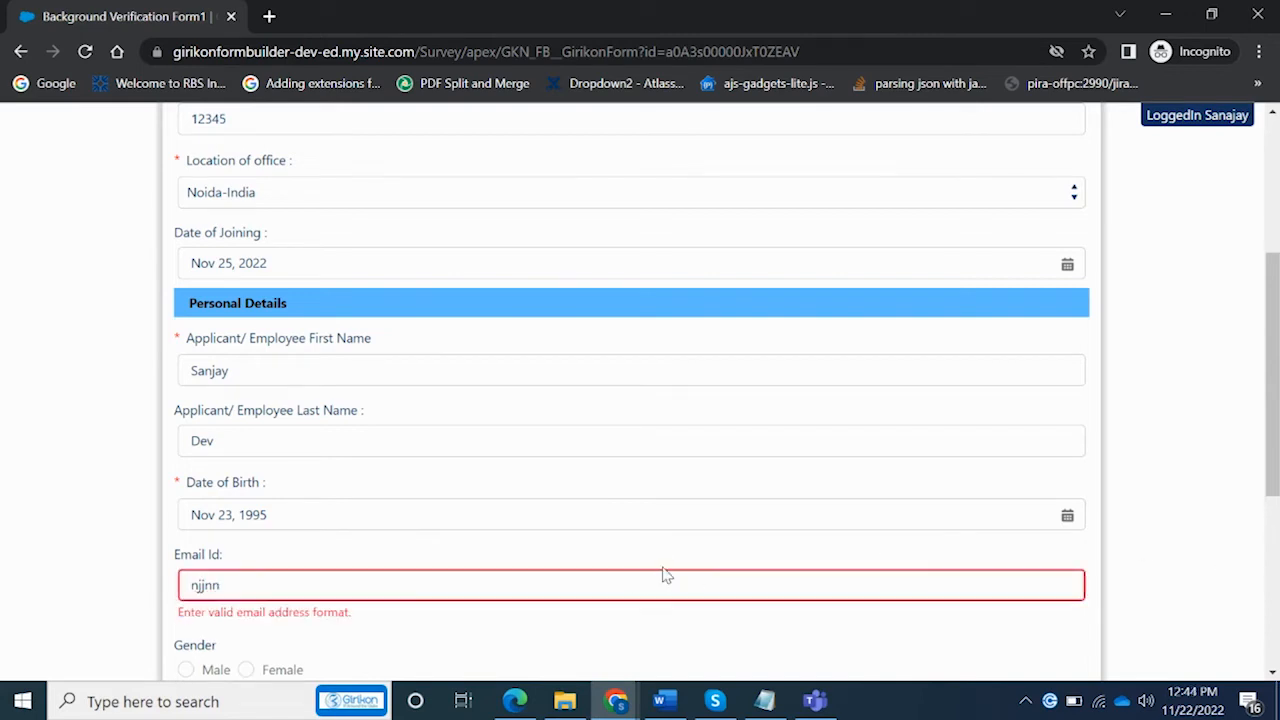
{"action": "left_click", "coordinate": [516, 590]}
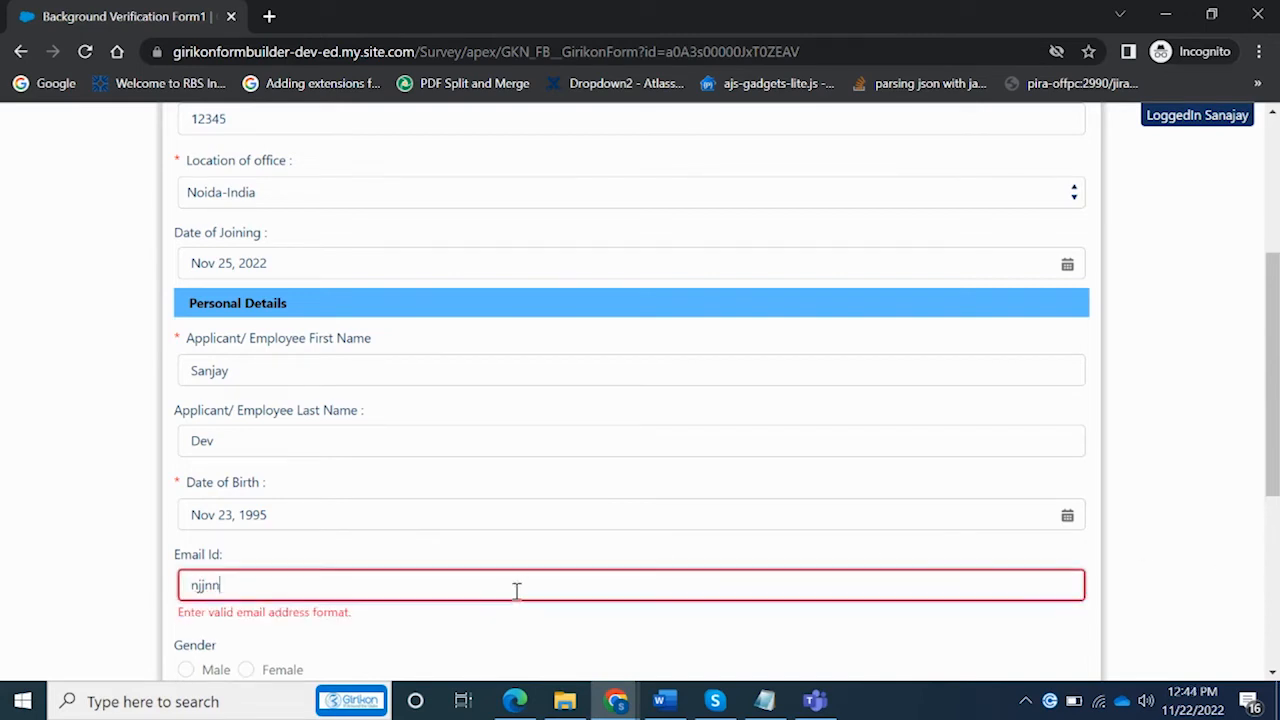
{"action": "key", "text": "BackSpace"}
{"action": "key", "text": "BackSpace"}
{"action": "key", "text": "BackSpace"}
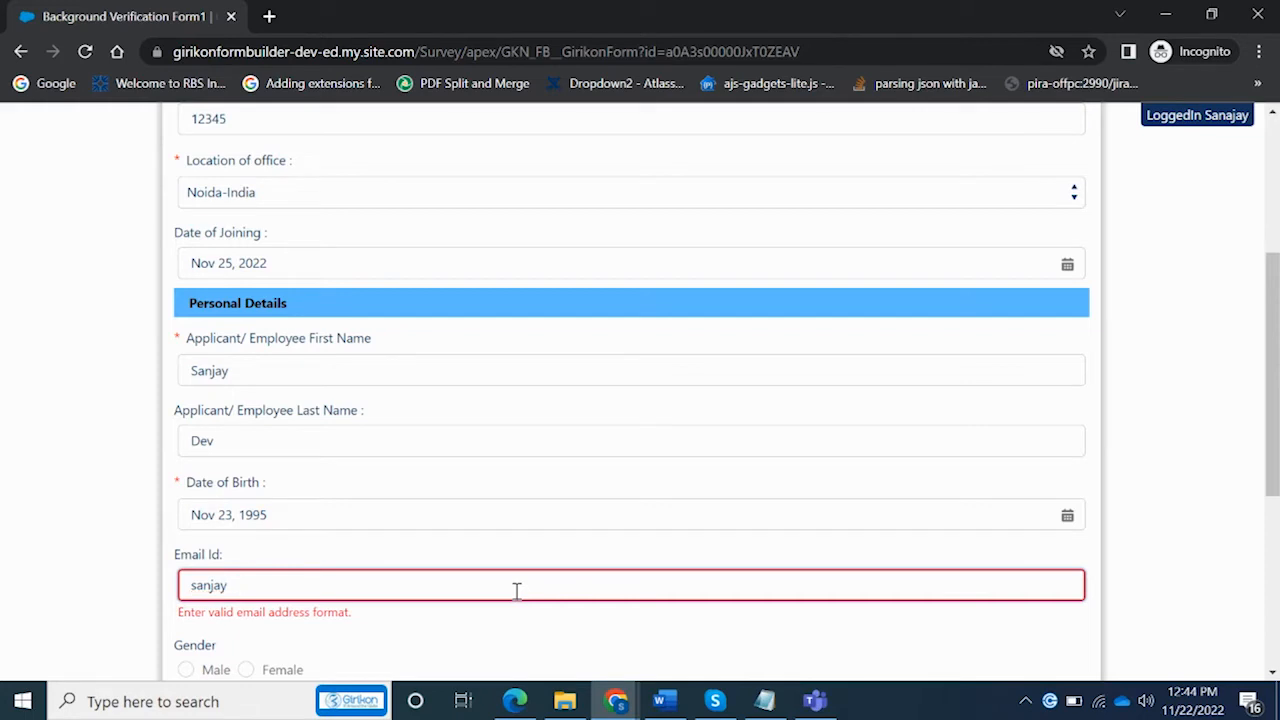
{"action": "left_click", "coordinate": [1236, 592]}
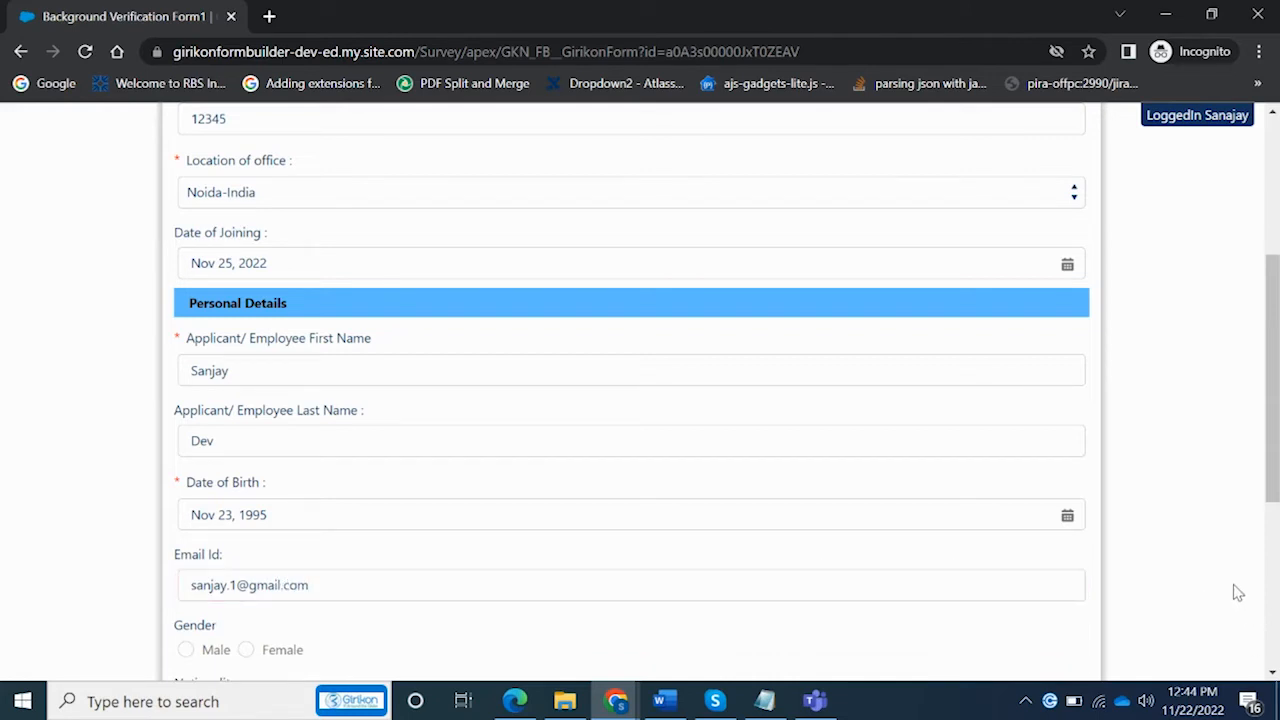
Choose Male as the gender and India as the nationality
{"action": "left_click_drag", "start_coordinate": [1278, 548], "coordinate": [1278, 550]}
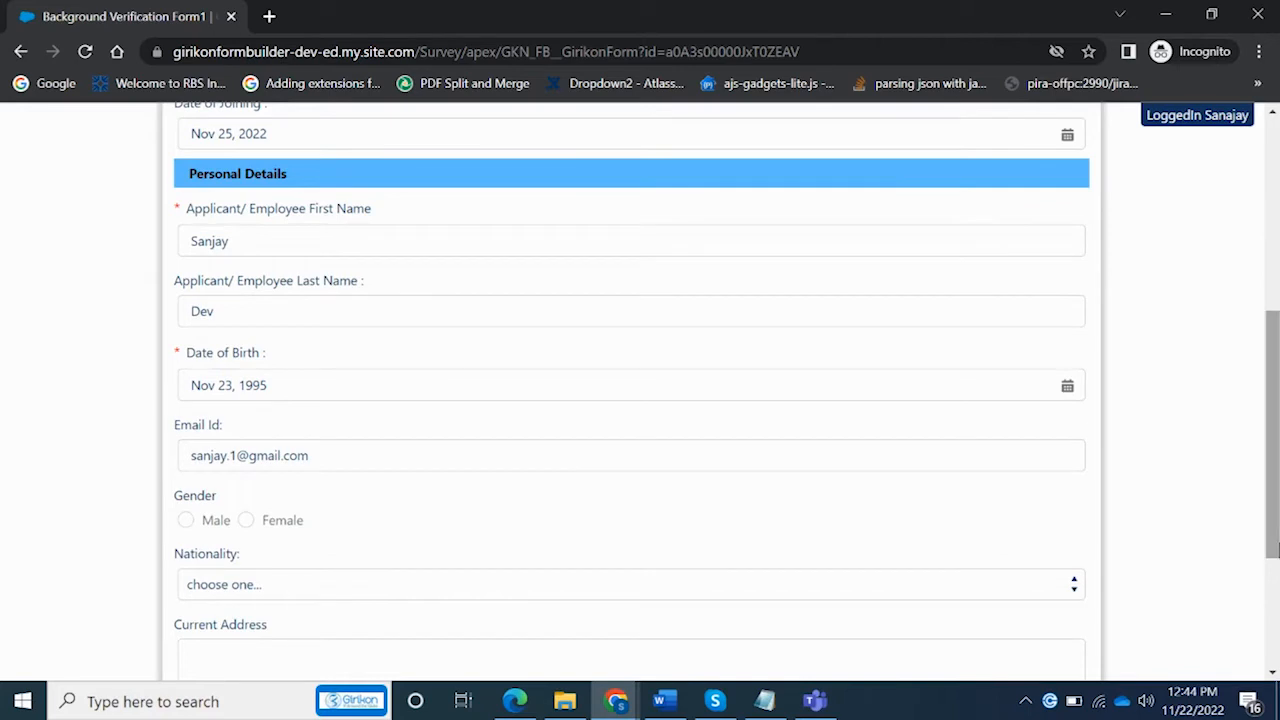
{"action": "left_click", "coordinate": [186, 521]}
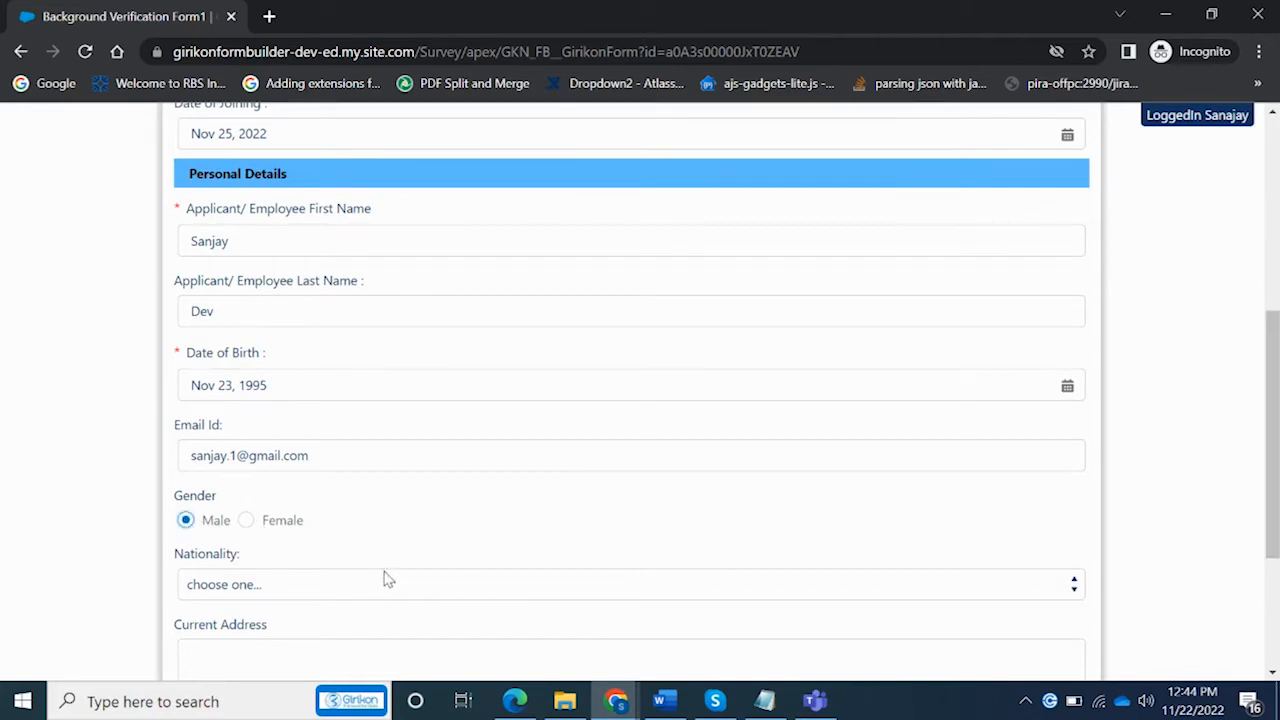
{"action": "left_click", "coordinate": [418, 590]}
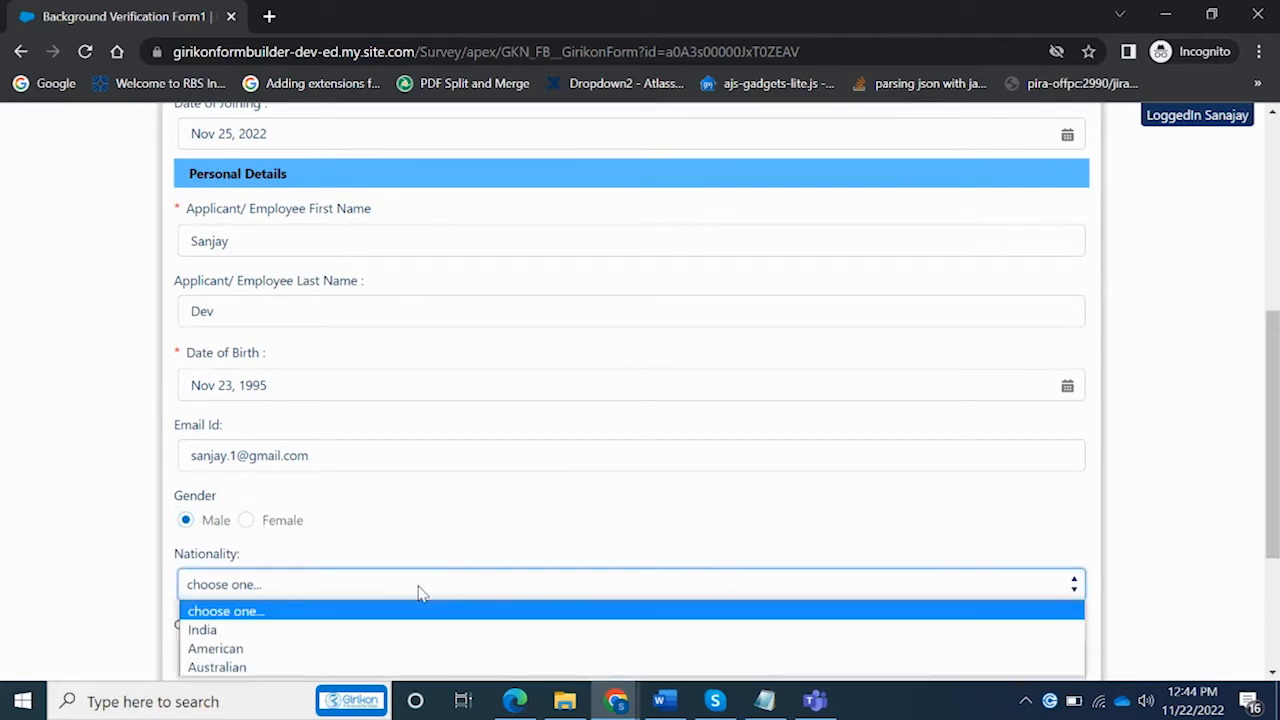
{"action": "left_click", "coordinate": [234, 632]}
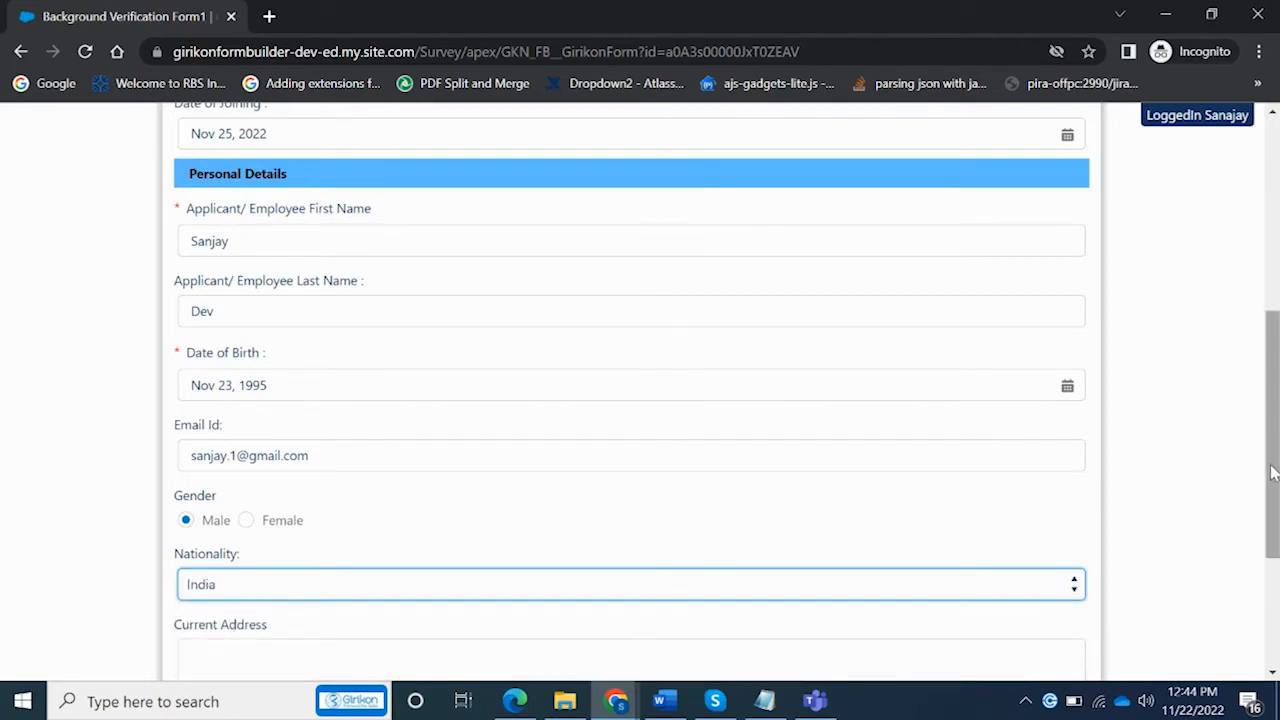
Enter the current address, select Single as marital status, and continue to the next page
{"action": "scroll", "coordinate": [1260, 460], "scroll_direction": "down", "scroll_amount": 3}
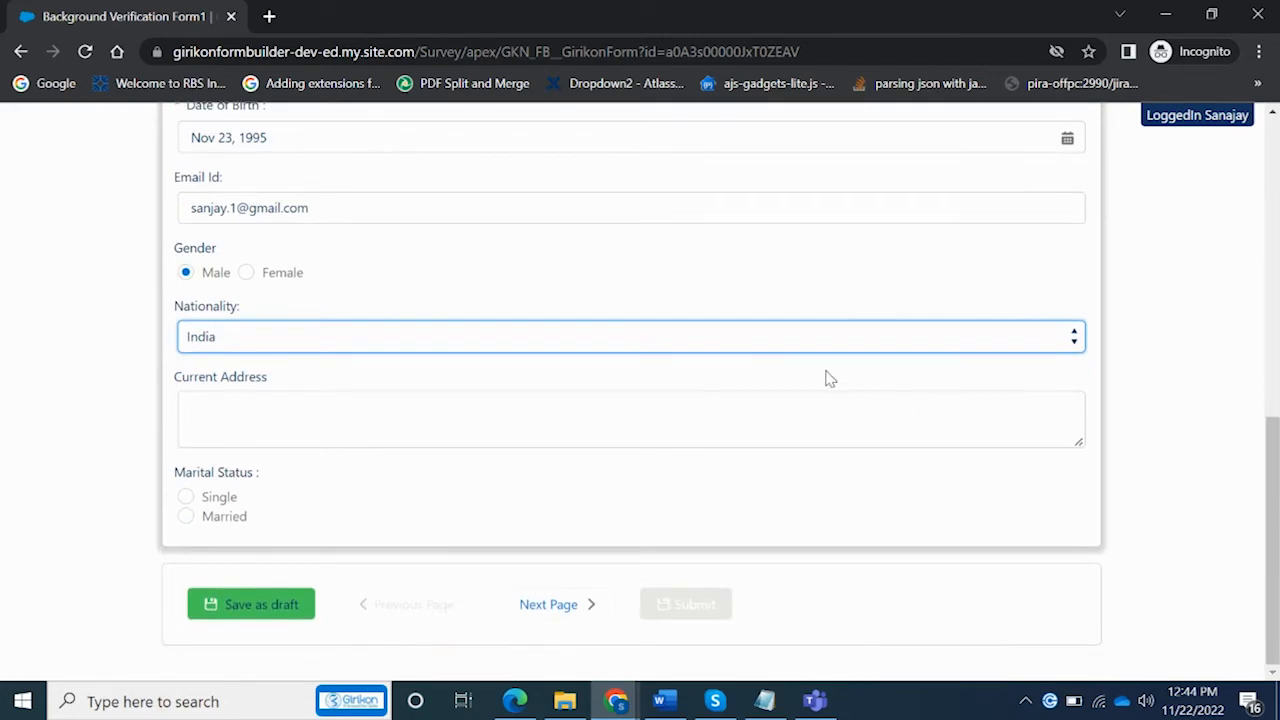
{"action": "left_click", "coordinate": [684, 430]}
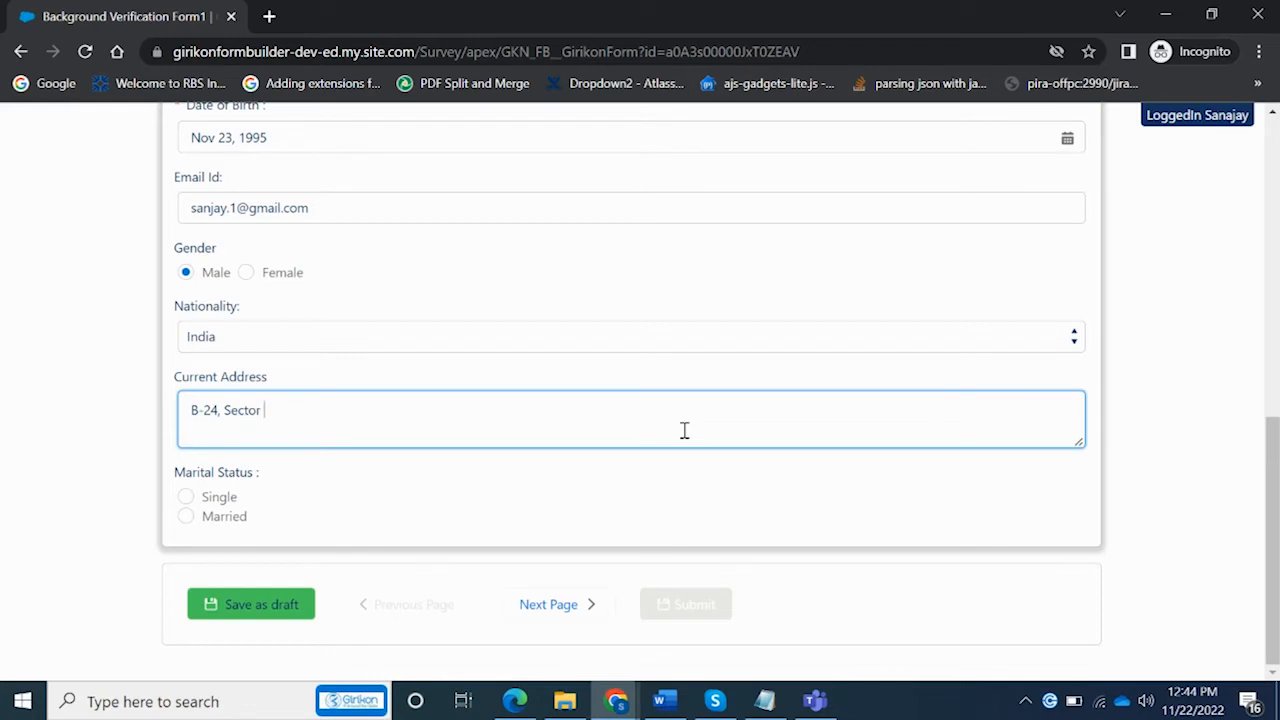
{"action": "type", "text": "noida, up -201301"}
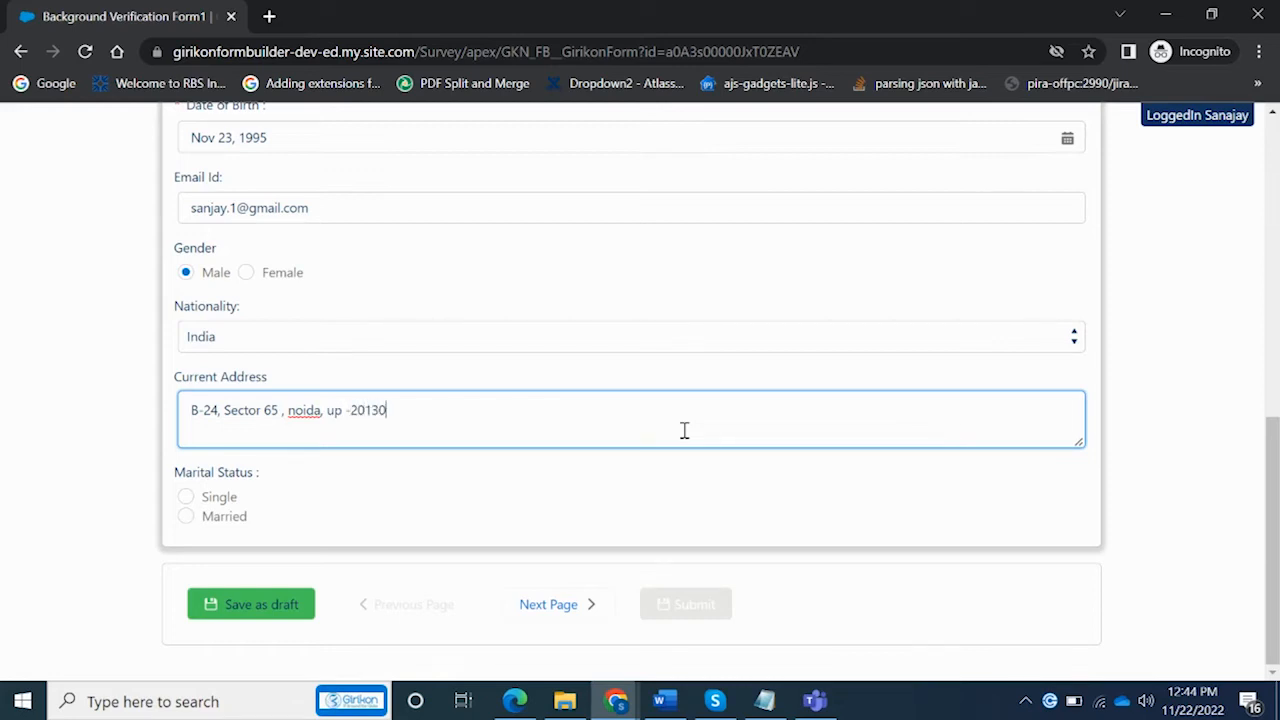
{"action": "left_click", "coordinate": [186, 499]}
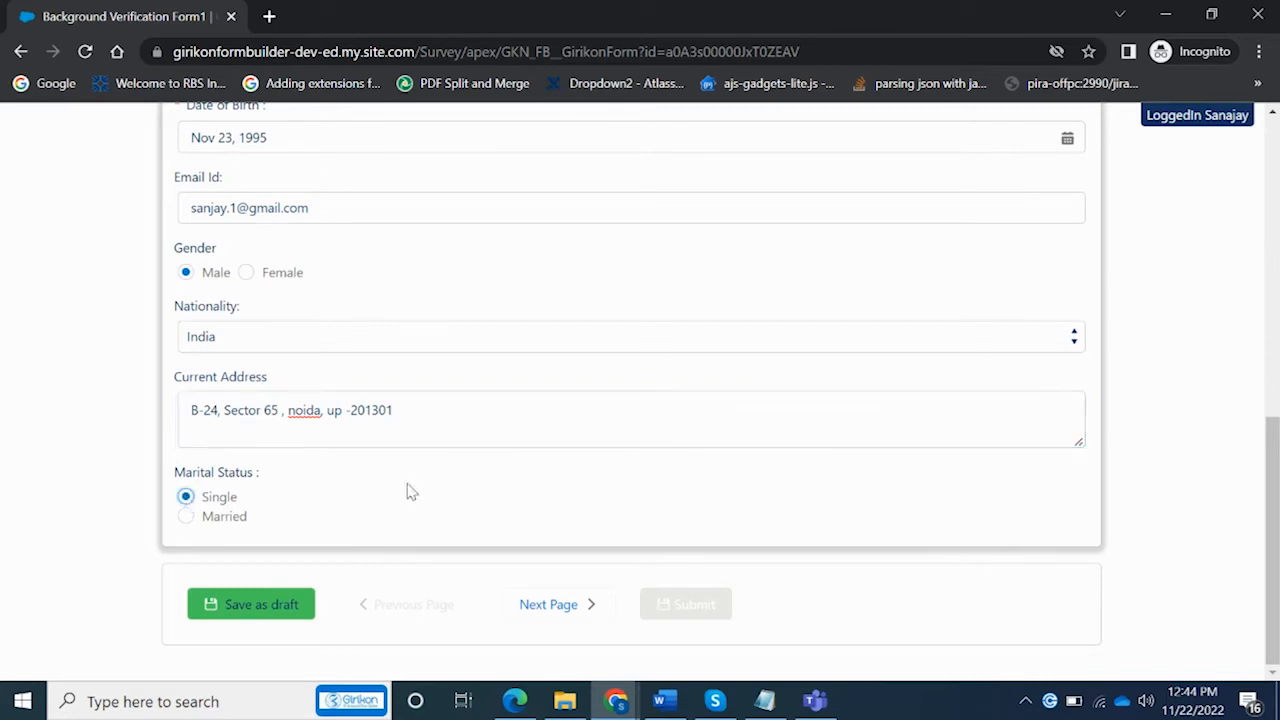
{"action": "left_click", "coordinate": [549, 606]}
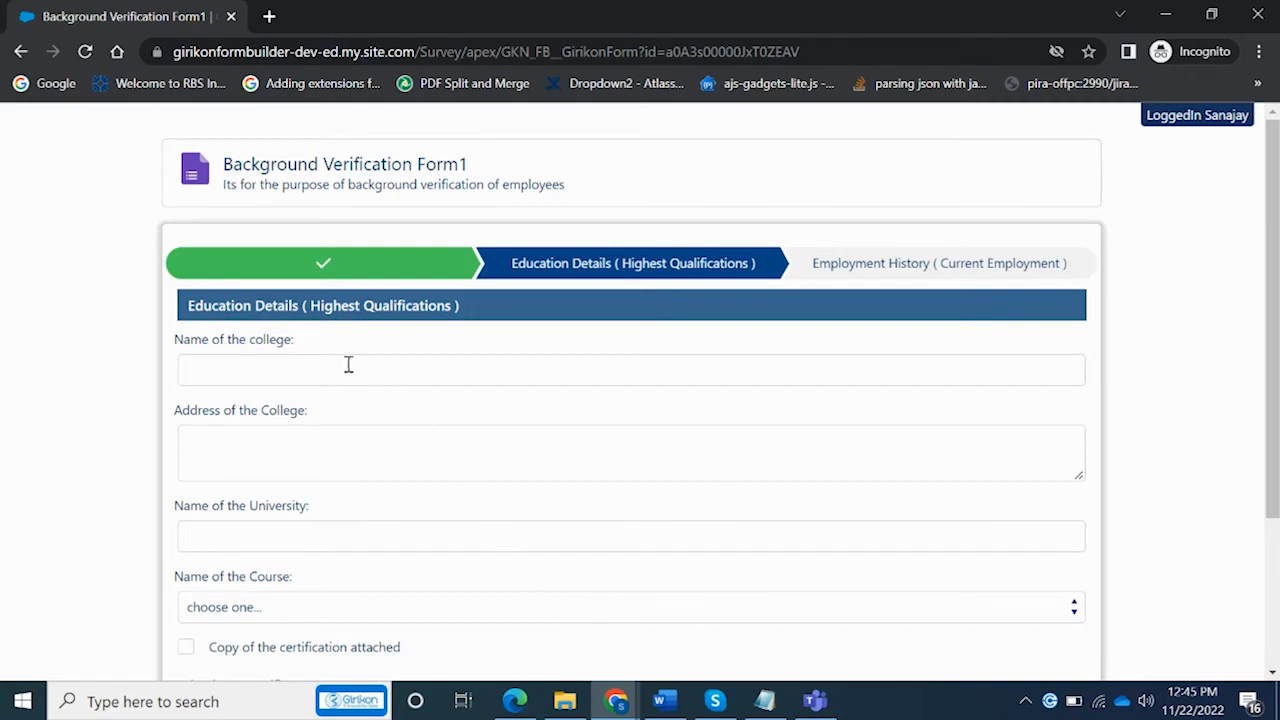
Enter college St. Jhons College, address North Campust, and university JNU
{"action": "left_click_drag", "start_coordinate": [1273, 372], "coordinate": [1250, 445]}
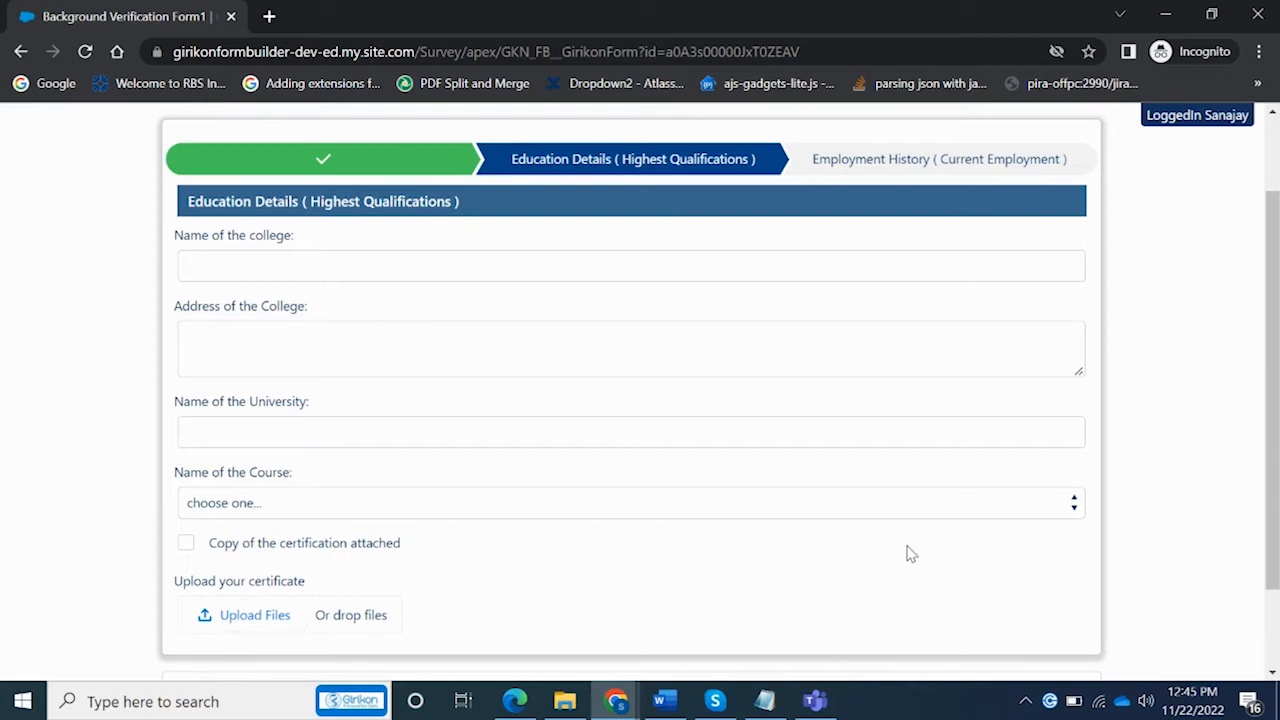
{"action": "left_click", "coordinate": [255, 264]}
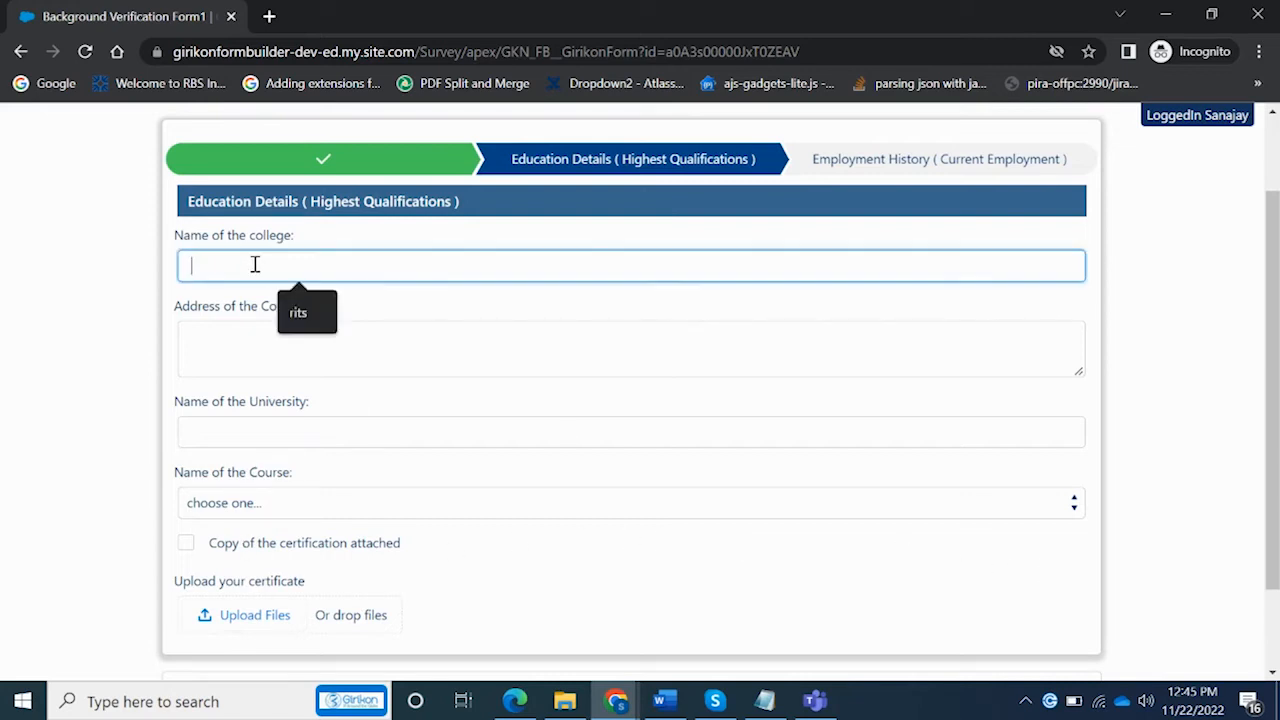
{"action": "type", "text": "St. Jhons College"}
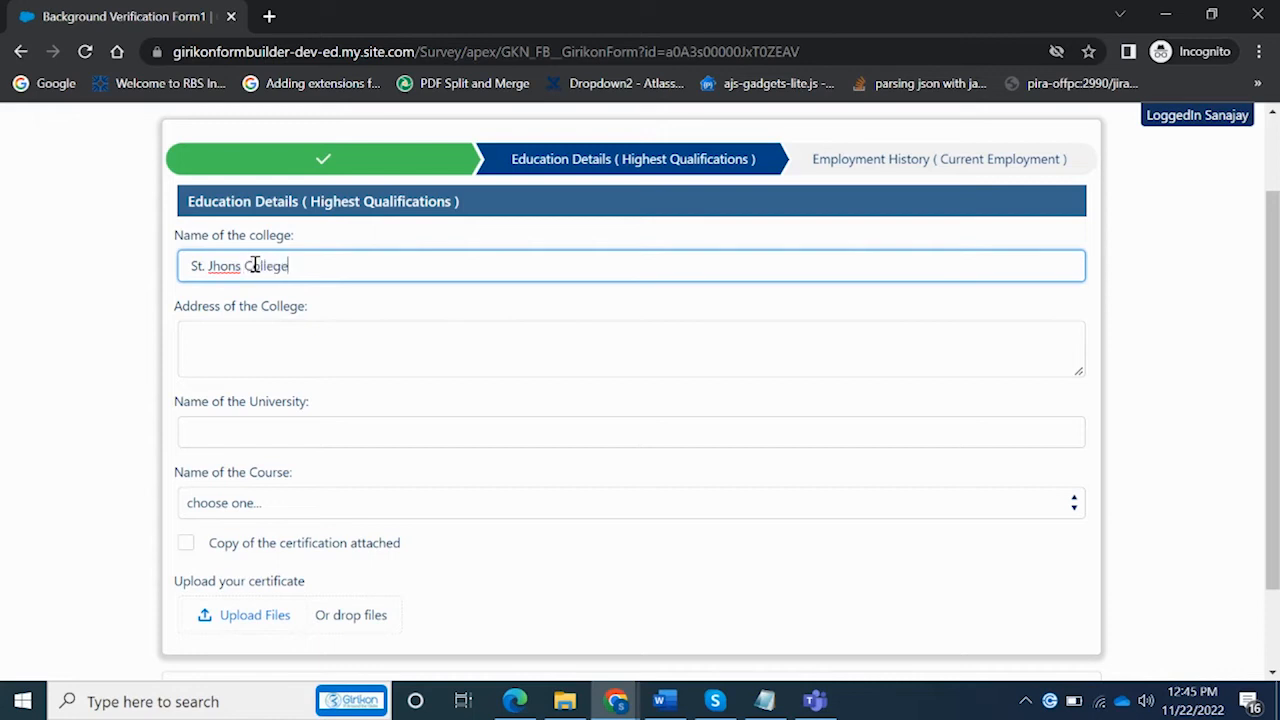
{"action": "left_click", "coordinate": [272, 356]}
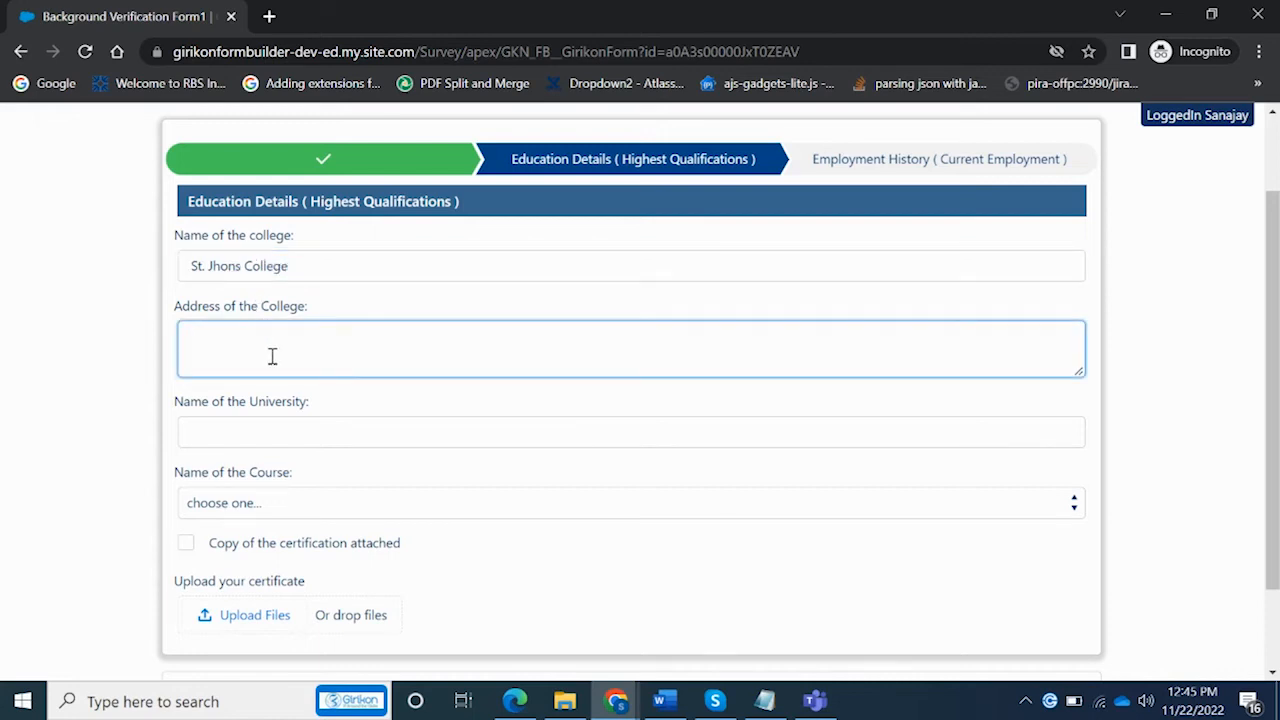
{"action": "type", "text": "North Campust , Delhi"}
{"action": "left_click", "coordinate": [284, 436]}
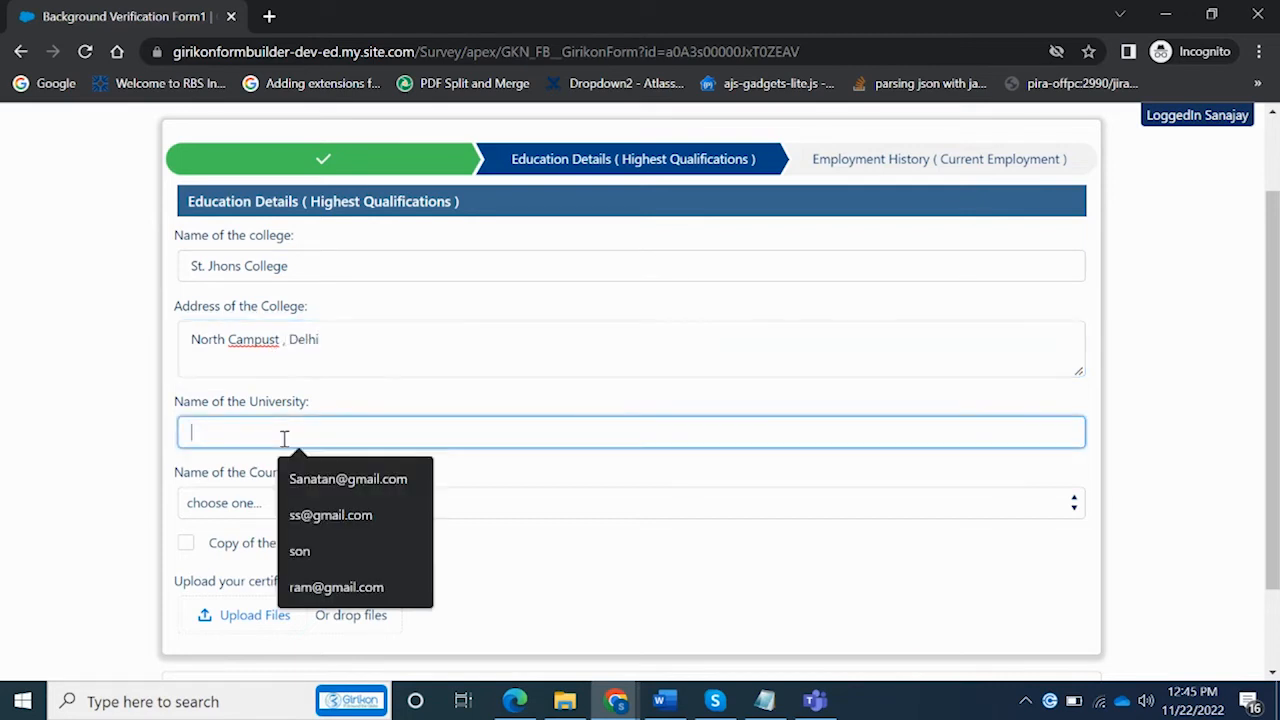
{"action": "type", "text": "JNU"}
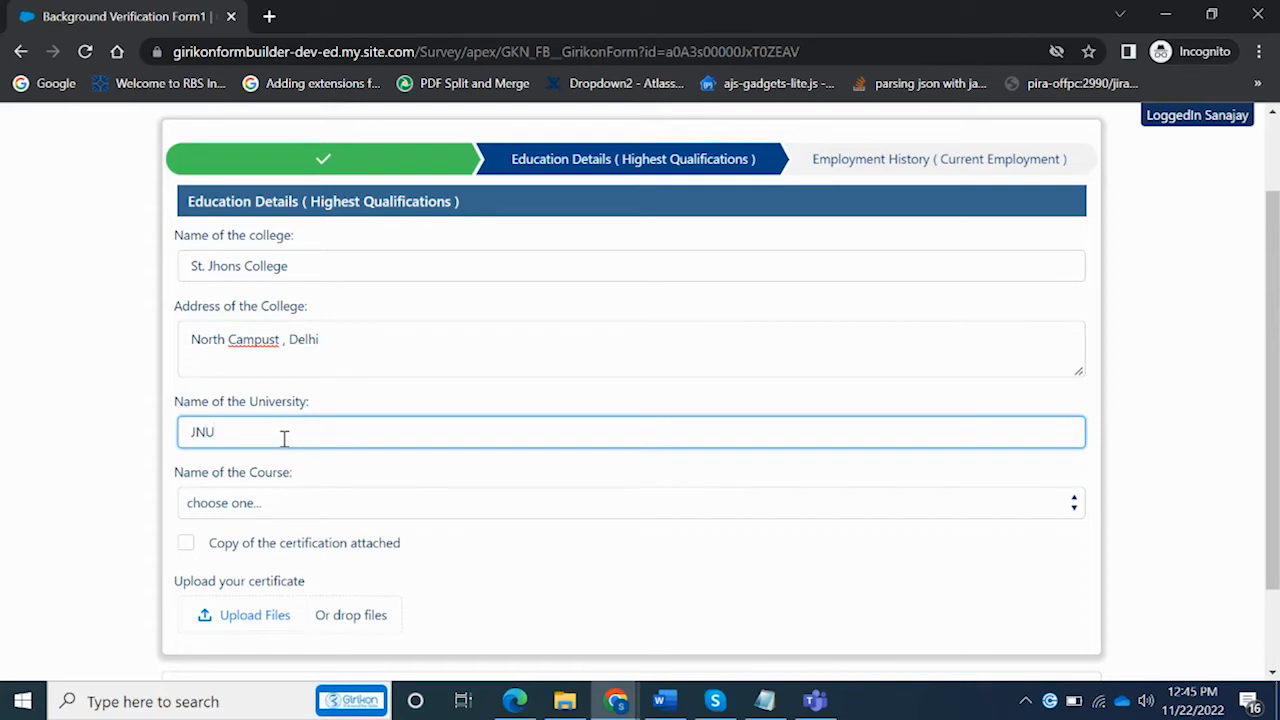
Set the course to Science with major Chemistry and mark the certification copy attached
{"action": "left_click", "coordinate": [585, 509]}
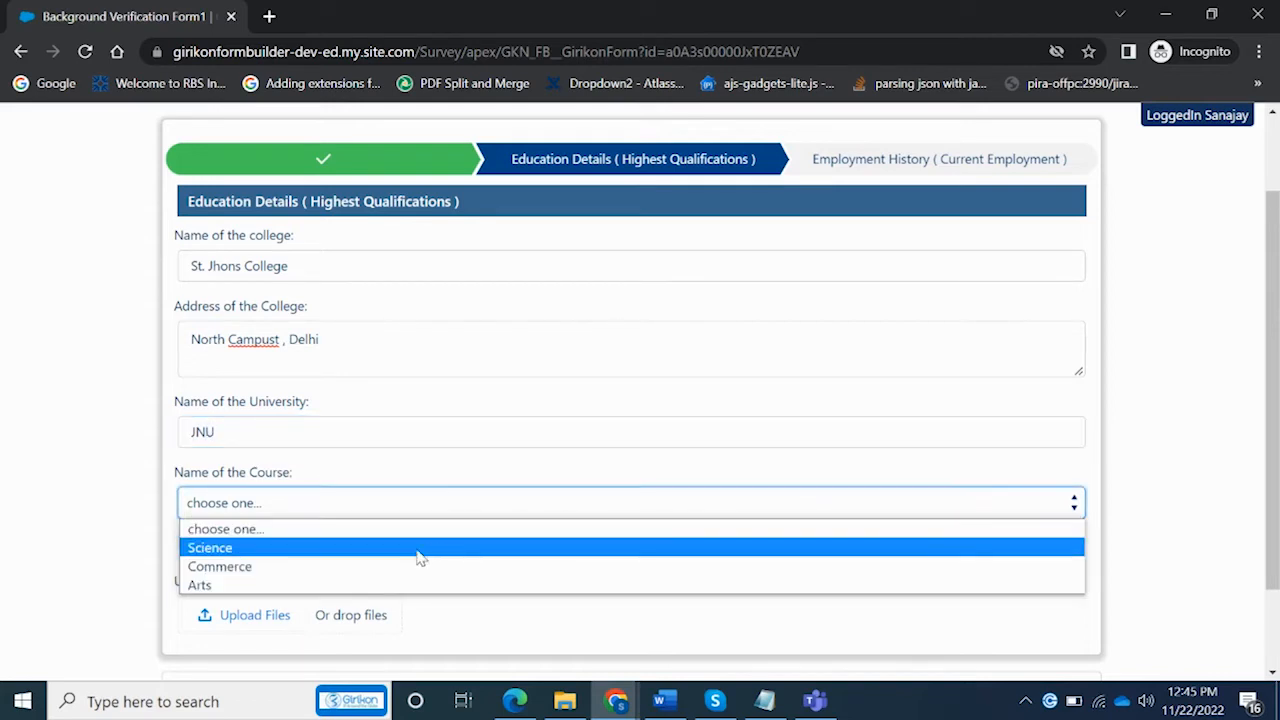
{"action": "left_click", "coordinate": [385, 553]}
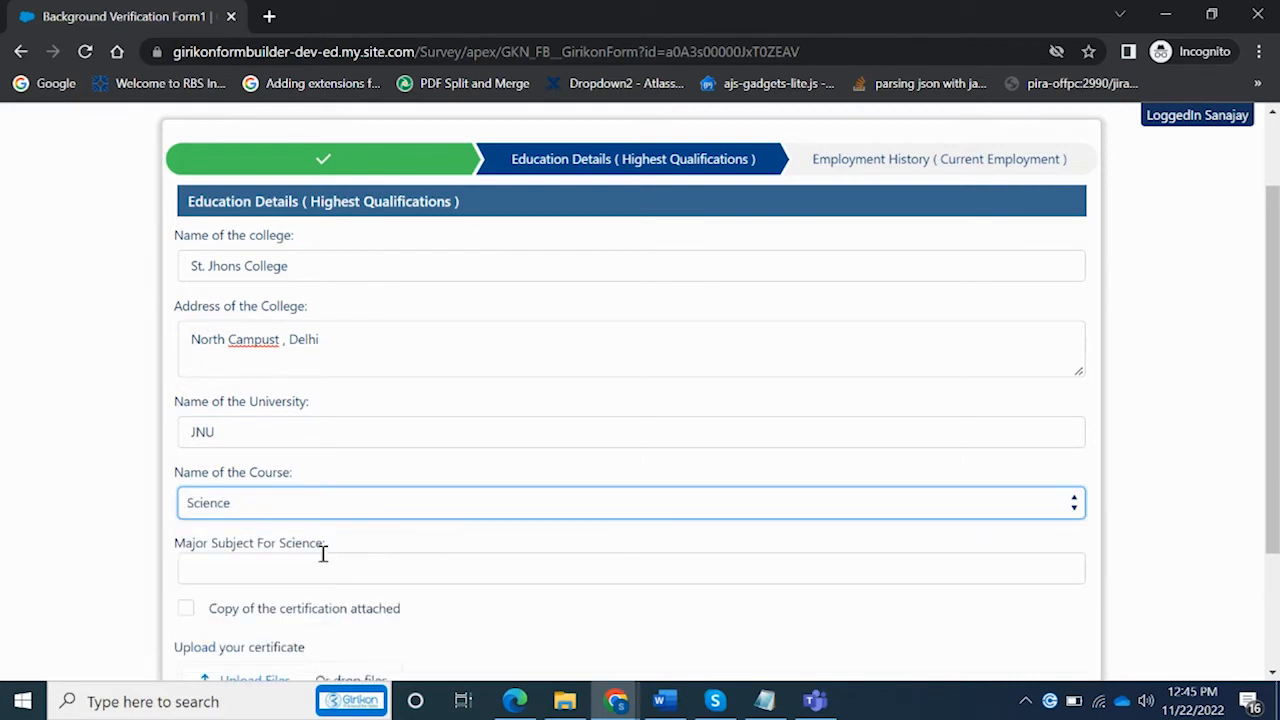
{"action": "left_click", "coordinate": [545, 508]}
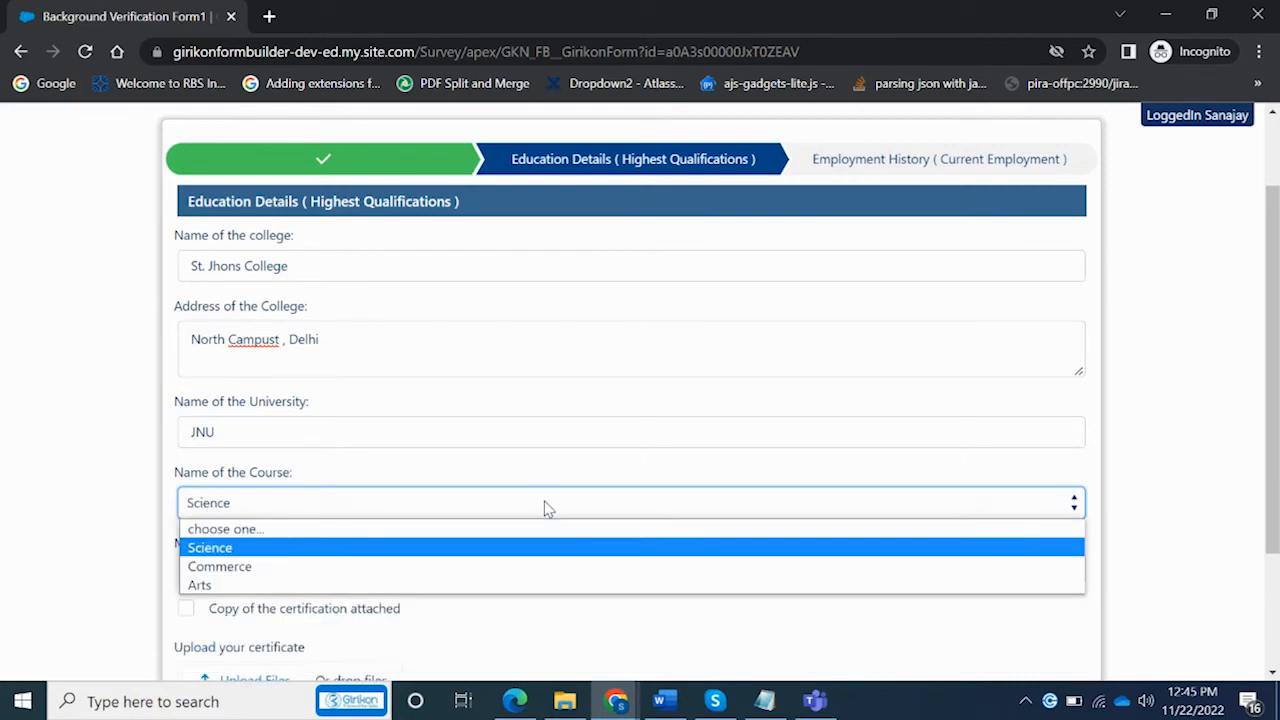
{"action": "left_click", "coordinate": [285, 568]}
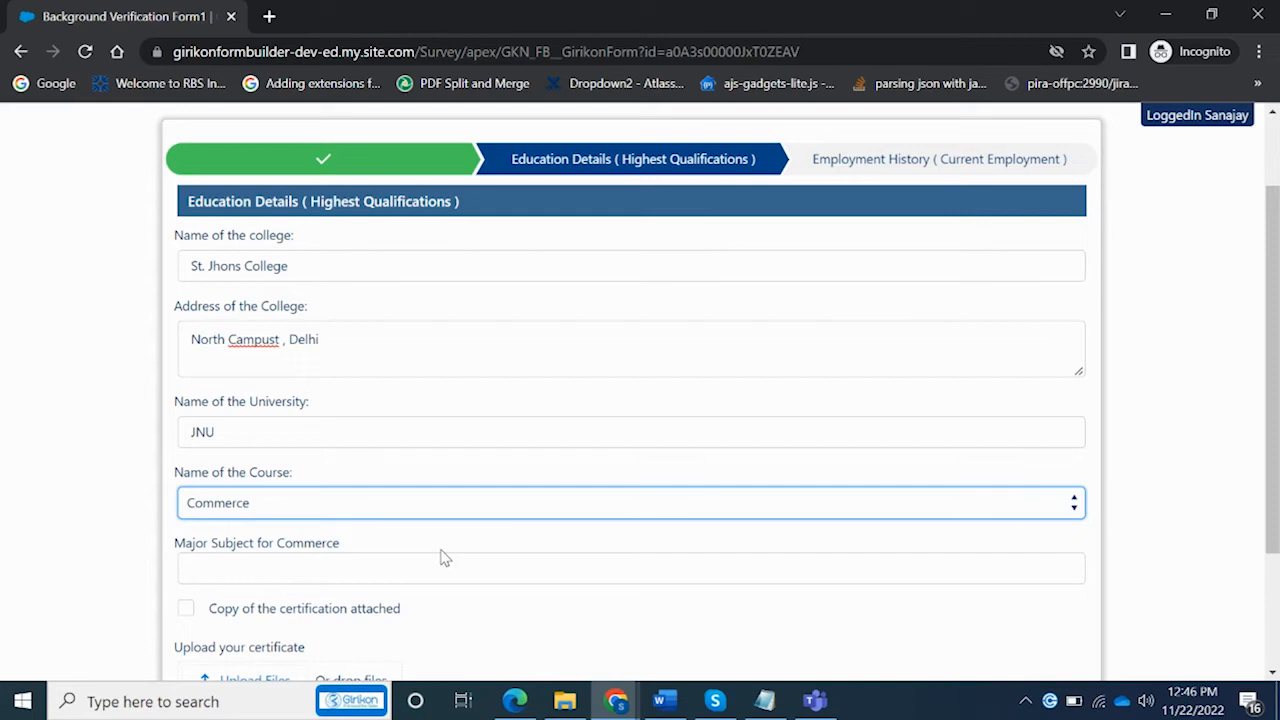
{"action": "left_click", "coordinate": [444, 506]}
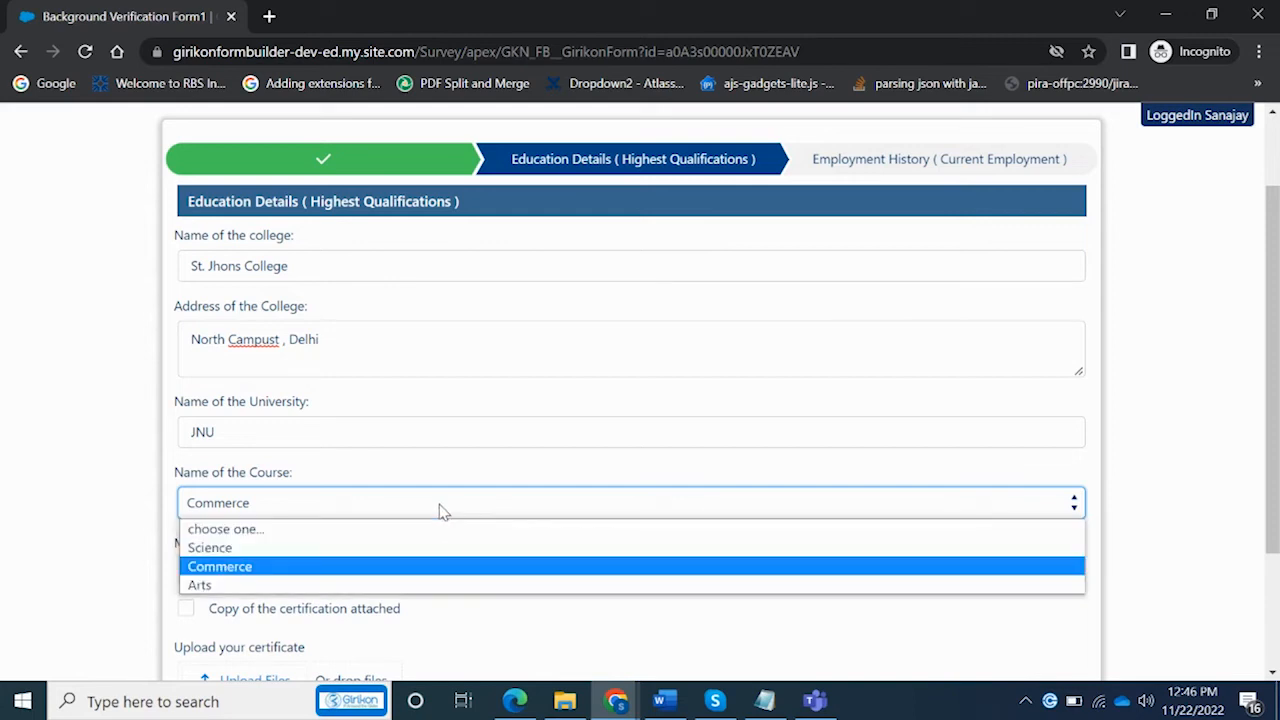
{"action": "left_click", "coordinate": [332, 552]}
{"action": "left_click", "coordinate": [327, 572]}
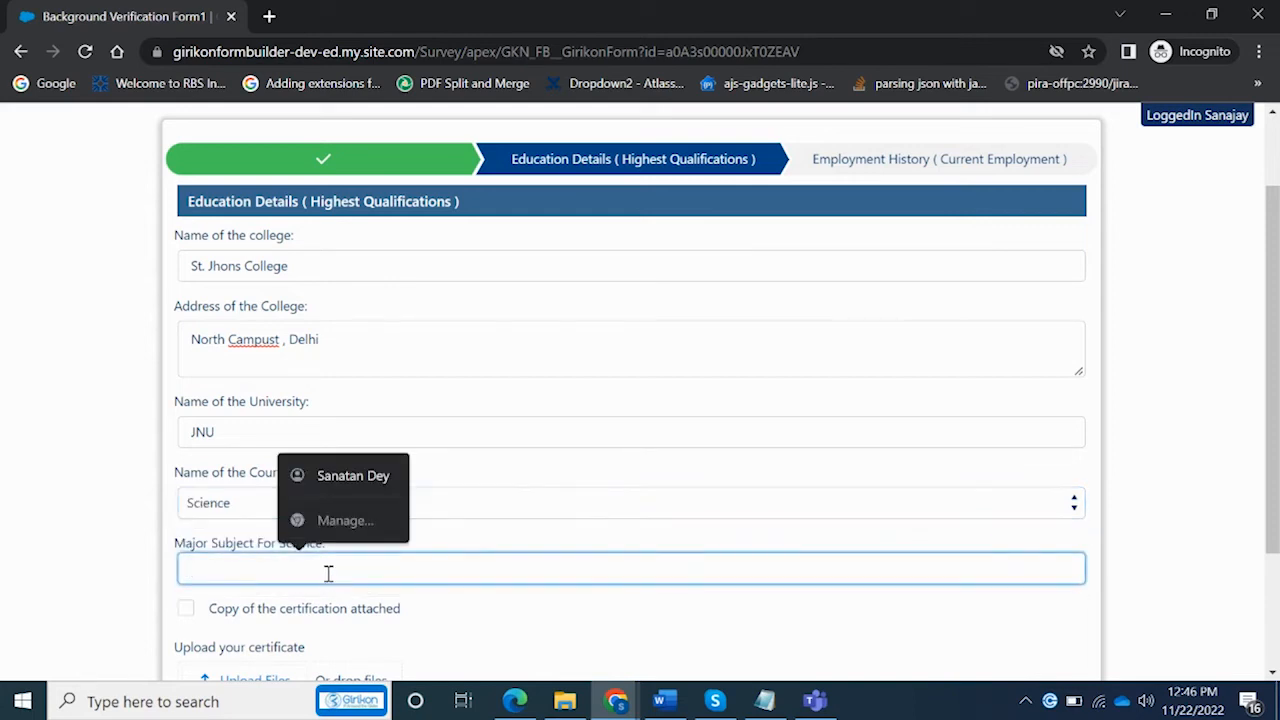
{"action": "type", "text": "Chemistry"}
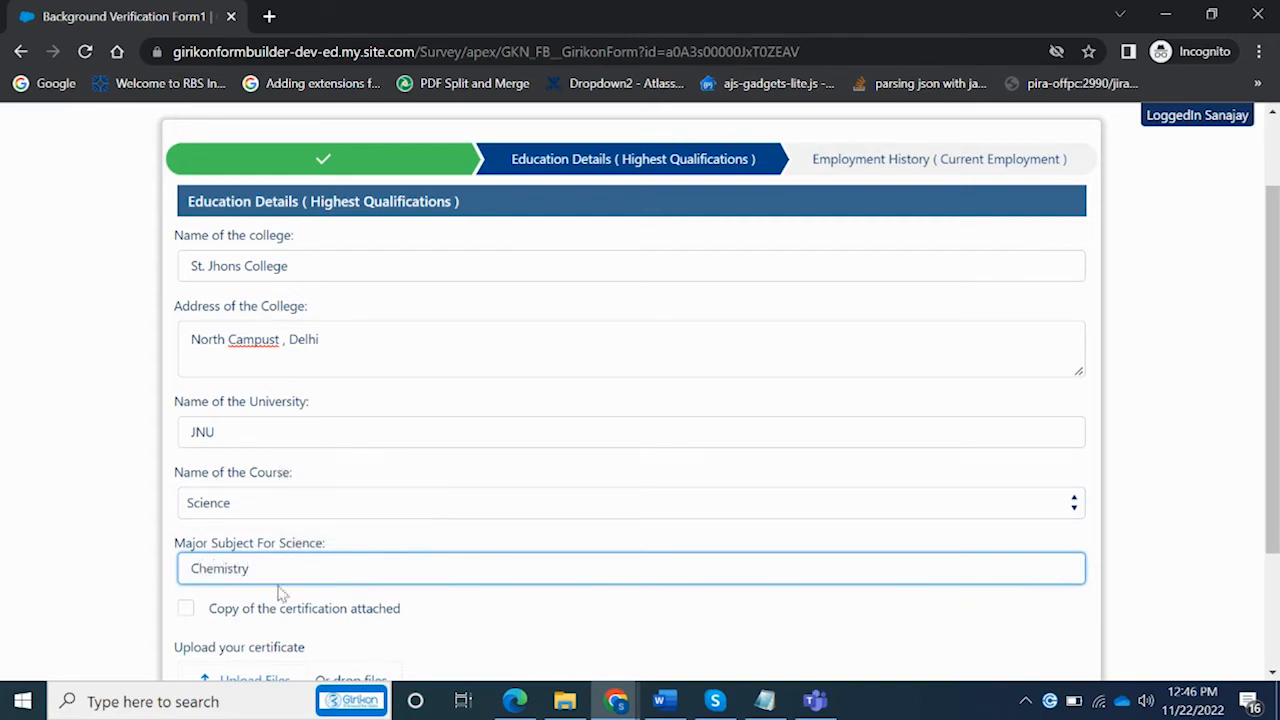
{"action": "left_click", "coordinate": [187, 610]}
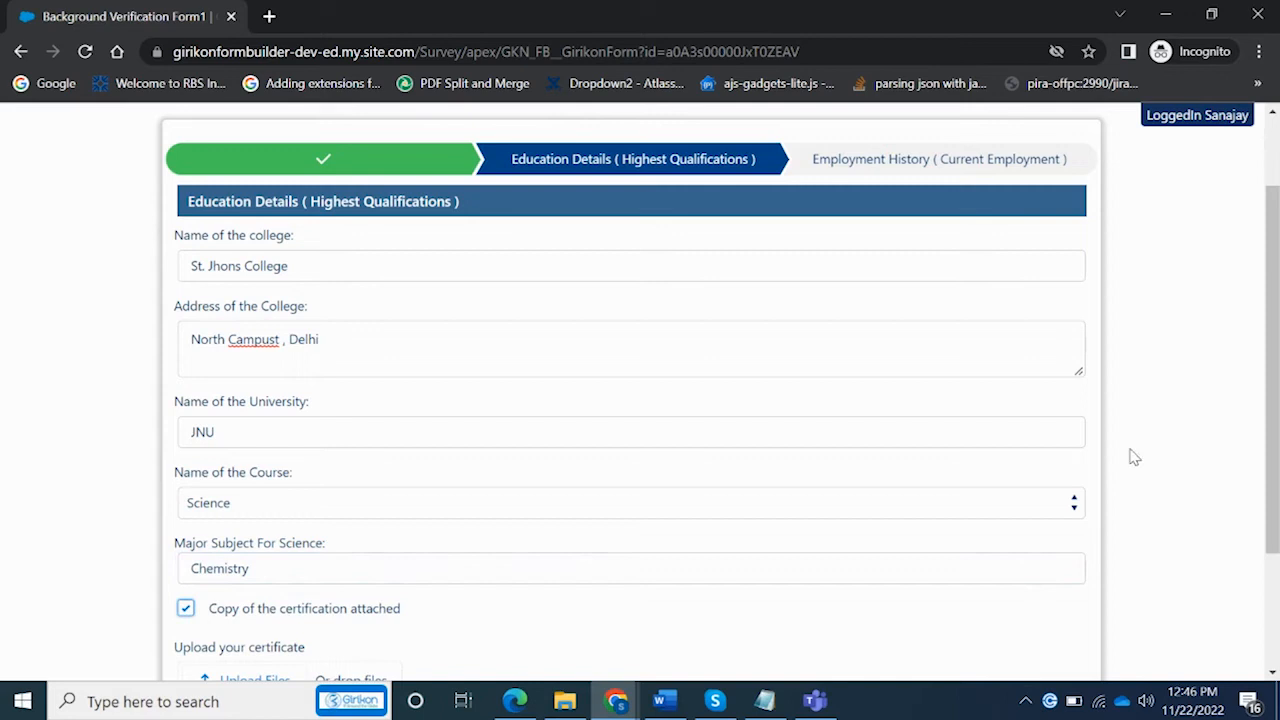
Upload the certificate PDF from Downloads
{"action": "left_click_drag", "start_coordinate": [1271, 457], "coordinate": [1266, 570]}
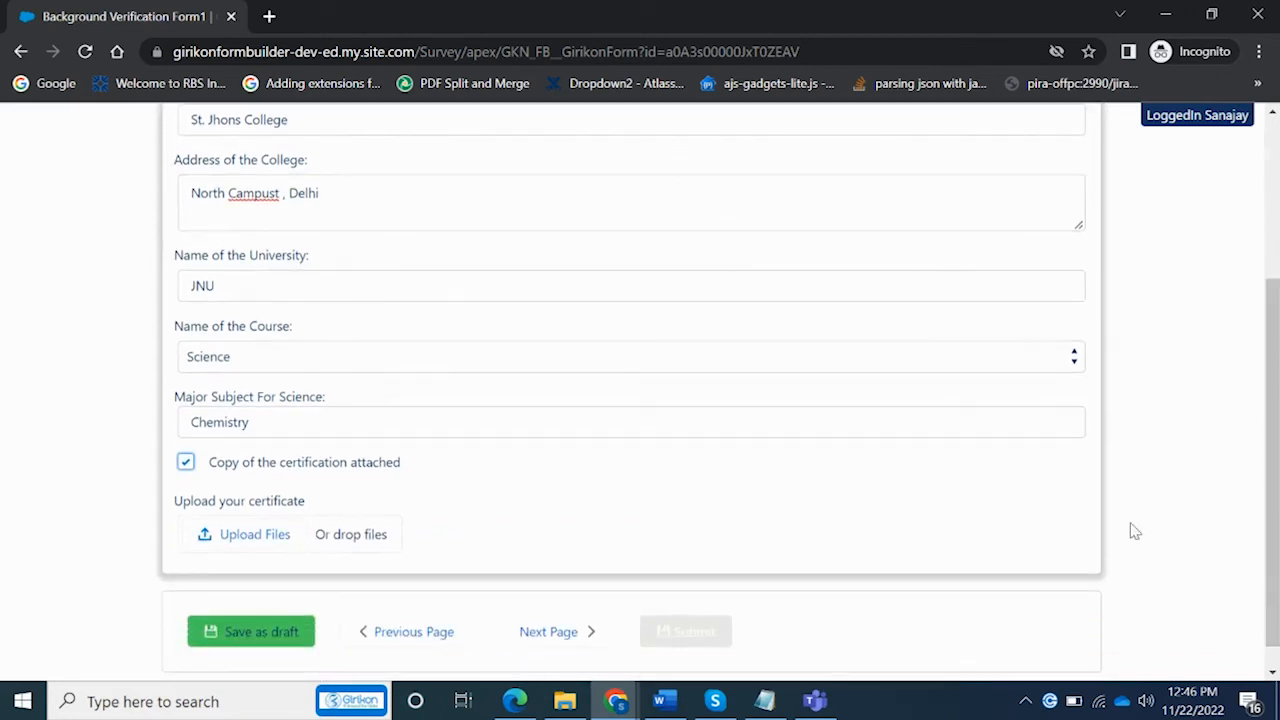
{"action": "left_click", "coordinate": [276, 538]}
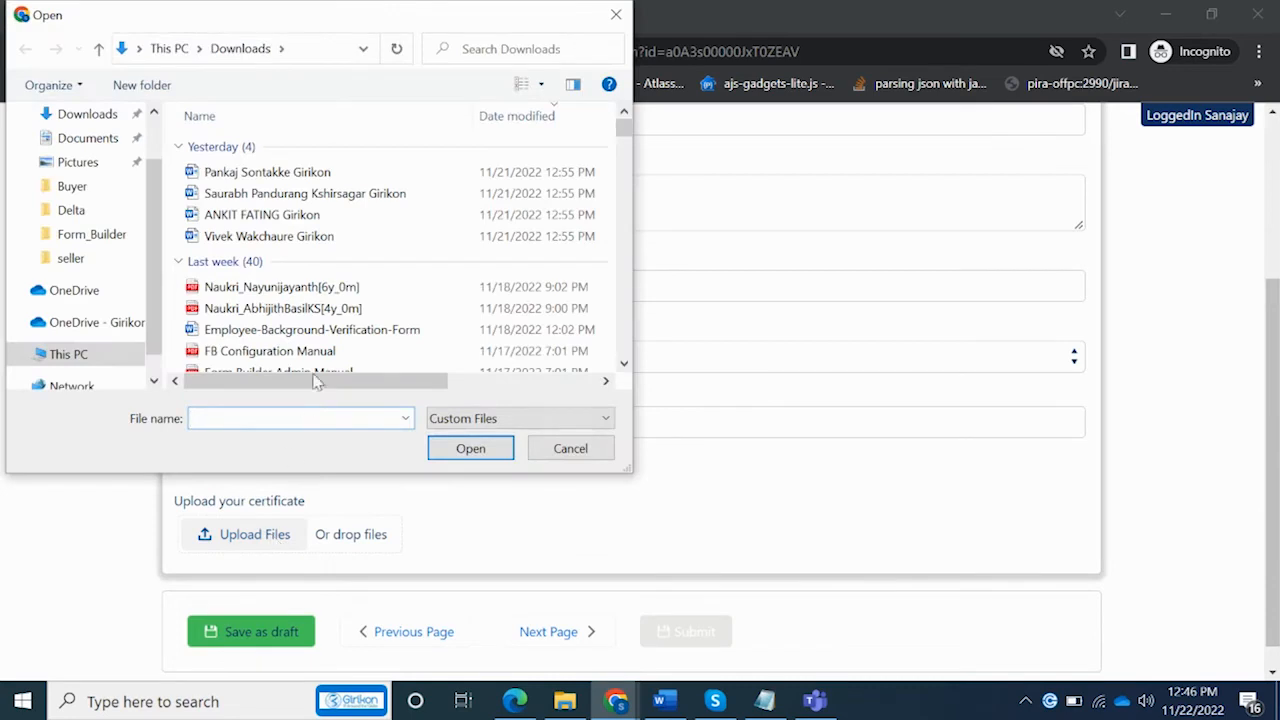
{"action": "left_click", "coordinate": [270, 288]}
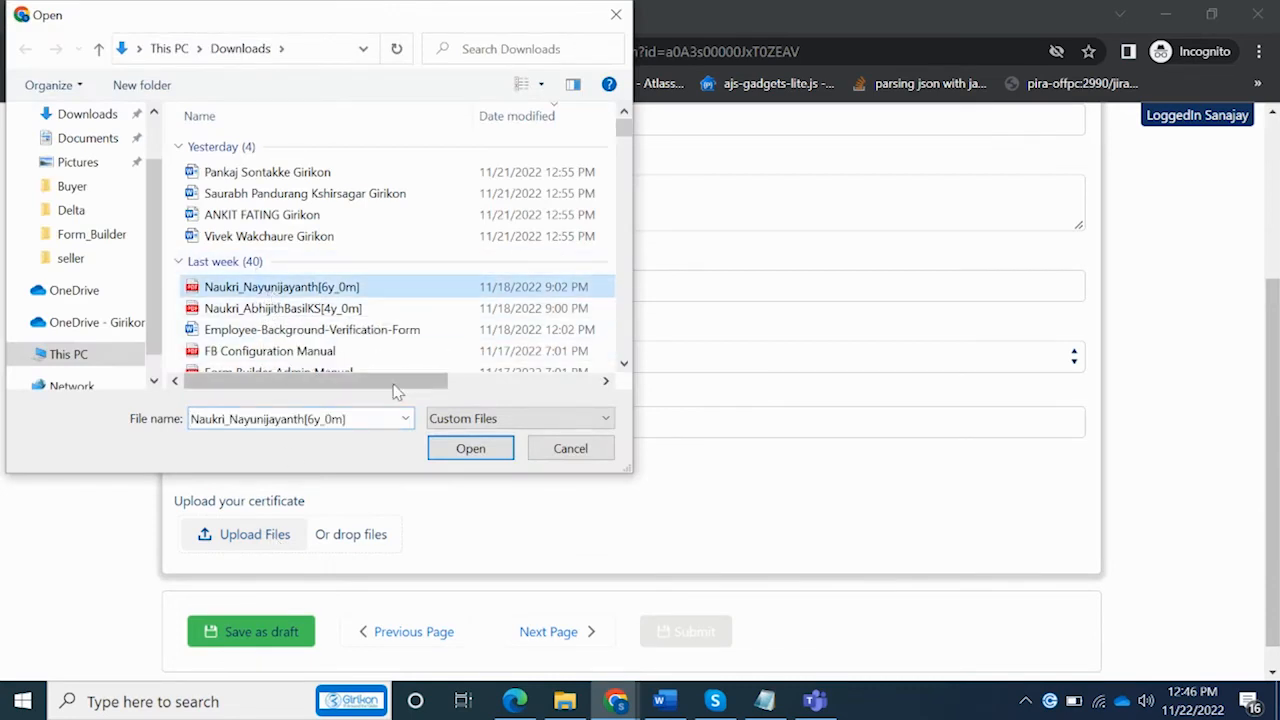
{"action": "left_click", "coordinate": [466, 448]}
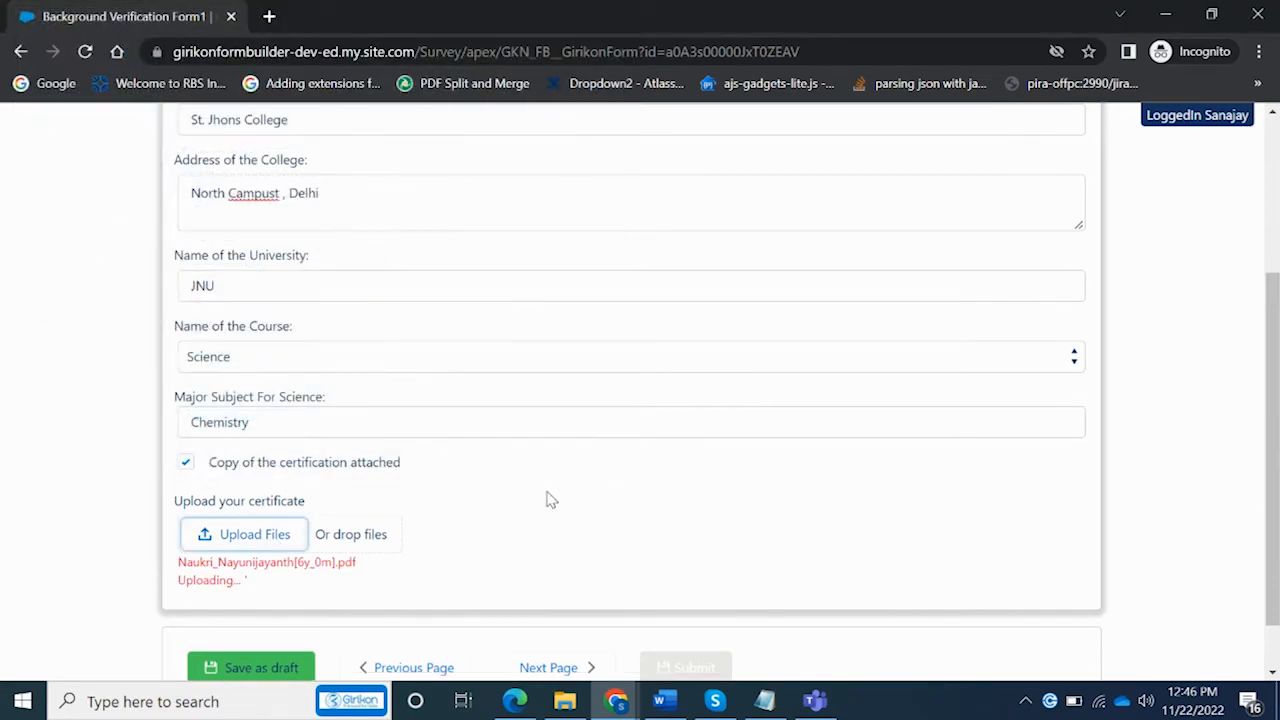
Correct the college address to North Campus, Delhi and advance to Employment History
{"action": "scroll", "coordinate": [1272, 433], "scroll_direction": "down", "scroll_amount": 1}
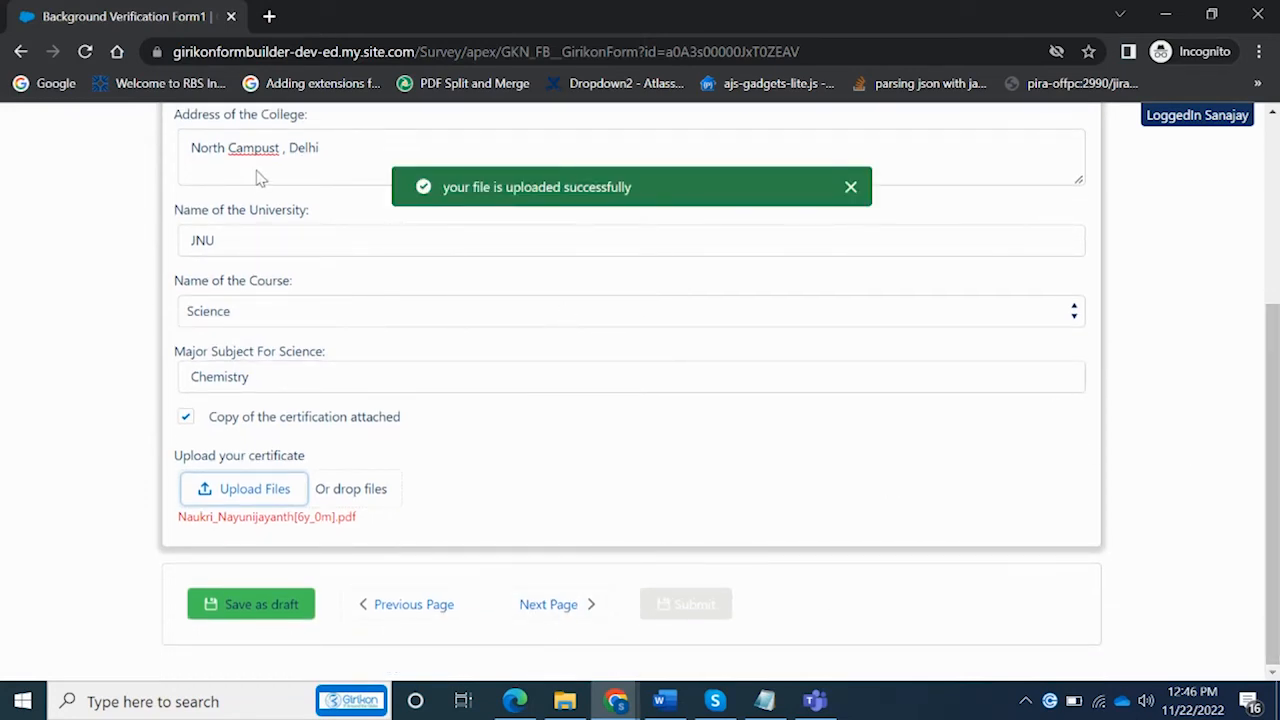
{"action": "left_click", "coordinate": [281, 148]}
{"action": "type", "text": ","}
{"action": "left_click", "coordinate": [752, 404]}
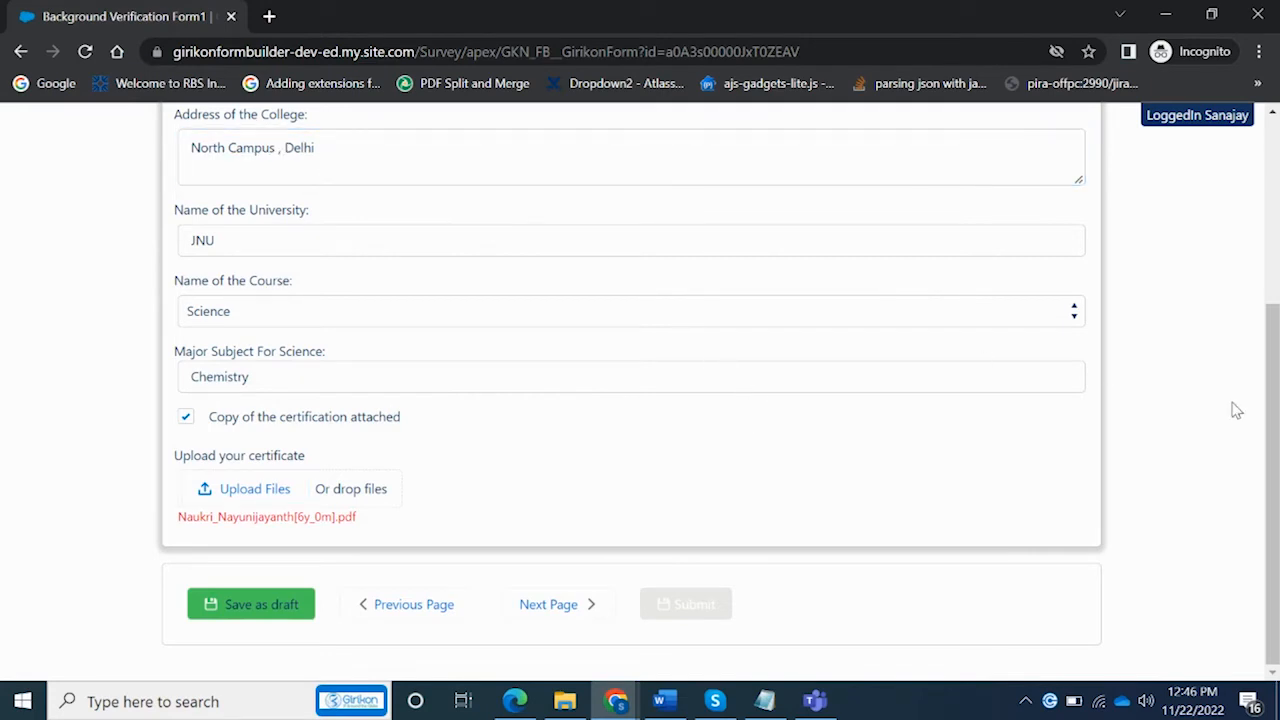
{"action": "left_click_drag", "start_coordinate": [1272, 440], "coordinate": [1249, 524]}
{"action": "left_click", "coordinate": [548, 612]}
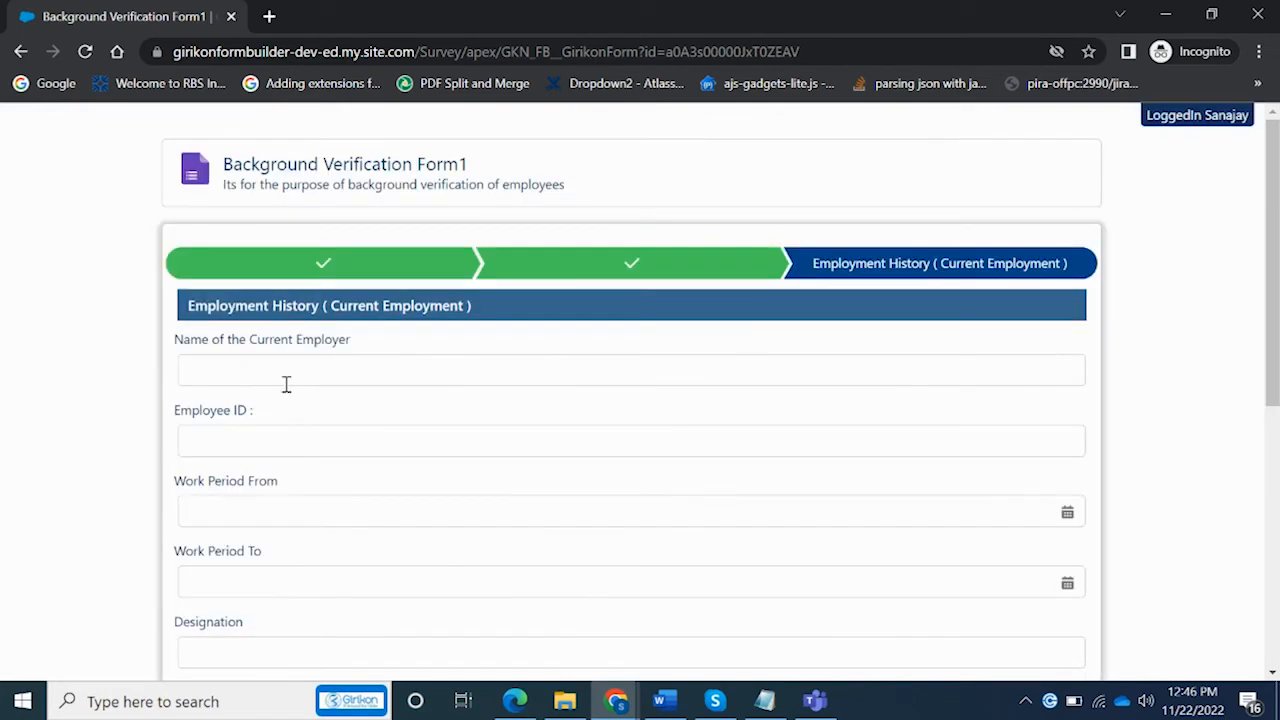
Enter agnicient as the current employer and fill in the employee ID
{"action": "left_click", "coordinate": [283, 369]}
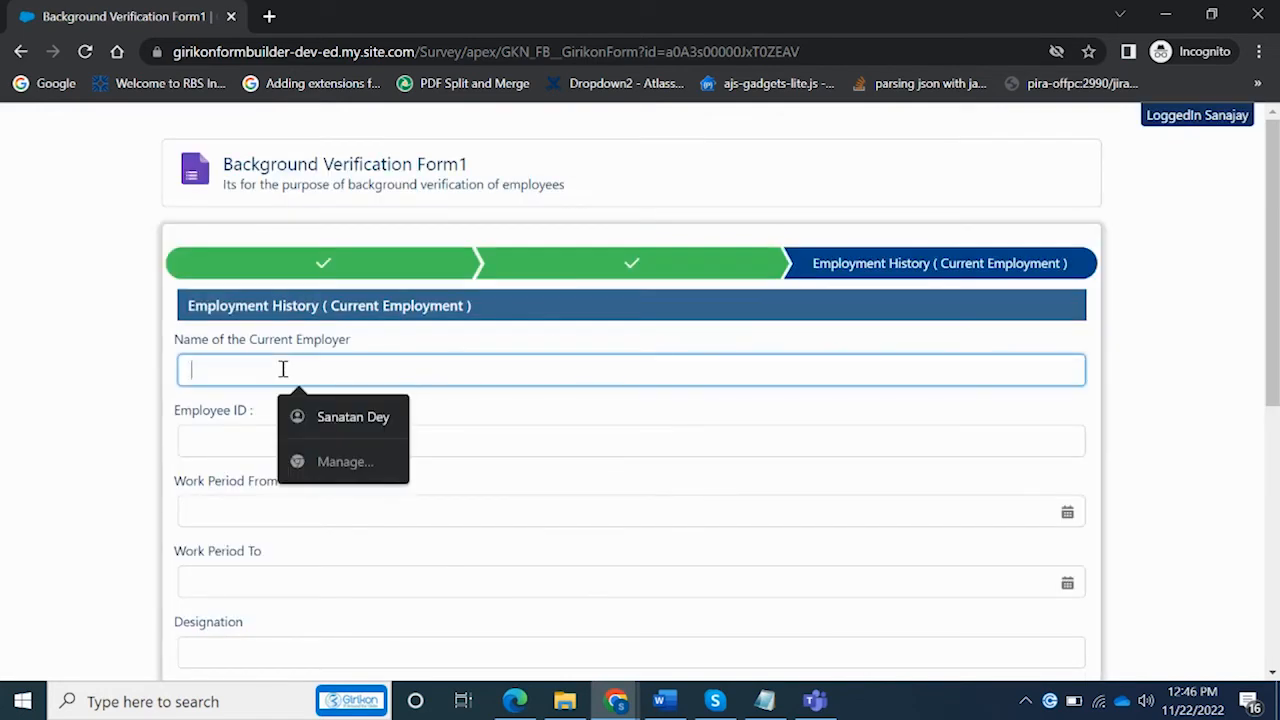
{"action": "type", "text": "agnicient"}
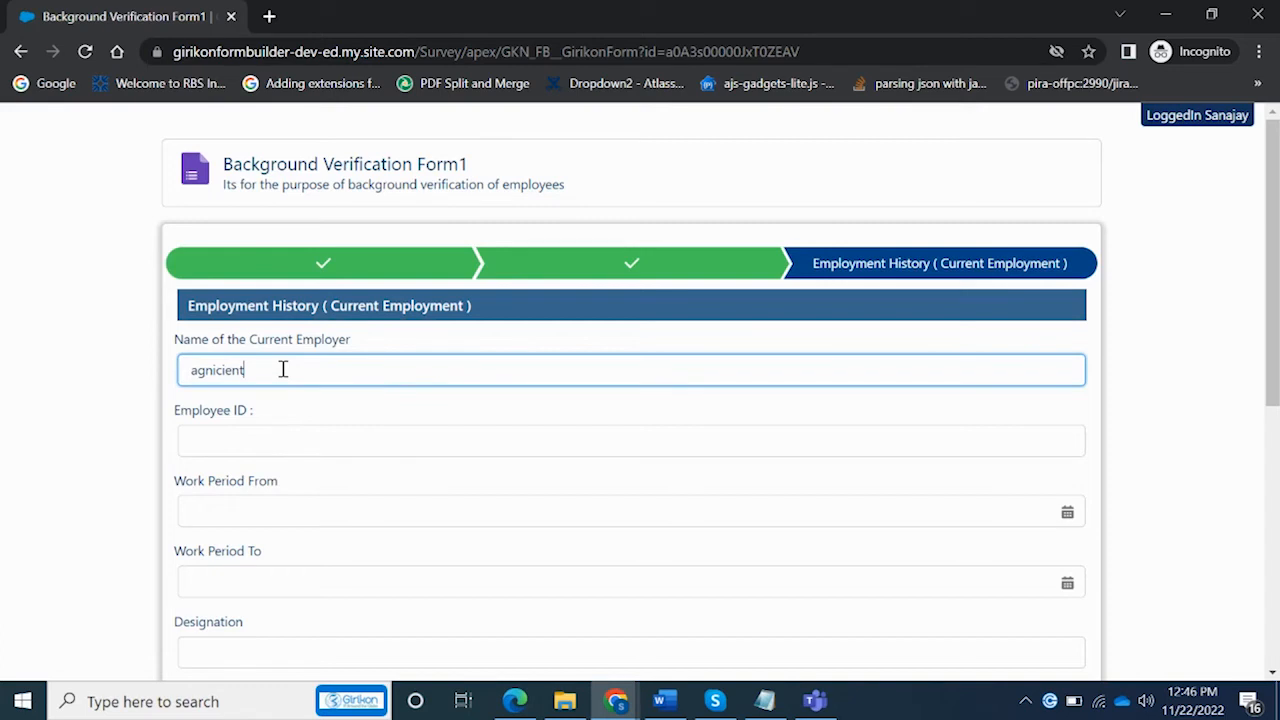
{"action": "left_click", "coordinate": [272, 443]}
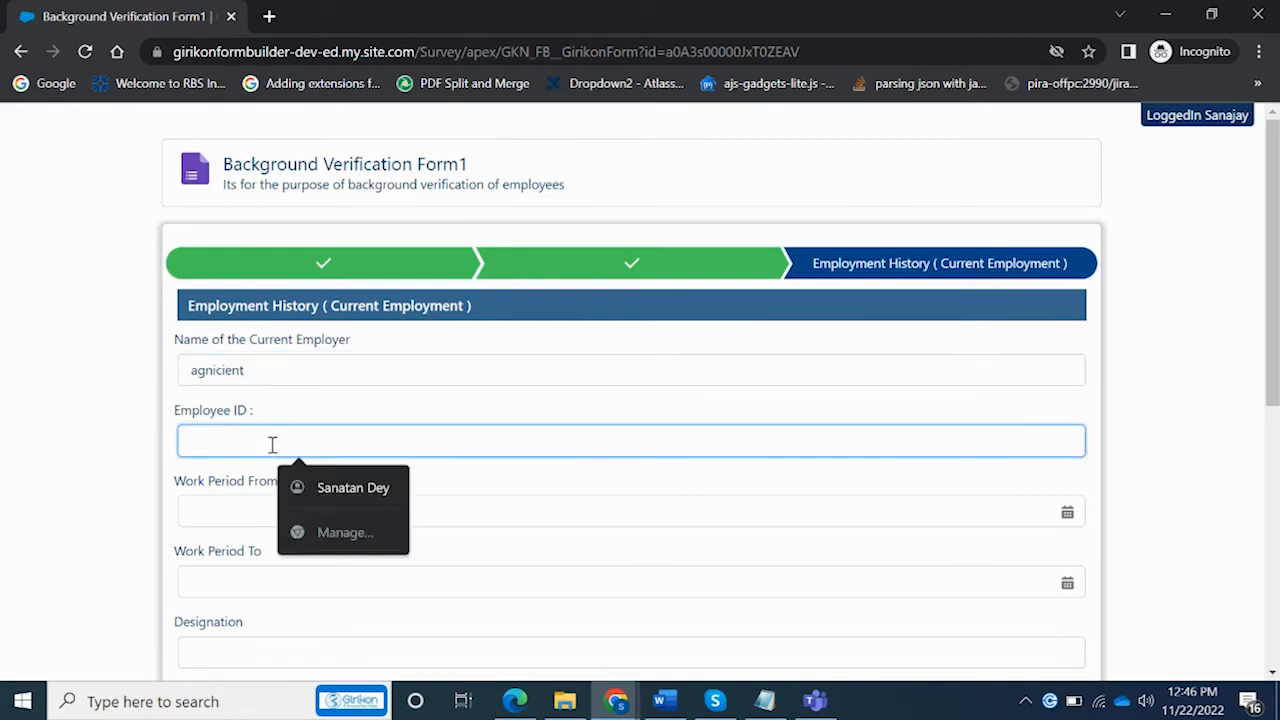
{"action": "type", "text": "E-00143"}
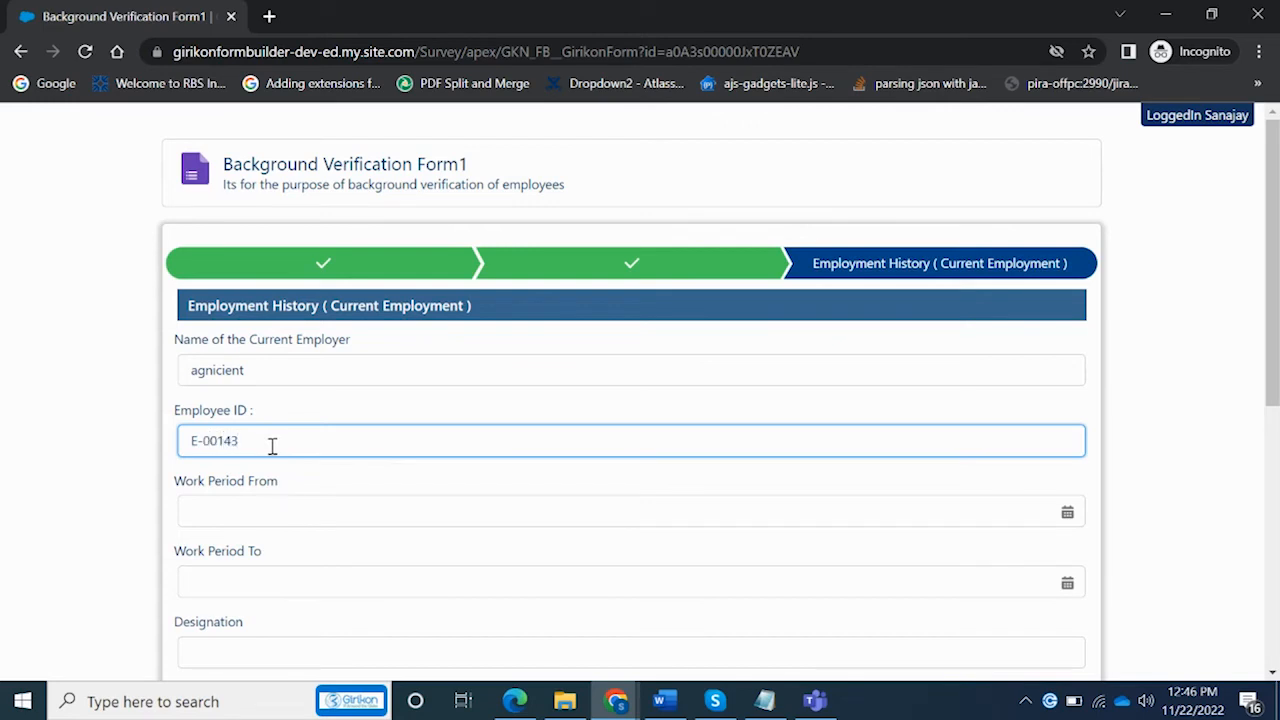
Set the work period from Nov 7, 2019 to Nov 18, 2022
{"action": "left_click", "coordinate": [302, 514]}
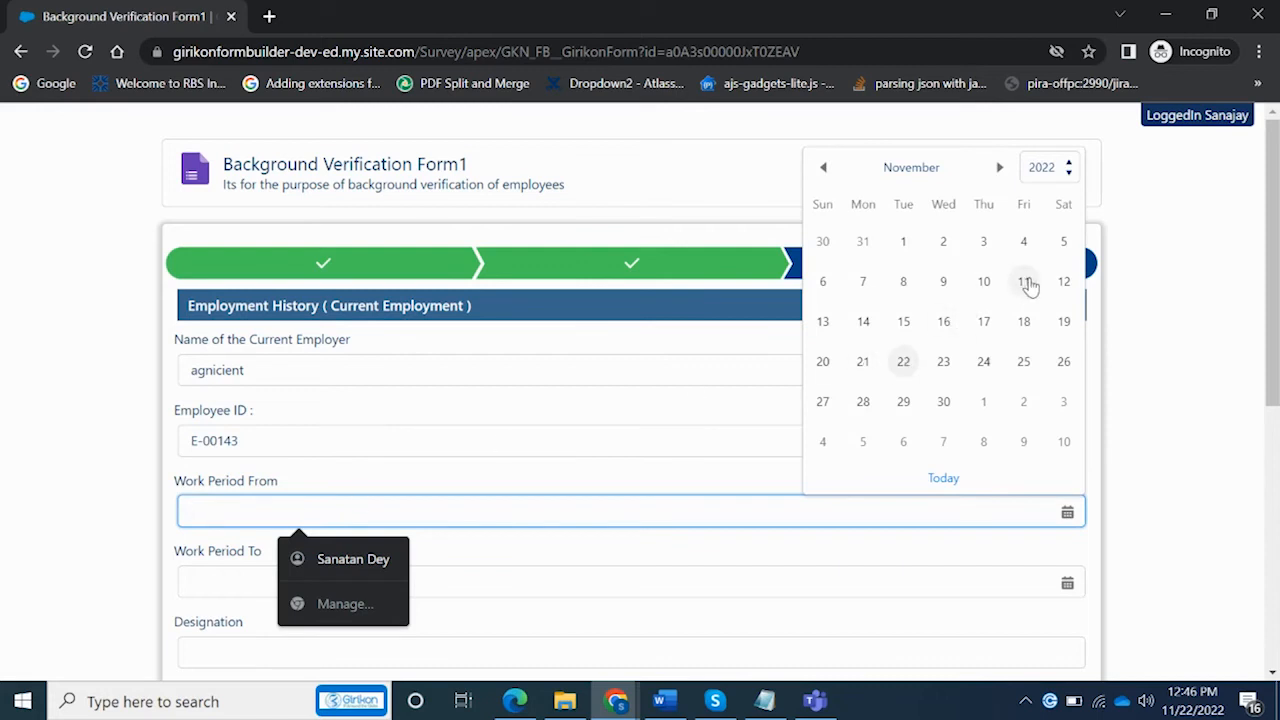
{"action": "left_click", "coordinate": [1046, 167]}
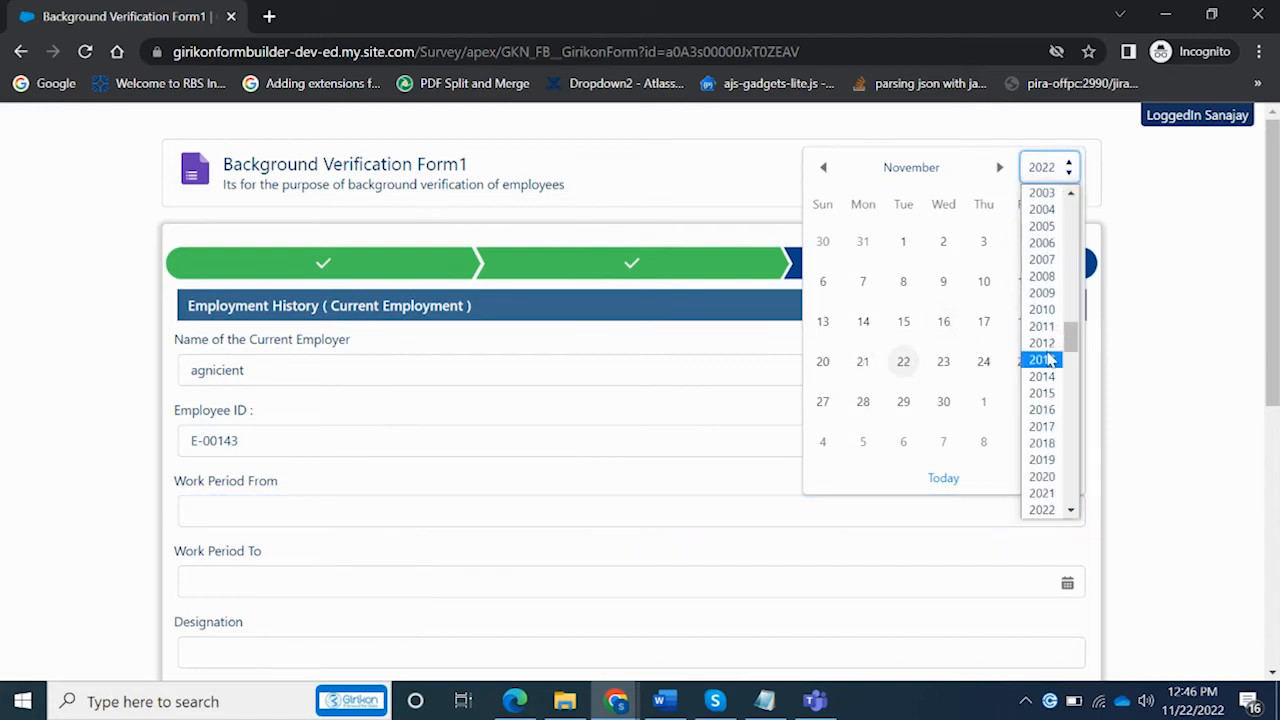
{"action": "left_click", "coordinate": [1050, 476]}
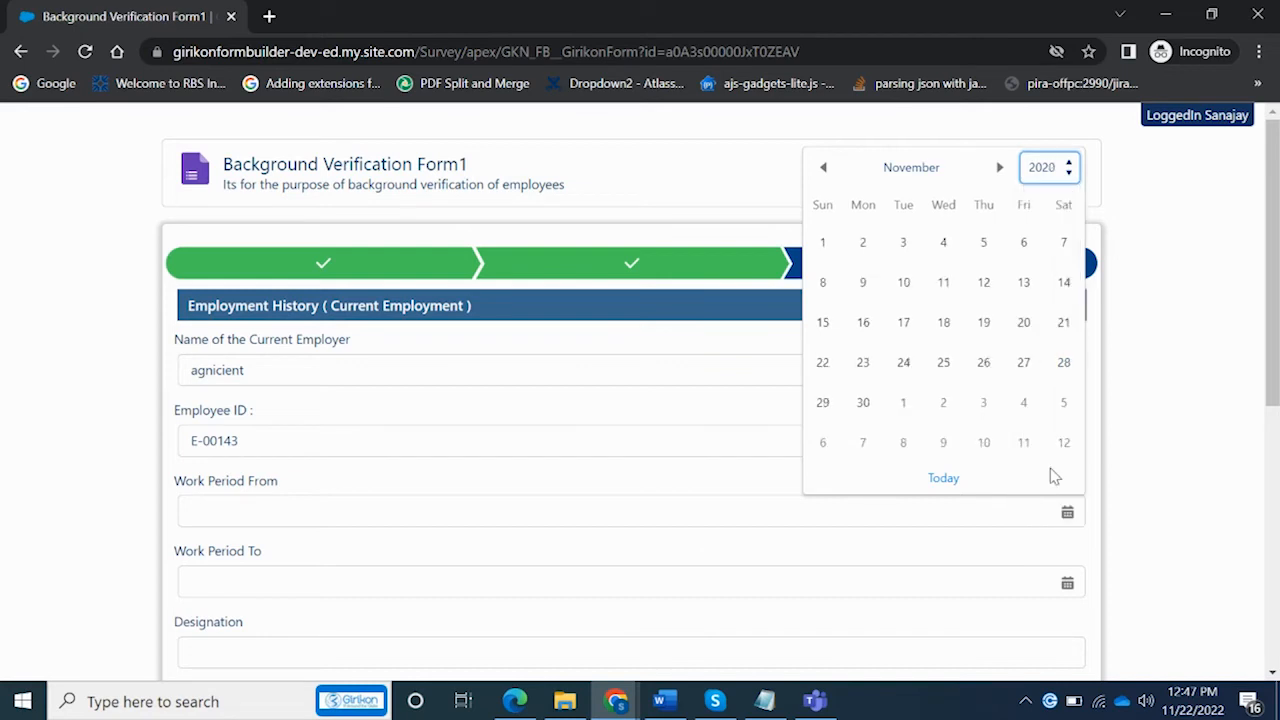
{"action": "left_click", "coordinate": [1069, 167]}
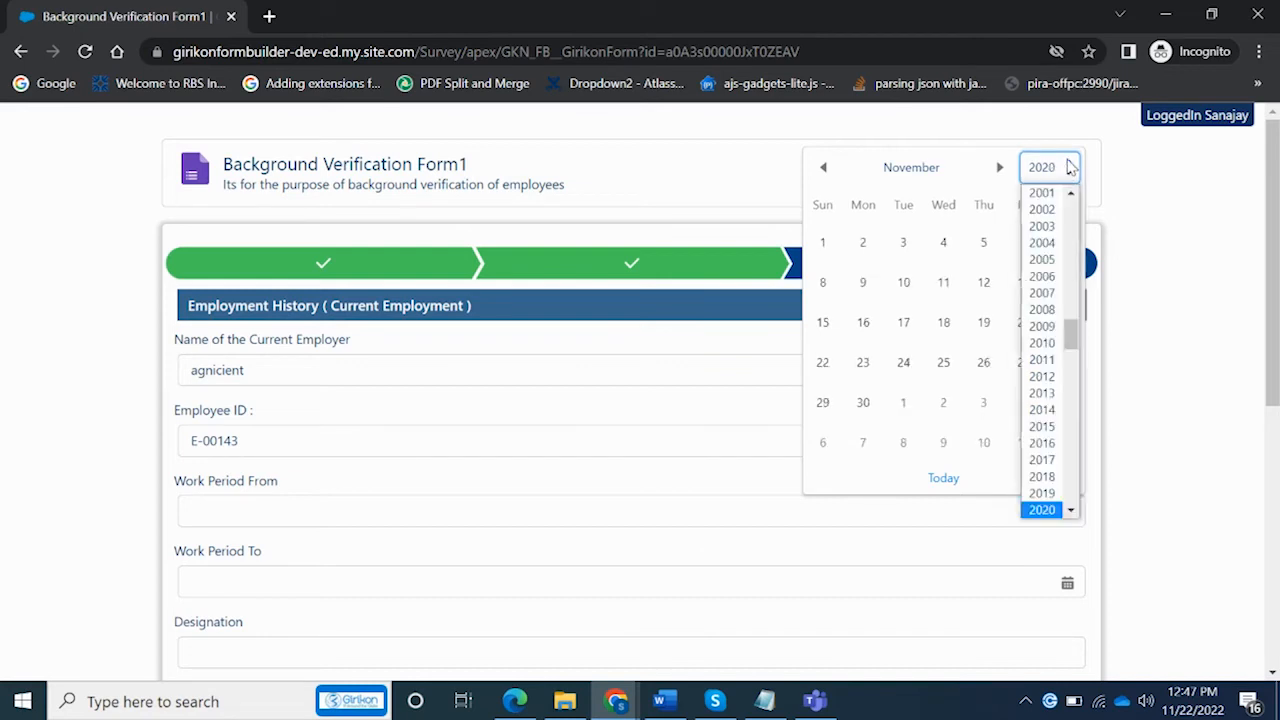
{"action": "left_click", "coordinate": [1043, 493]}
{"action": "left_click", "coordinate": [988, 282]}
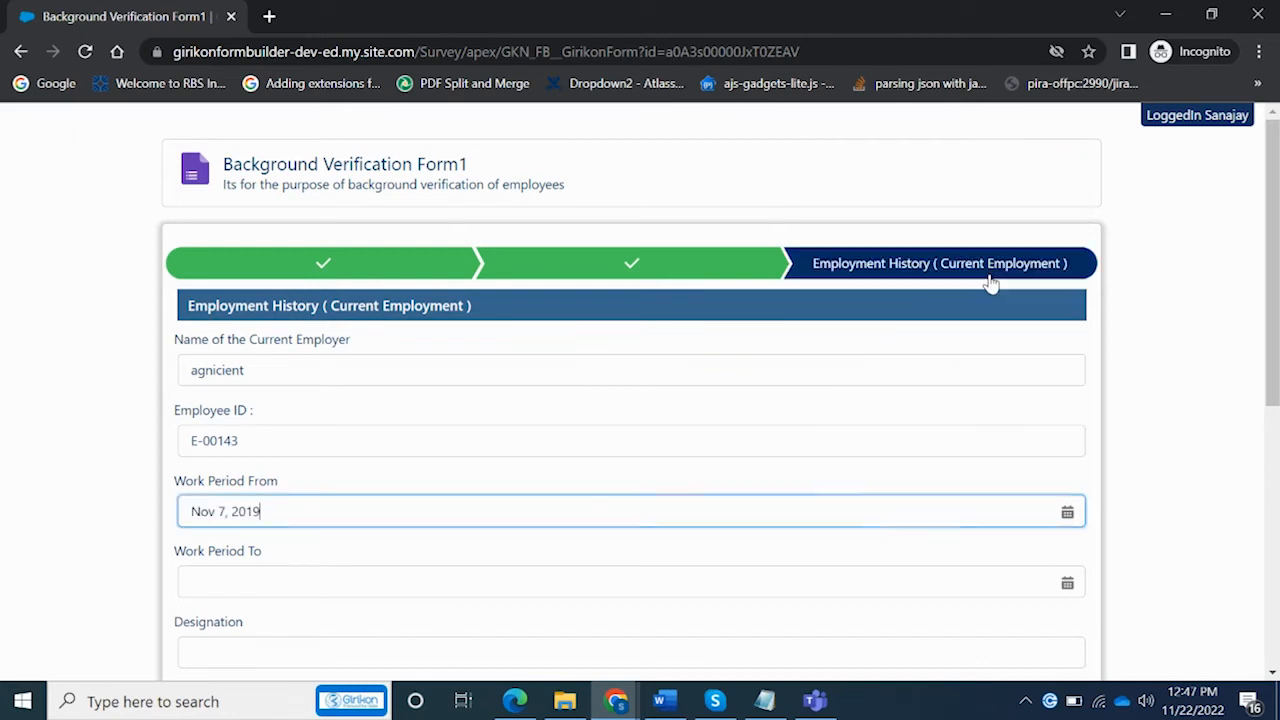
{"action": "left_click", "coordinate": [500, 580]}
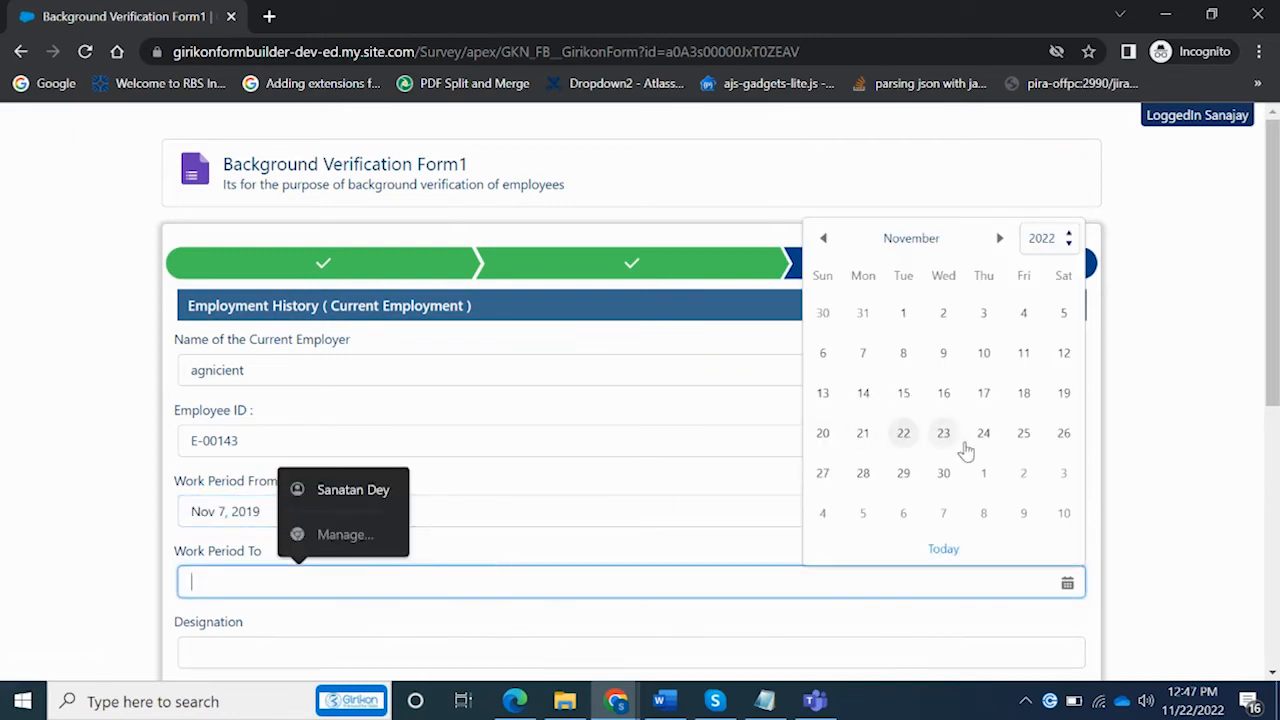
{"action": "left_click", "coordinate": [1021, 396]}
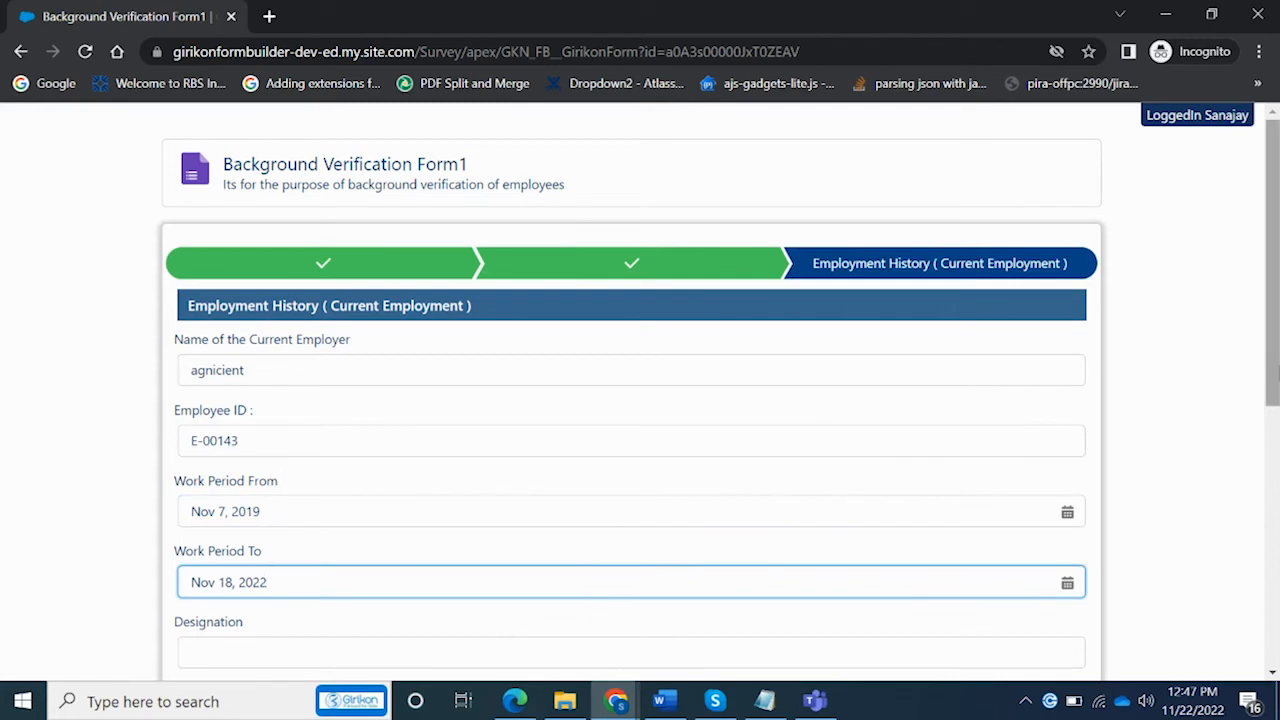
{"action": "scroll", "coordinate": [940, 475], "scroll_direction": "down", "scroll_amount": 3}
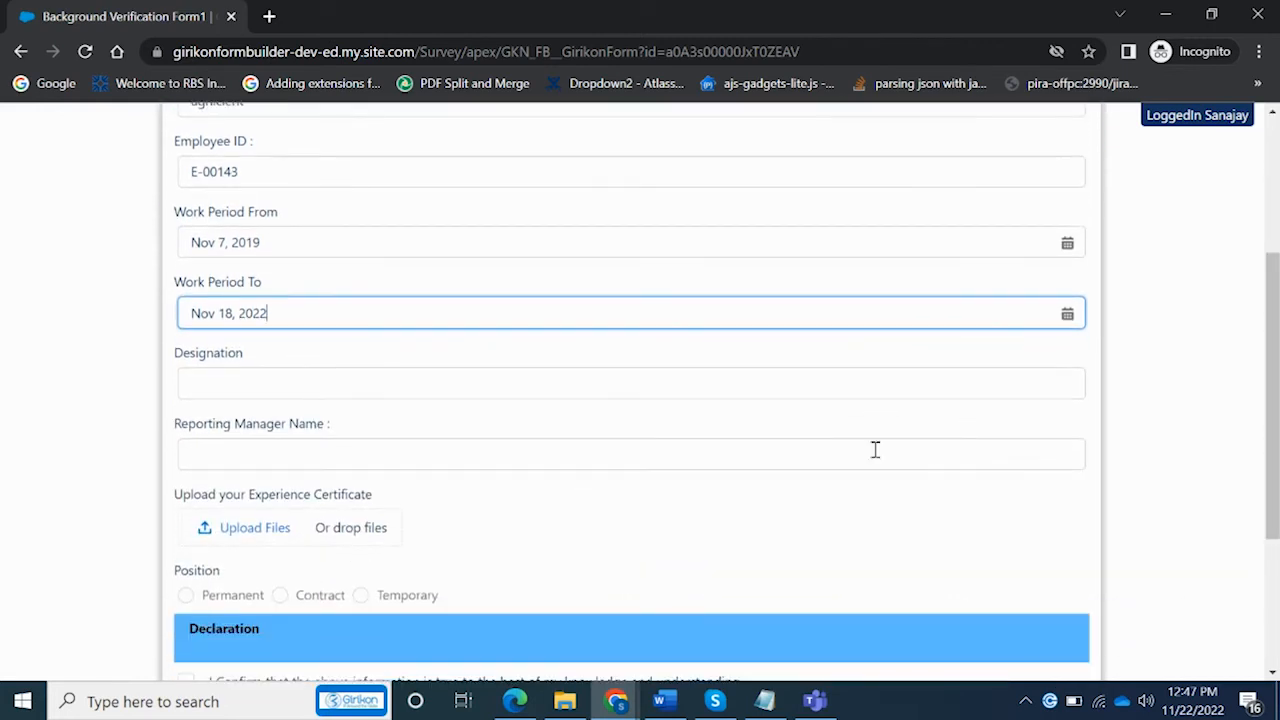
Enter Business Analyst as the designation and fill in the reporting manager's name
{"action": "left_click", "coordinate": [776, 381]}
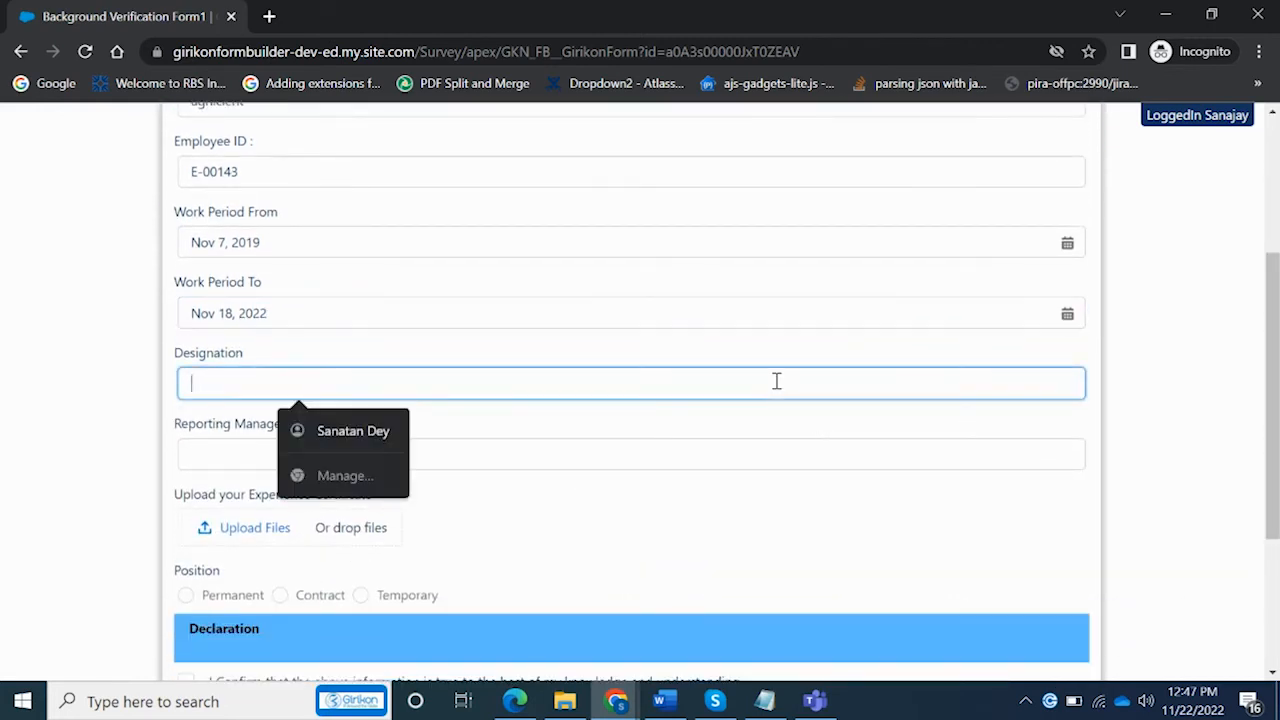
{"action": "type", "text": "Business Analyst"}
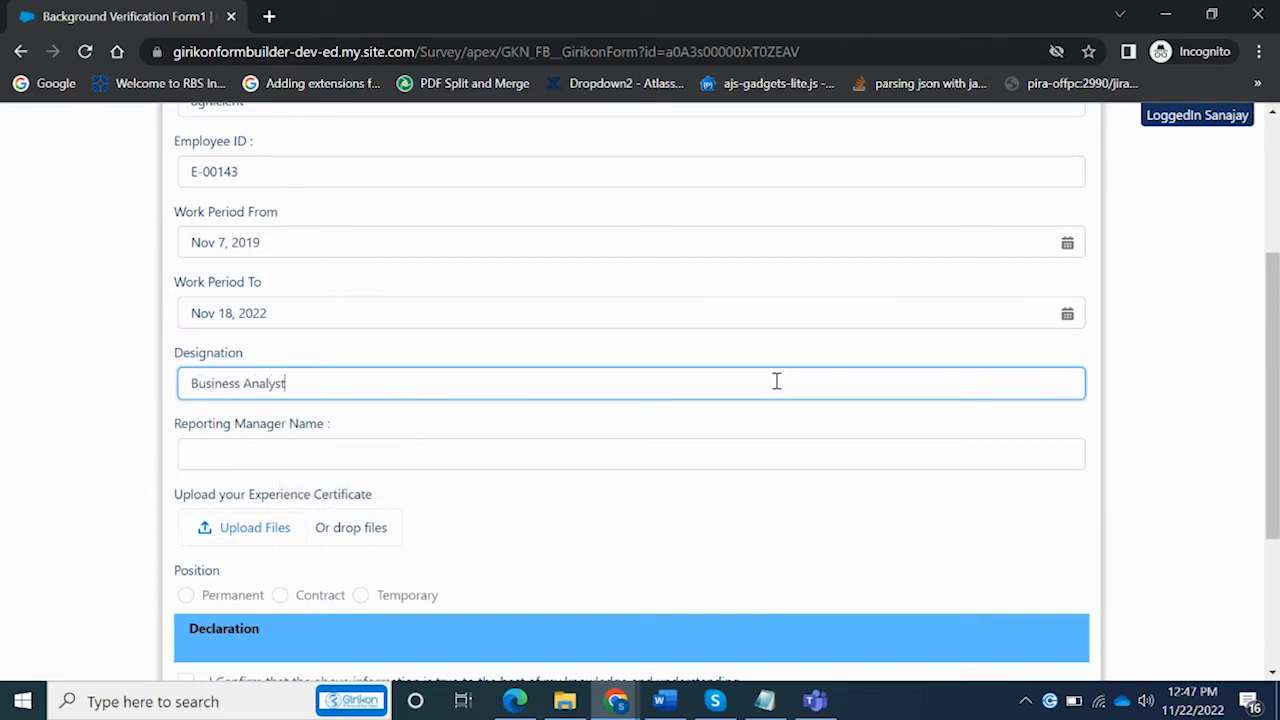
{"action": "left_click", "coordinate": [715, 447]}
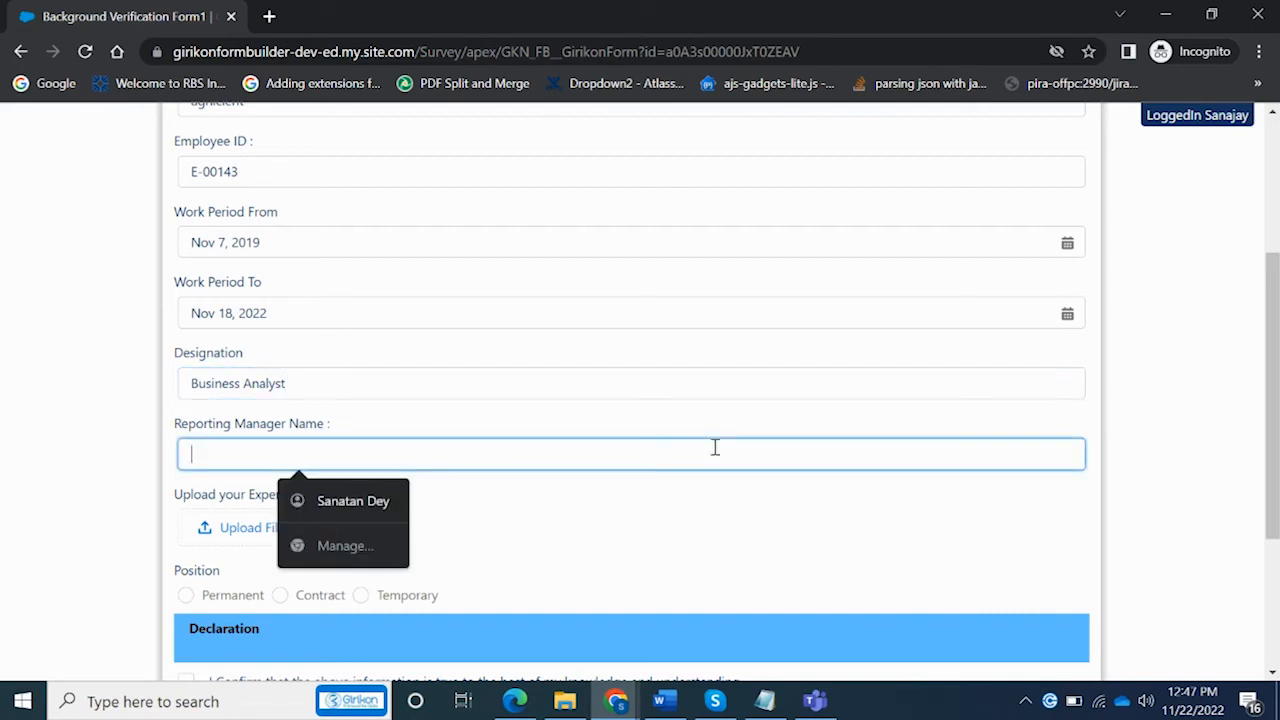
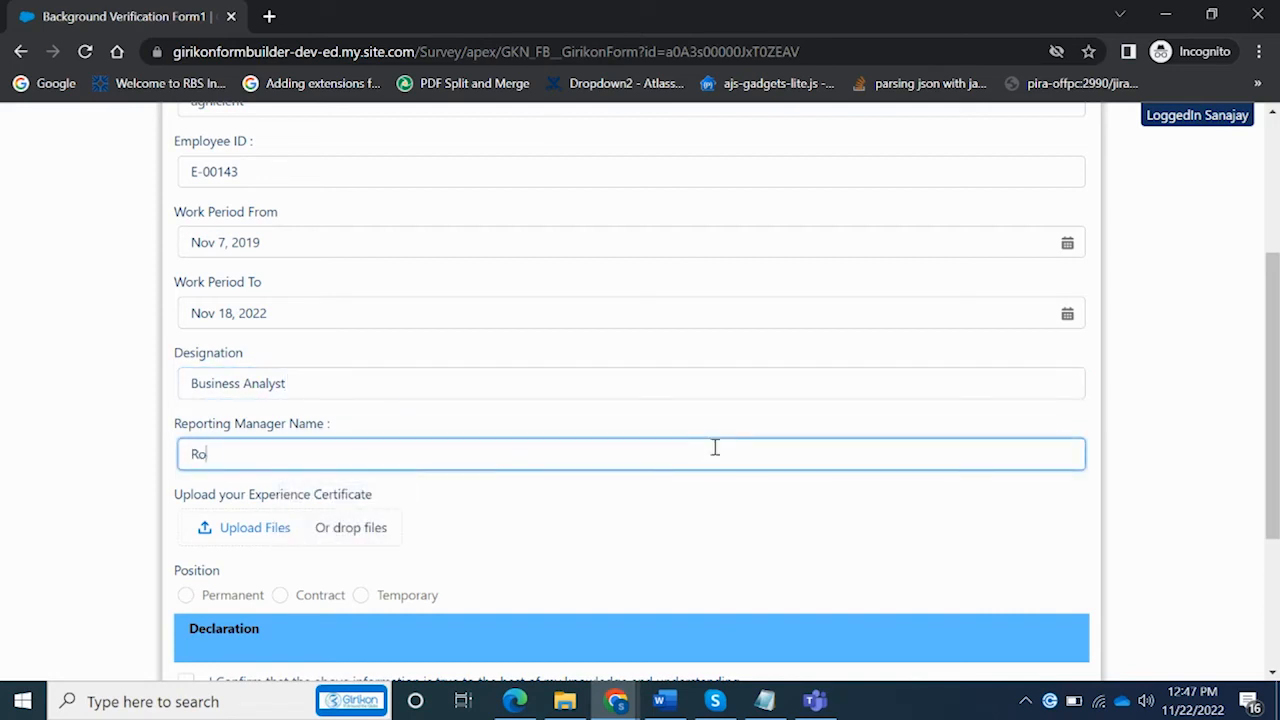
{"action": "left_click", "coordinate": [1174, 508]}
Upload the experience certificate PDF from Downloads
{"action": "left_click", "coordinate": [252, 536]}
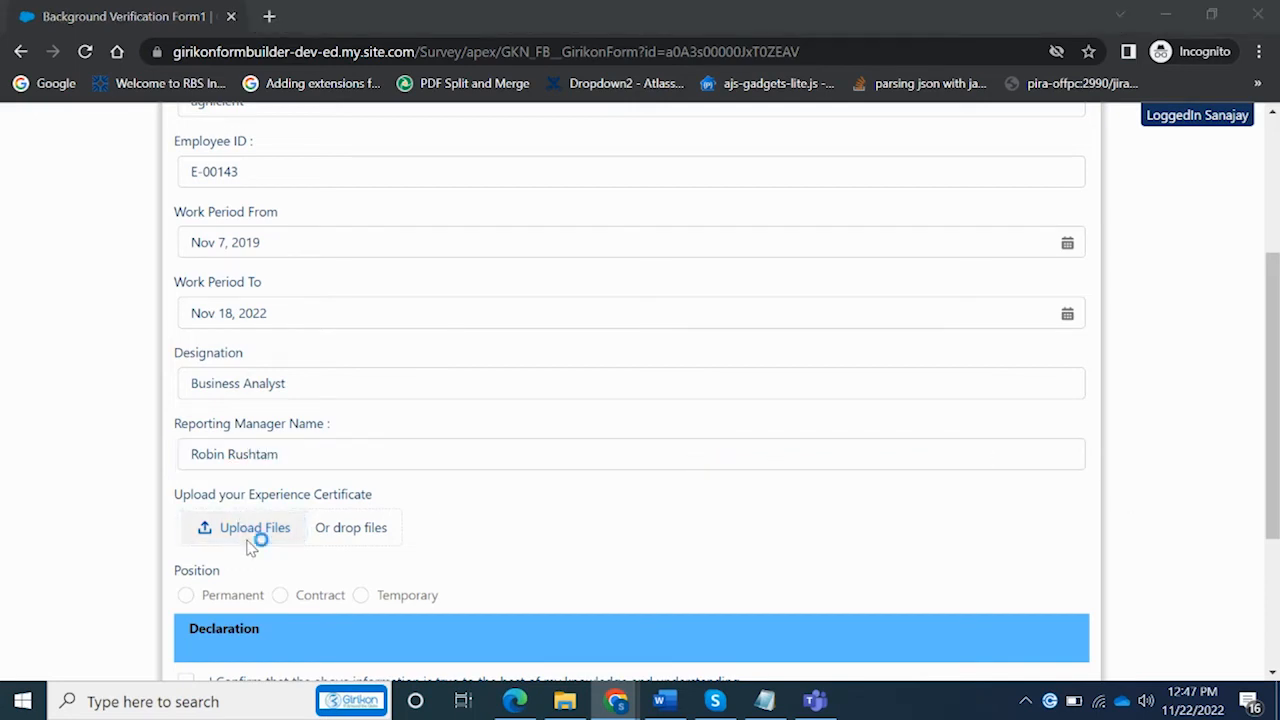
{"action": "left_click", "coordinate": [278, 309]}
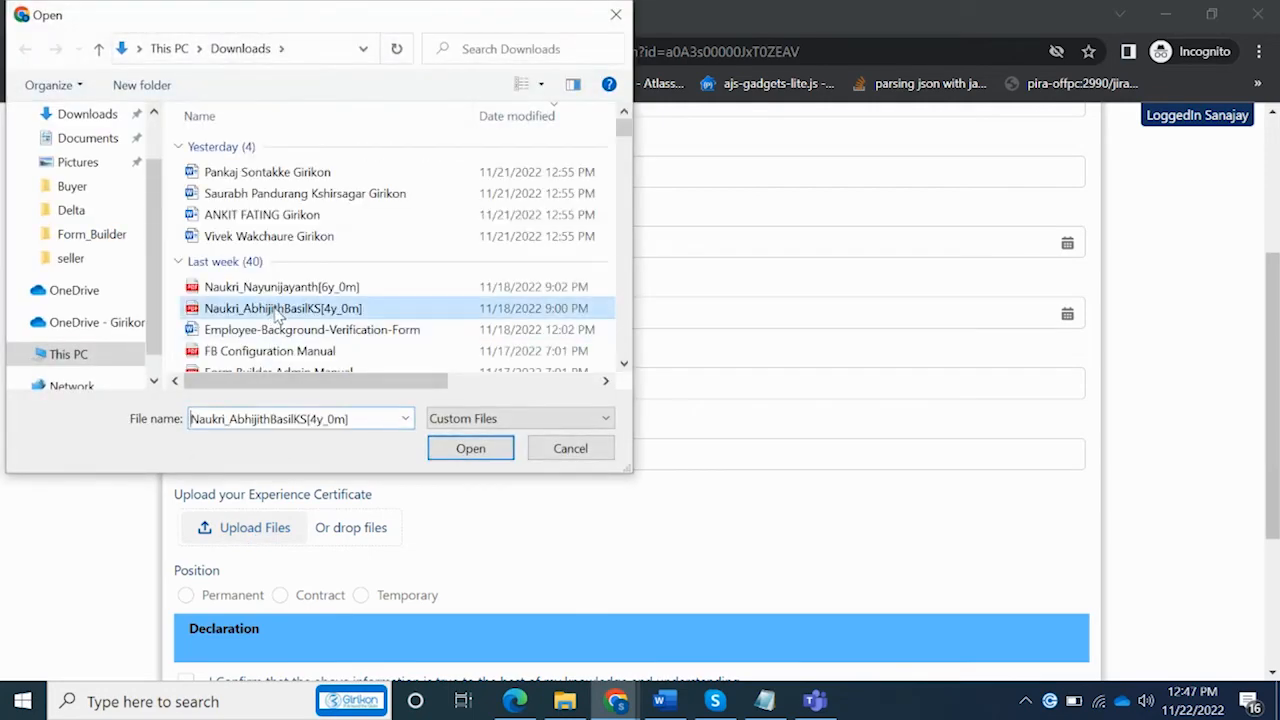
{"action": "double_click", "coordinate": [358, 307]}
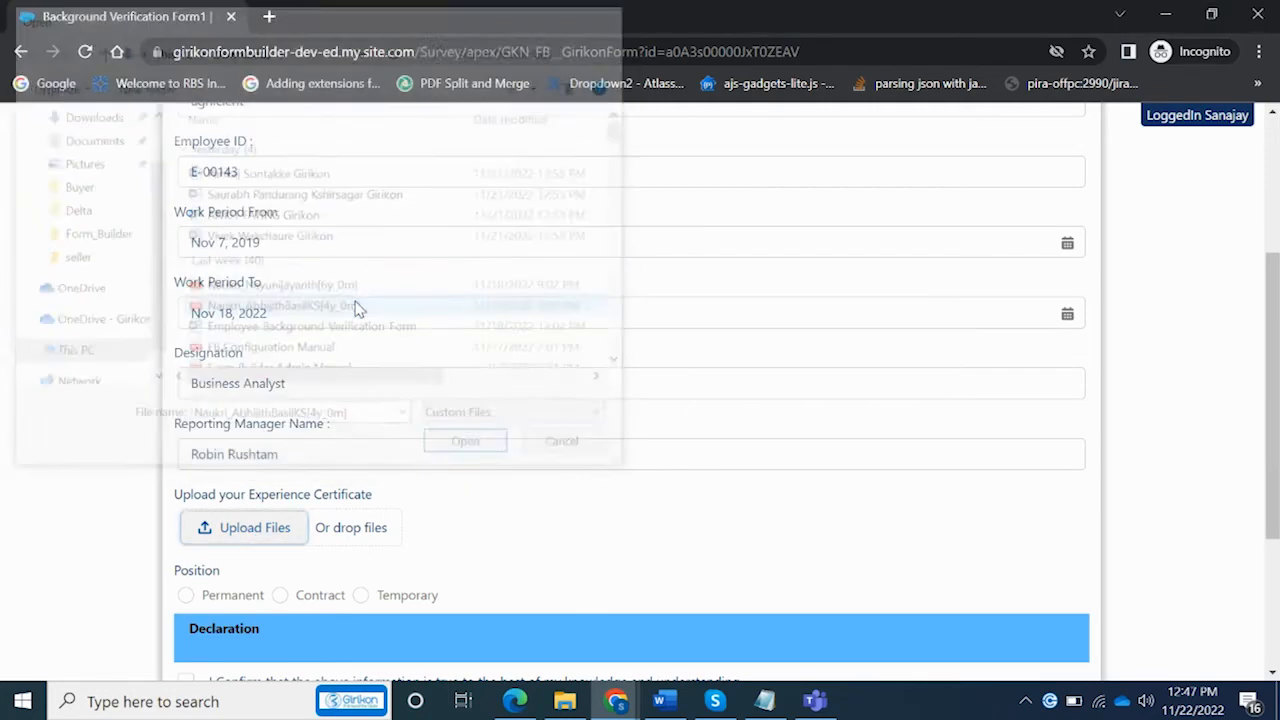
{"action": "left_click_drag", "start_coordinate": [1262, 416], "coordinate": [1268, 543]}
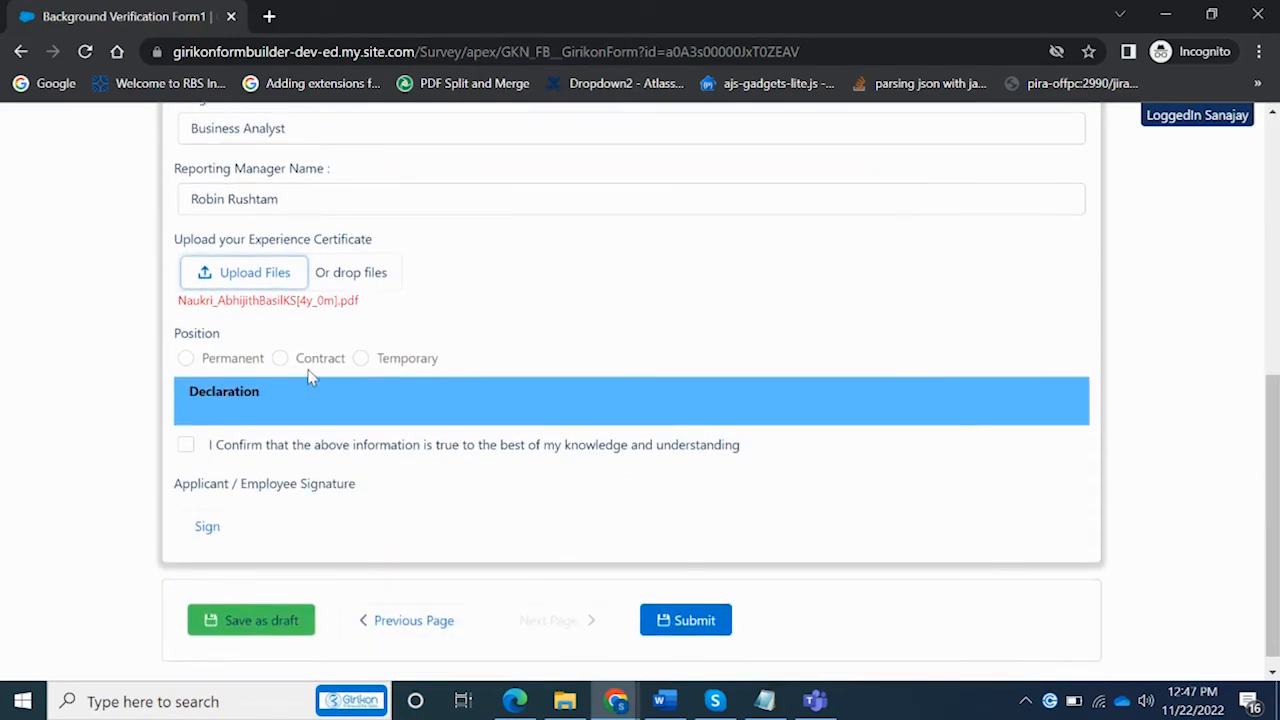
Mark the position Permanent, confirm the declaration, and draw and save an applicant signature
{"action": "left_click", "coordinate": [187, 358]}
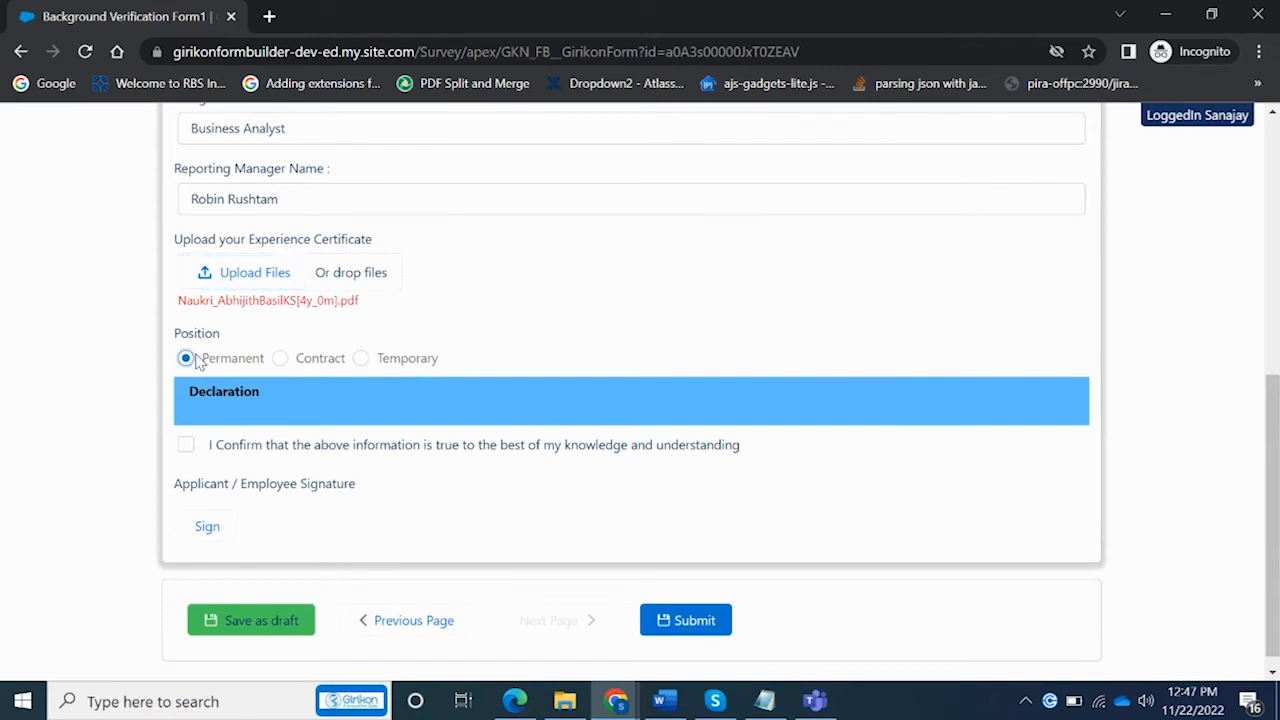
{"action": "left_click", "coordinate": [187, 447]}
{"action": "left_click", "coordinate": [219, 535]}
{"action": "mouse_move", "coordinate": [651, 303]}
{"action": "left_mouse_down"}
{"action": "mouse_move", "coordinate": [643, 408]}
{"action": "mouse_move", "coordinate": [763, 386]}
{"action": "mouse_move", "coordinate": [727, 440]}
{"action": "mouse_move", "coordinate": [537, 377]}
{"action": "mouse_move", "coordinate": [863, 314]}
{"action": "left_mouse_up"}
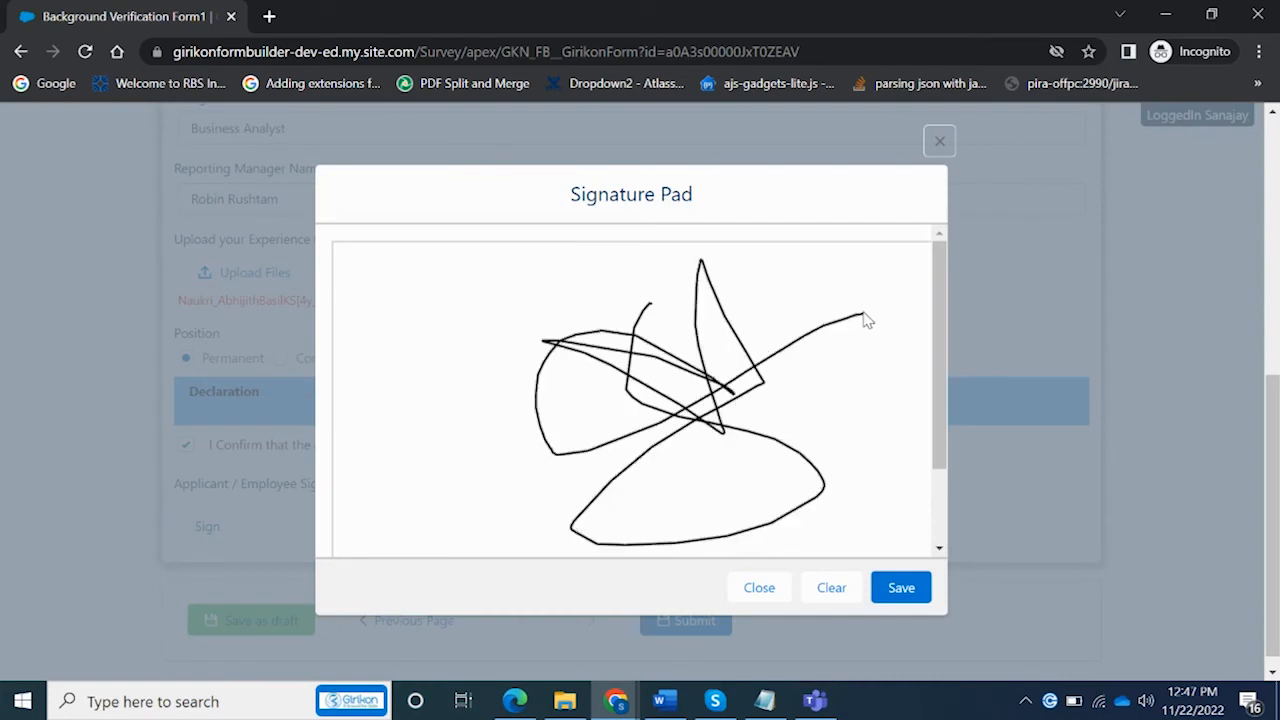
{"action": "left_click", "coordinate": [901, 592]}
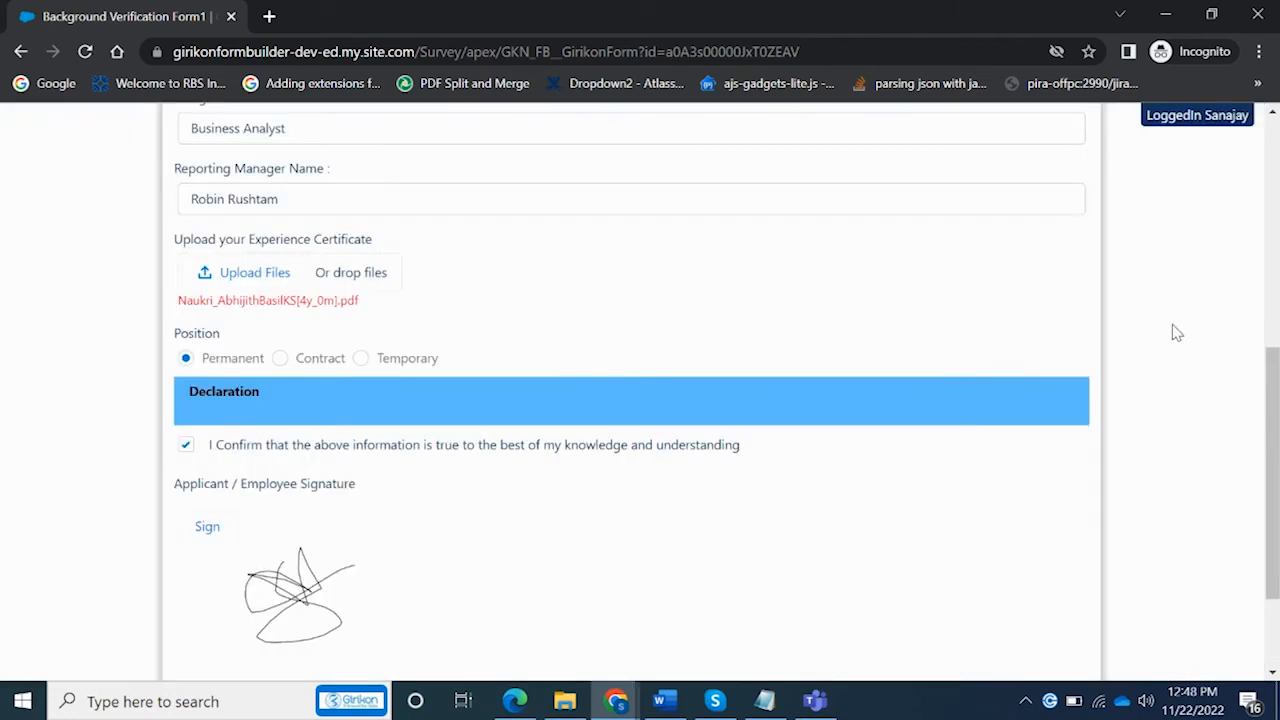
{"action": "scroll", "coordinate": [1270, 450], "scroll_direction": "down", "scroll_amount": 3}
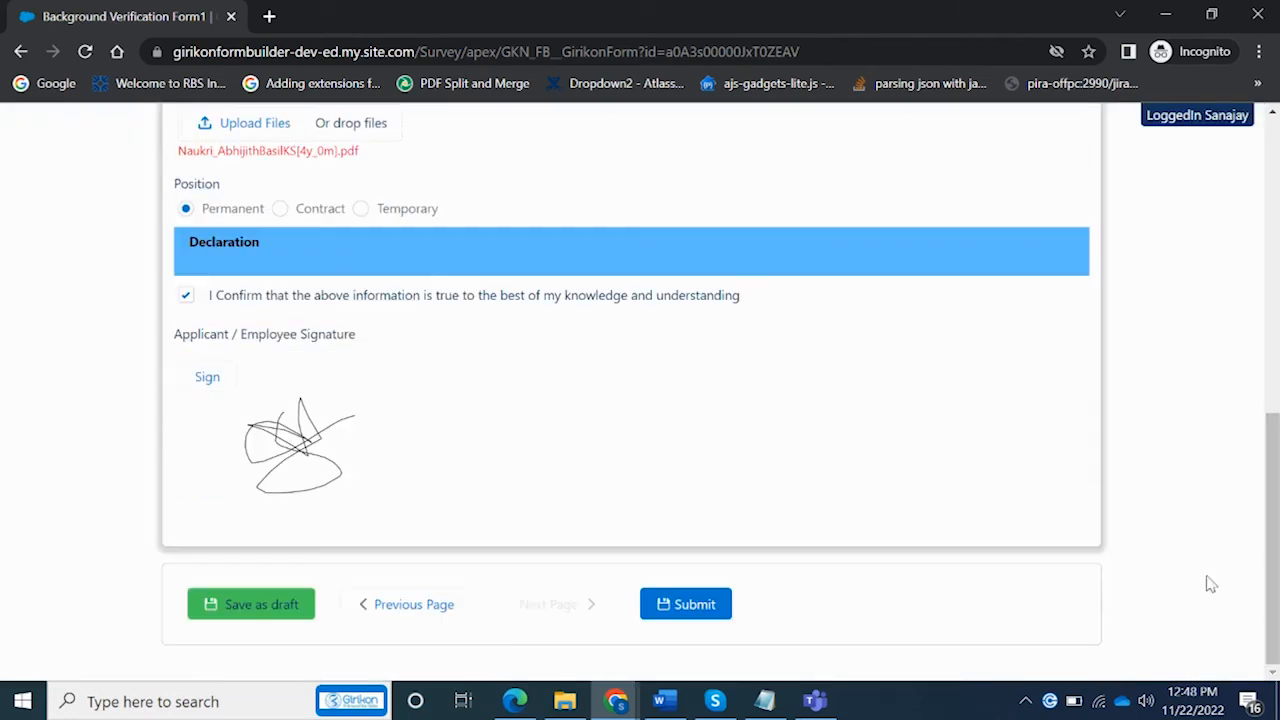